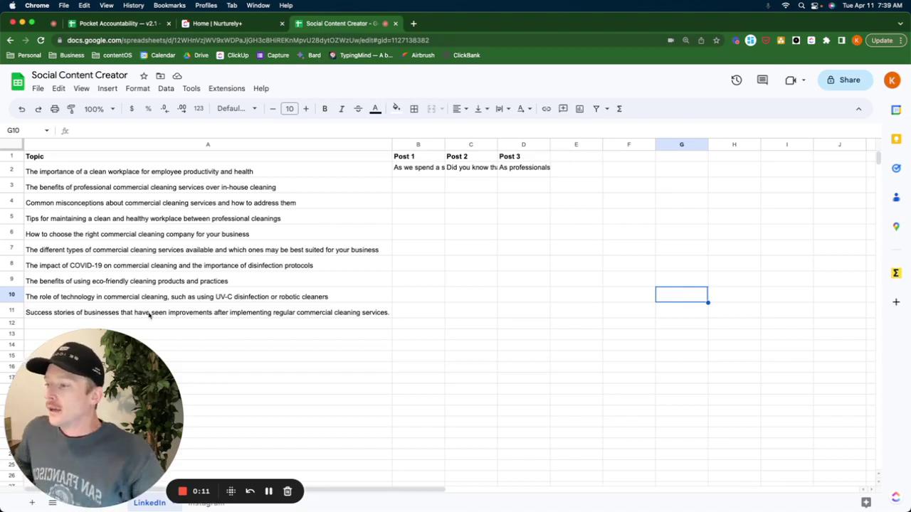
Step: Delete the final period from the A11 topic, then select and deselect topics A2:A11
left_click_drag(131, 388, 716, 372)
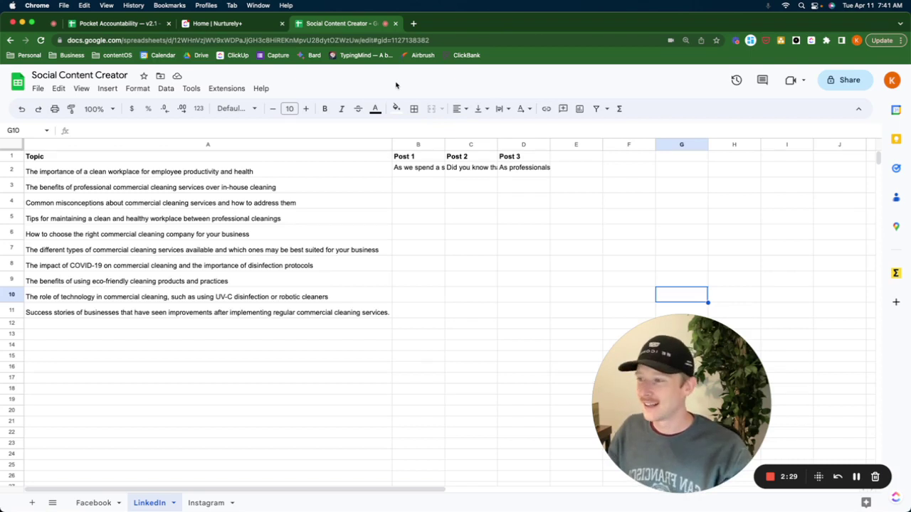
left_click(138, 309)
left_click(501, 133)
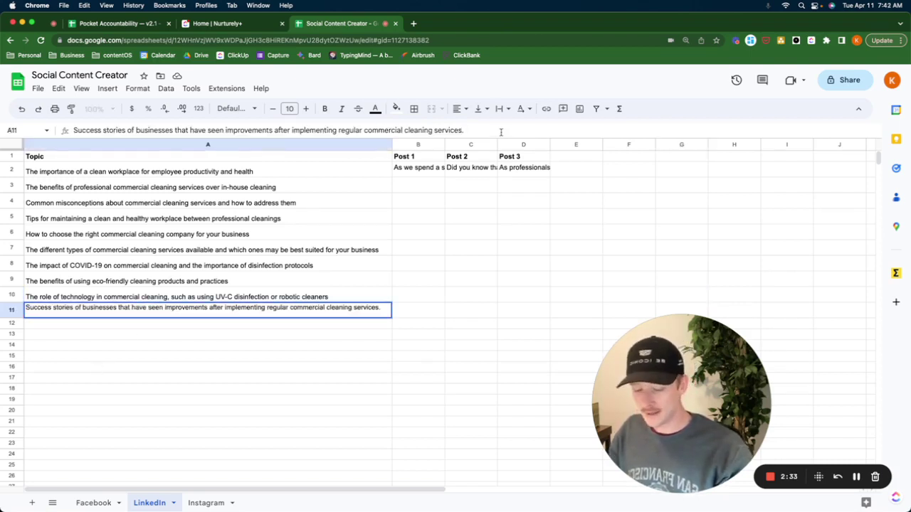
key("BackSpace")
key("Return")
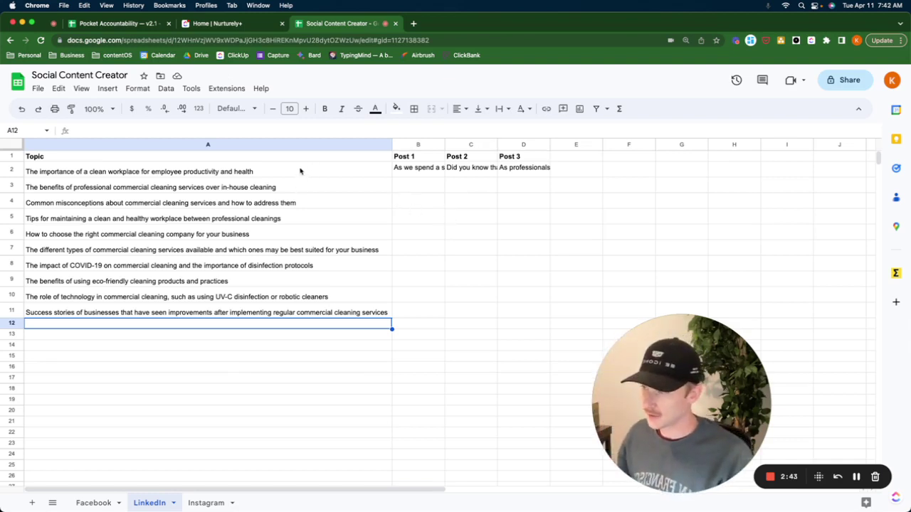
left_click_drag(302, 175, 308, 315)
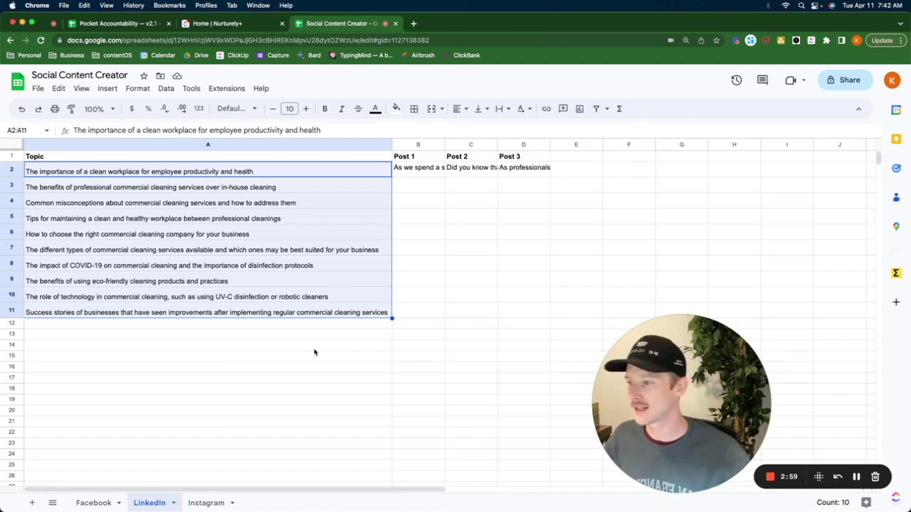
left_click(418, 309)
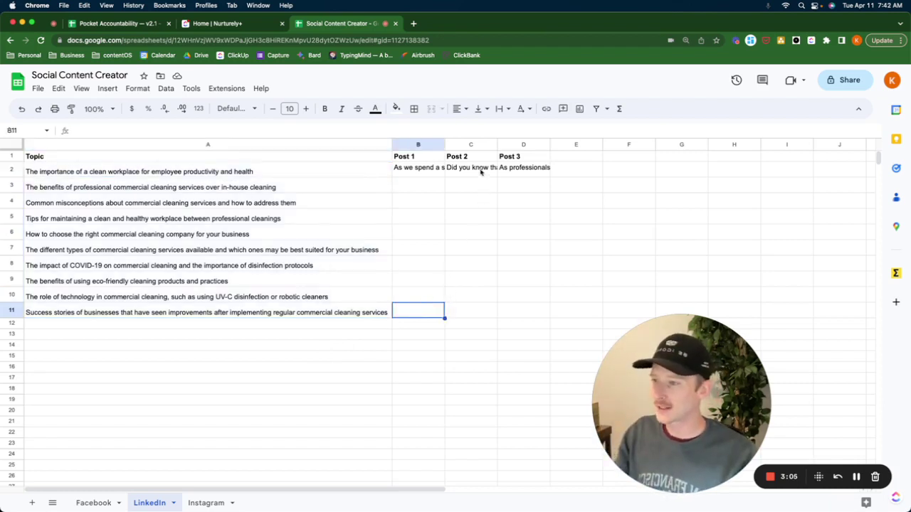
double_click(431, 174)
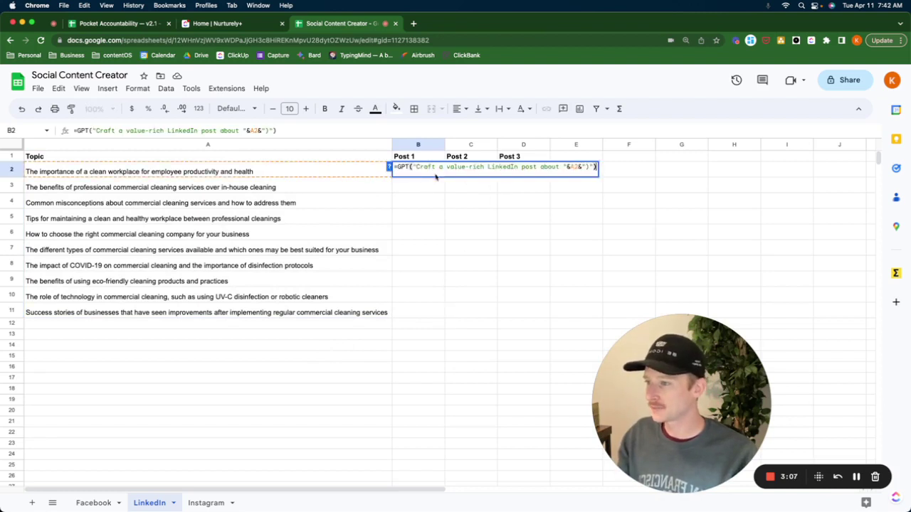
left_click(521, 193)
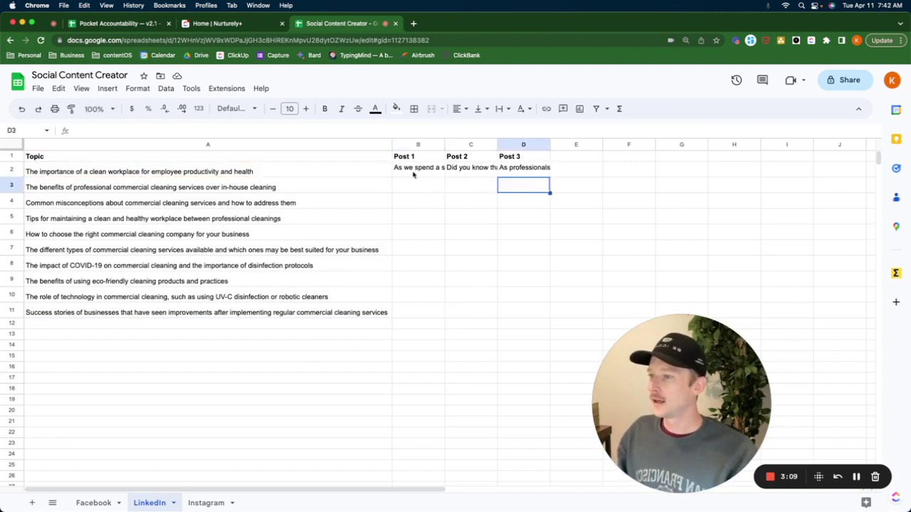
left_click(575, 156)
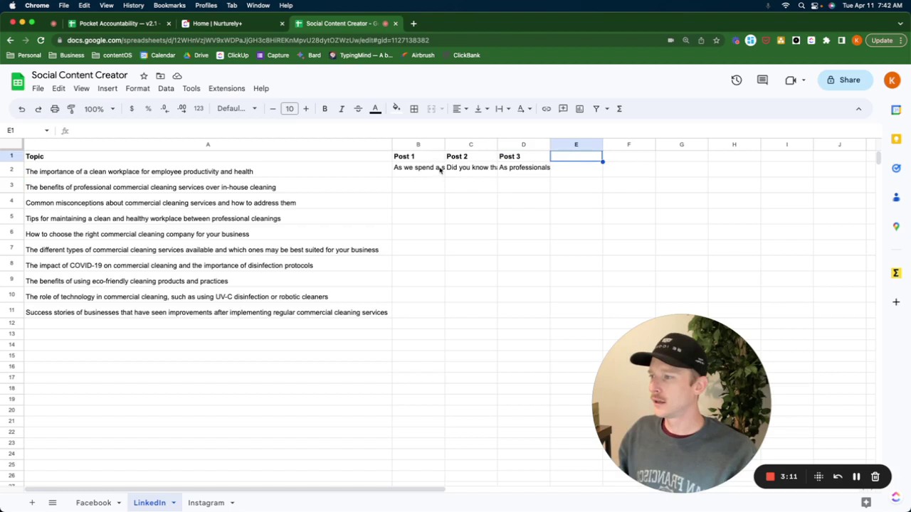
left_click(665, 196)
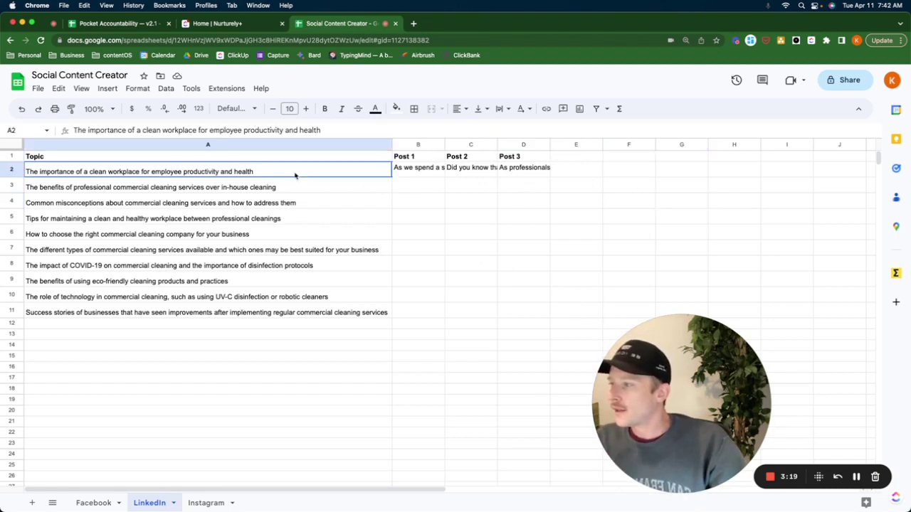
left_click(172, 161)
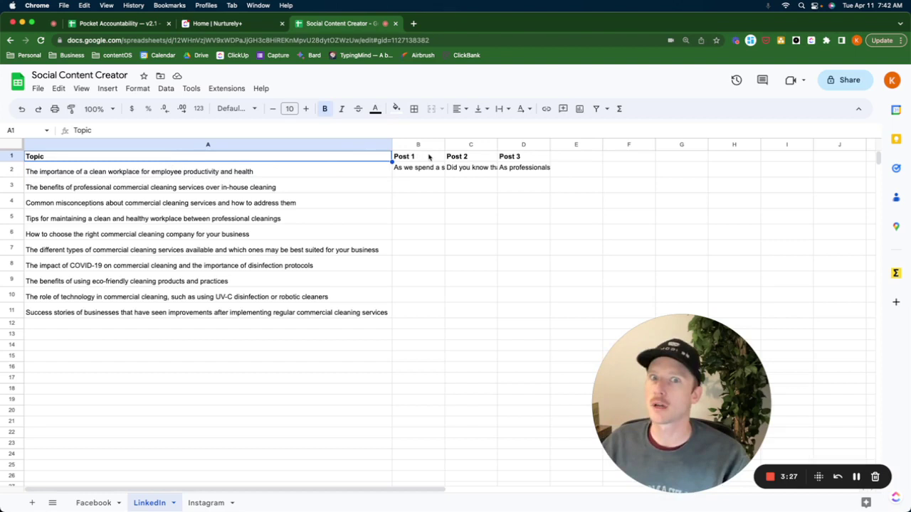
left_click(294, 170)
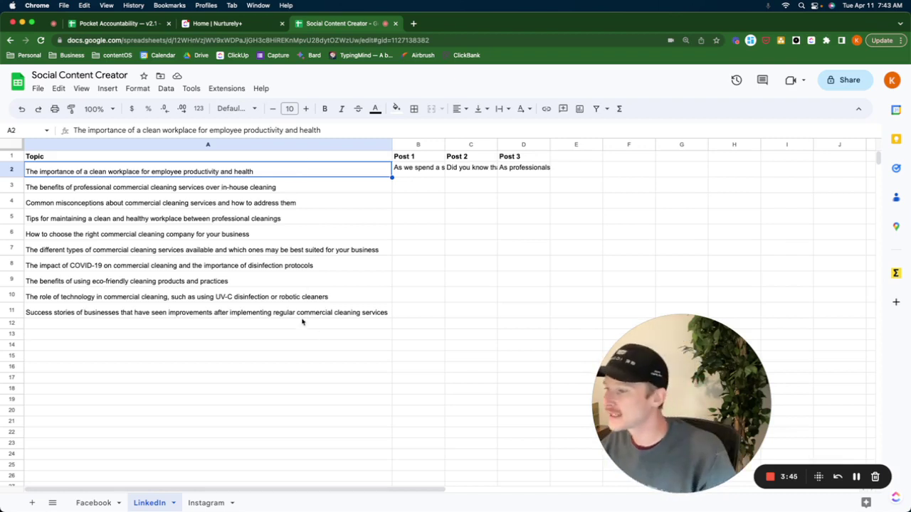
left_click_drag(305, 317, 280, 176)
left_click(279, 175)
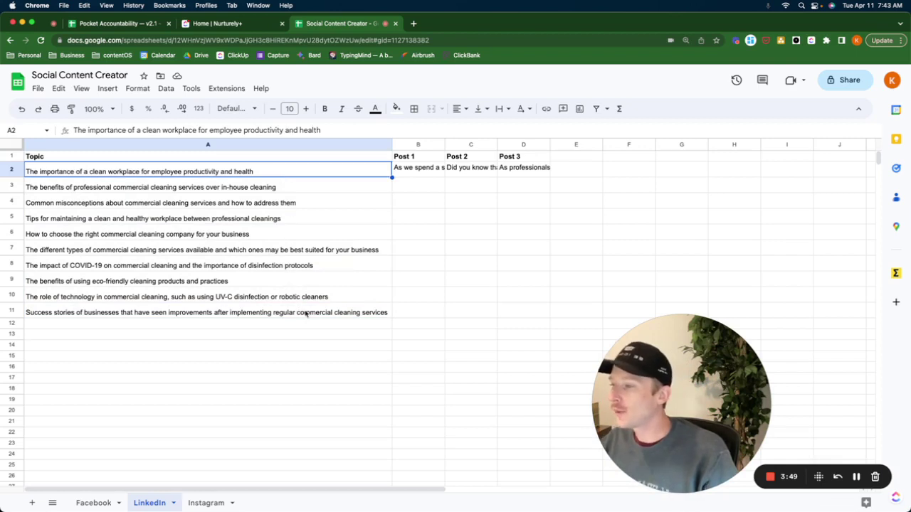
left_click_drag(305, 313, 277, 175)
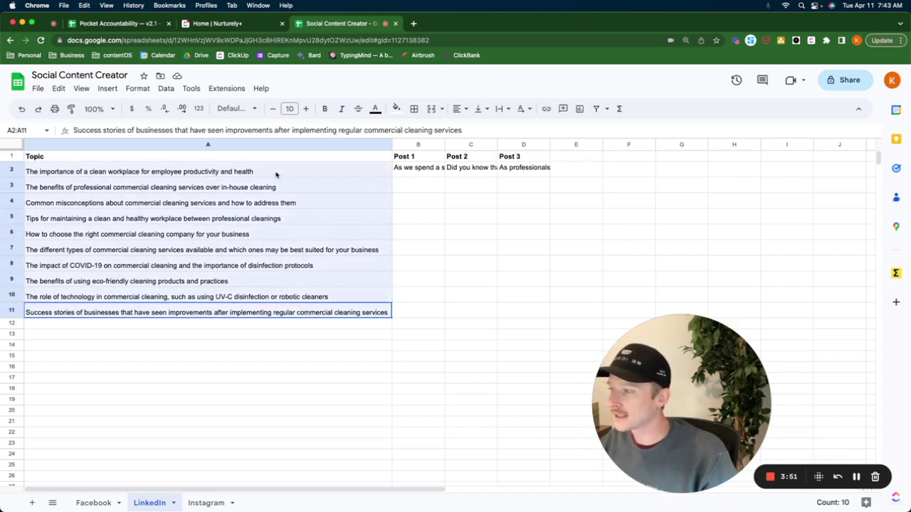
left_click_drag(419, 169, 421, 311)
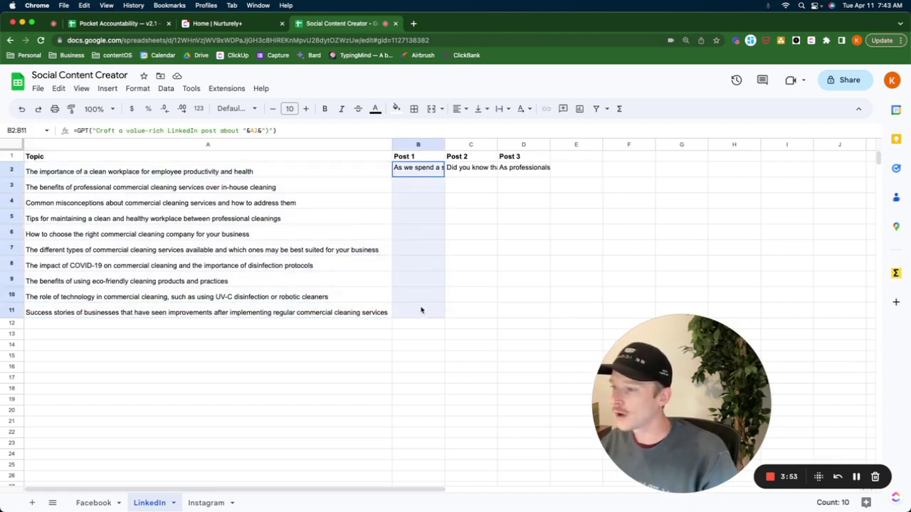
left_click_drag(488, 171, 545, 333)
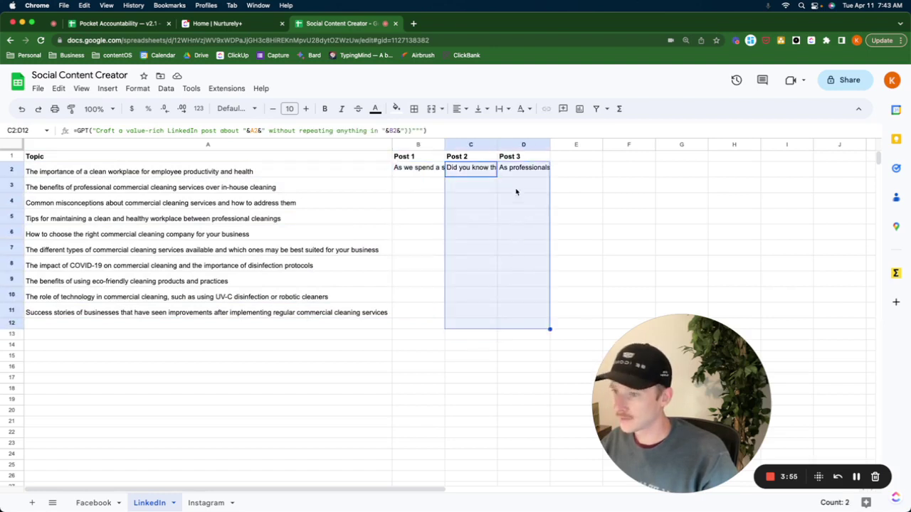
left_click(646, 173)
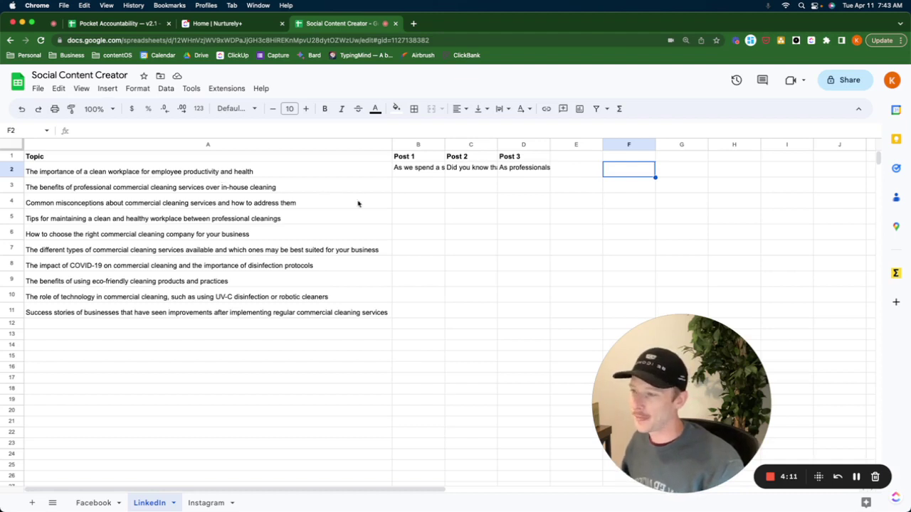
Step: Start a =gpt formula in B3 and discard it unfinished
left_click(410, 190)
type("=gpt")
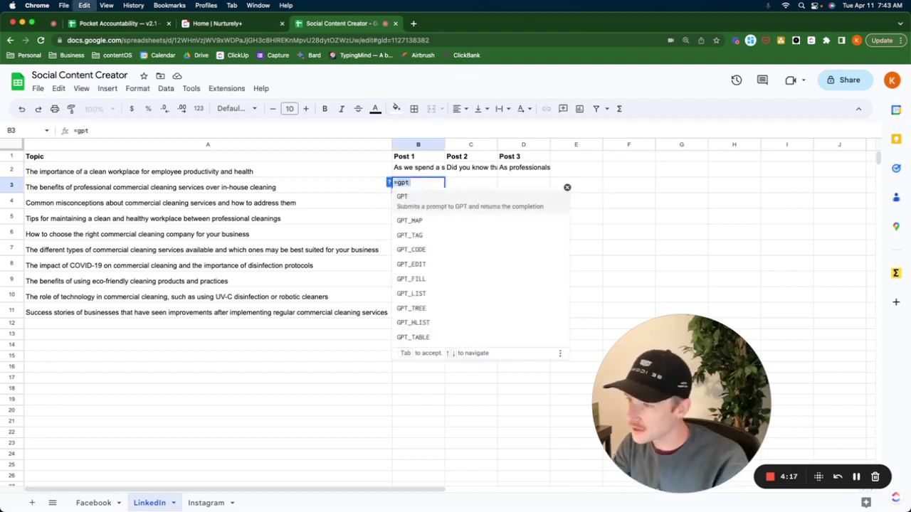
key("Escape")
left_click(169, 174)
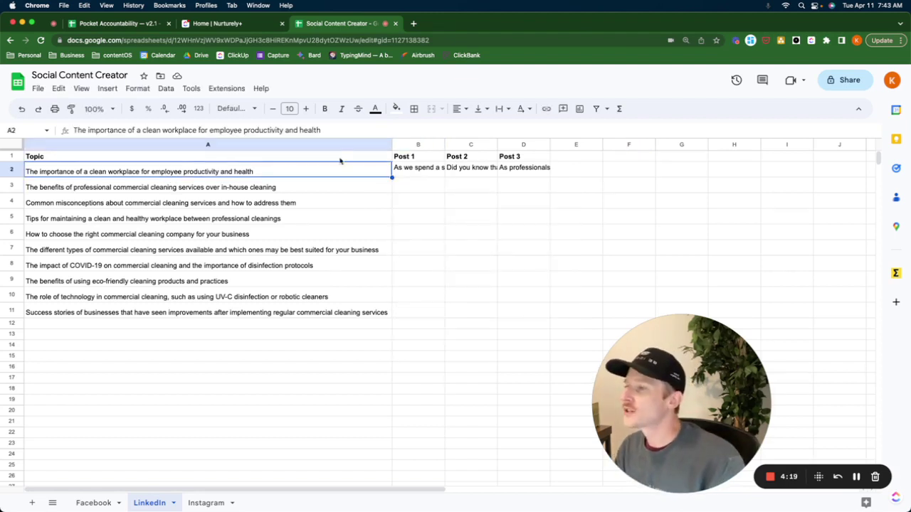
Step: Review B2's Post 1 GPT formula without changing it, then copy B2
left_click(414, 171)
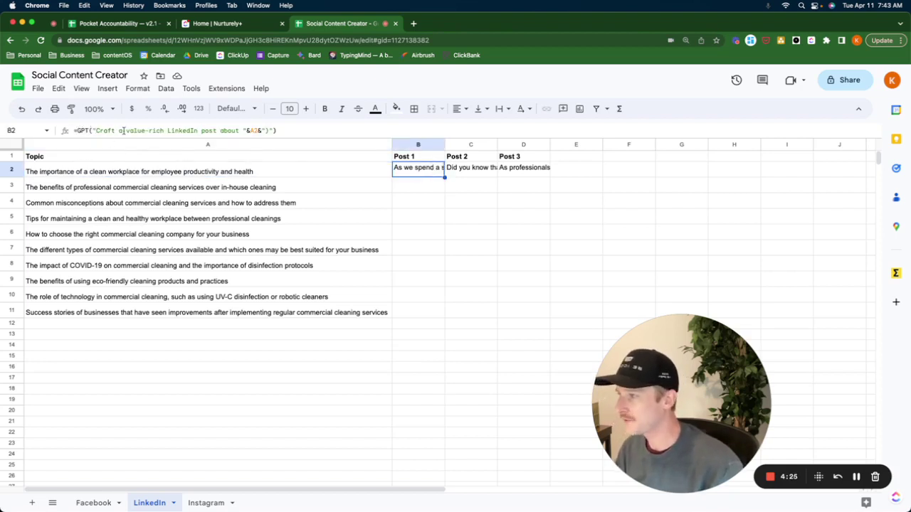
double_click(249, 130)
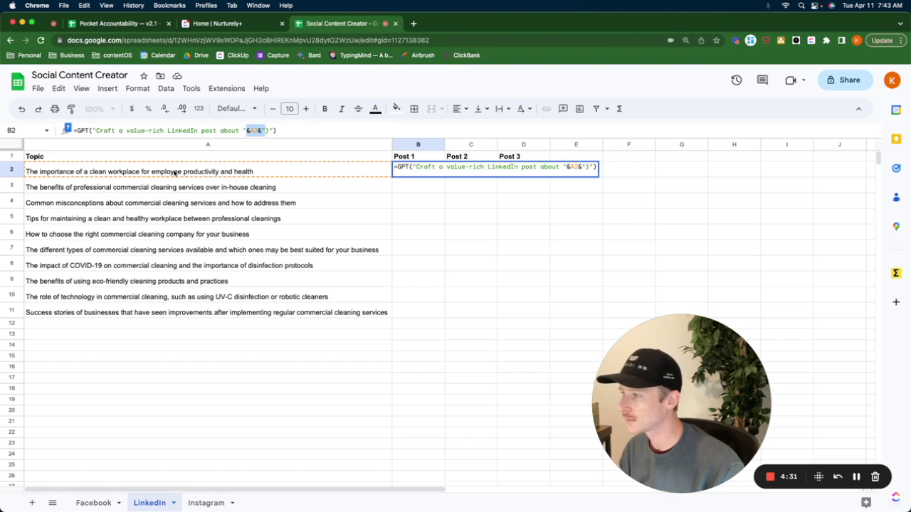
left_click(560, 246)
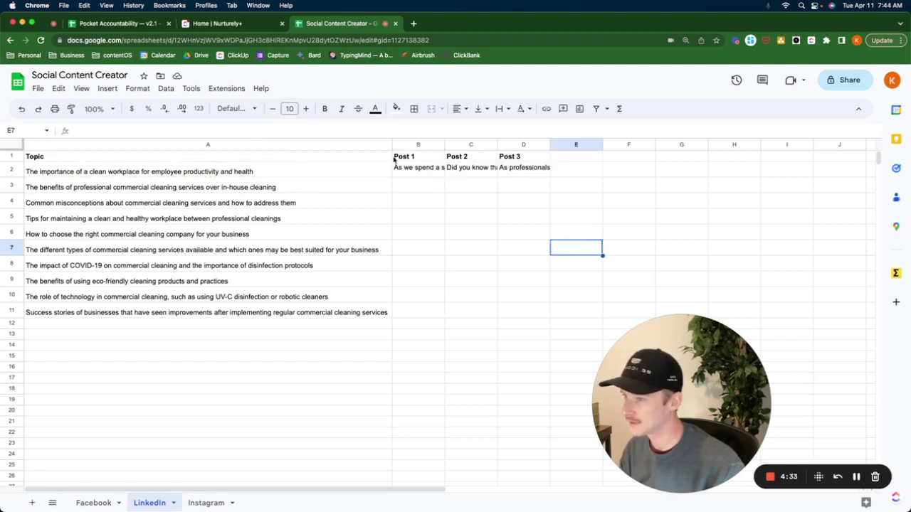
left_click(416, 175)
double_click(416, 176)
key("Escape")
key("Right")
key("Down")
key("Down")
key("Down")
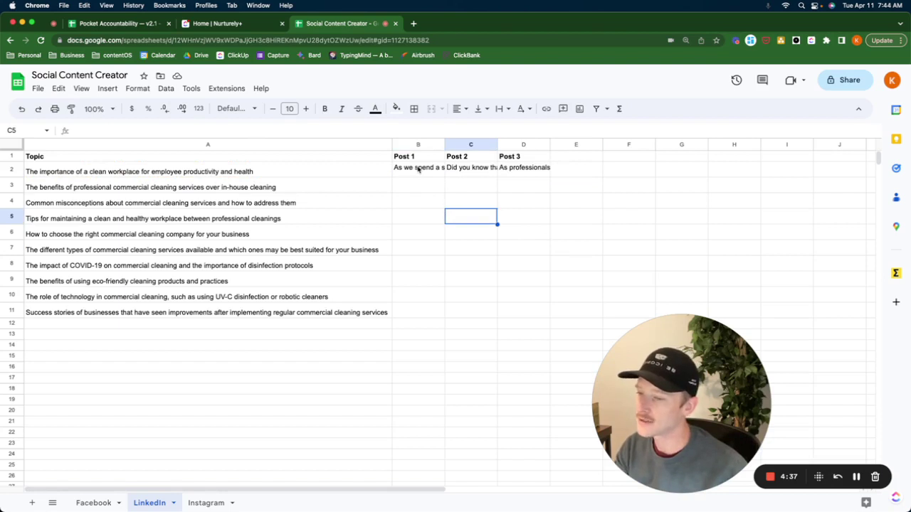
left_click(418, 168)
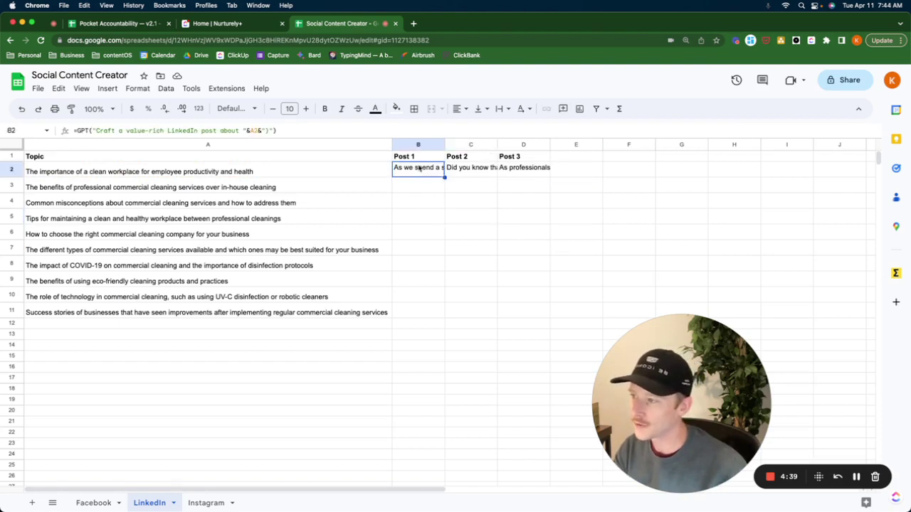
key("cmd+c")
Step: Paste B2's Post 1 text into F2 as a plain value rather than a formula
left_click(643, 172)
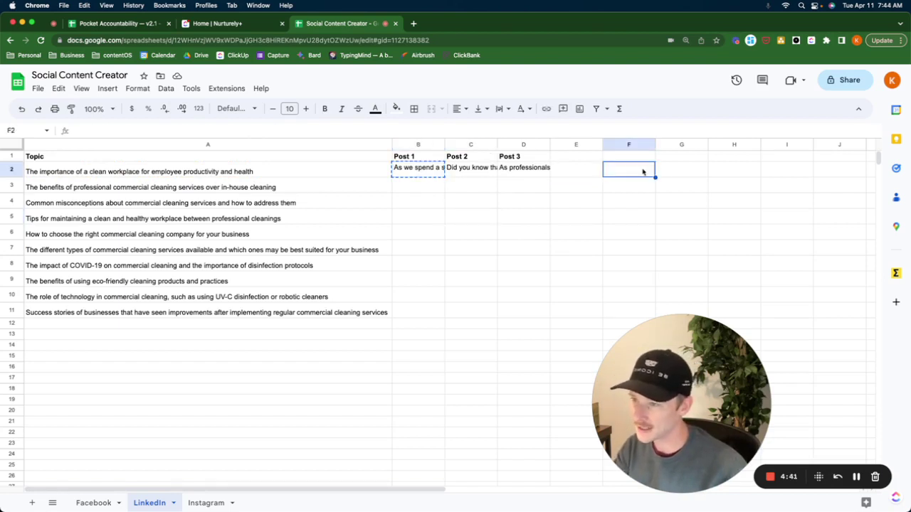
double_click(643, 171)
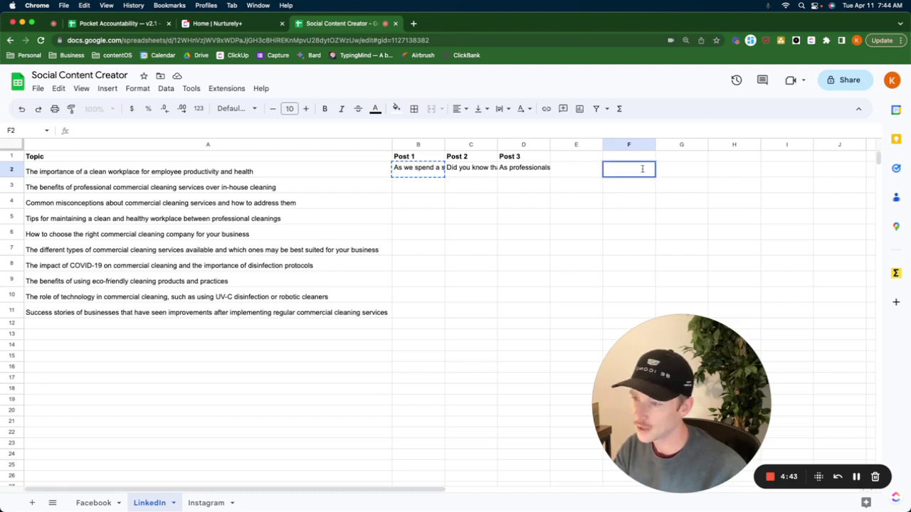
key("super+v")
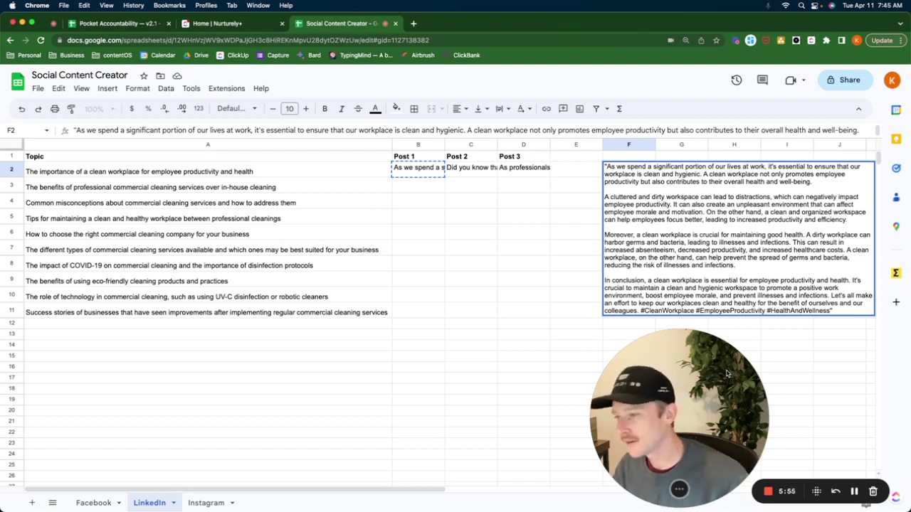
Step: Reword B2's prompt to 'In a friendly tone craft a value-rich LinkedIn post about' the topic
left_click(411, 169)
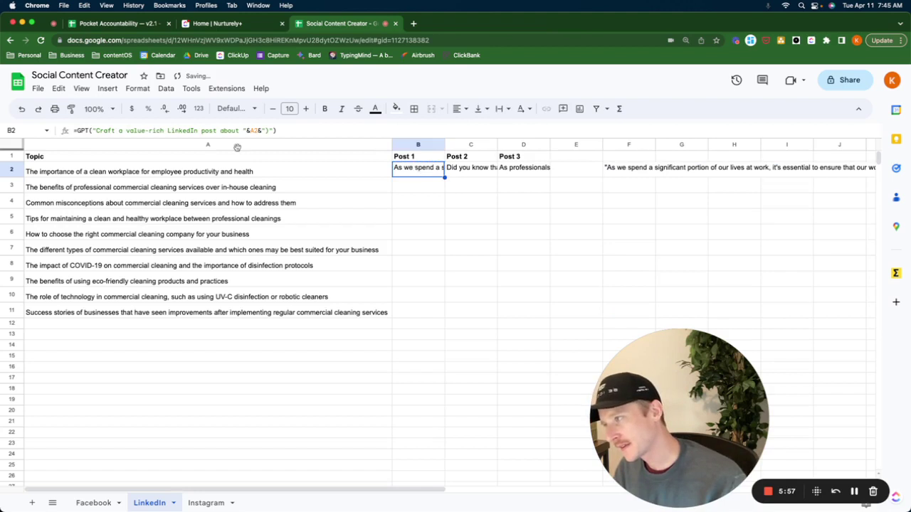
left_click(95, 131)
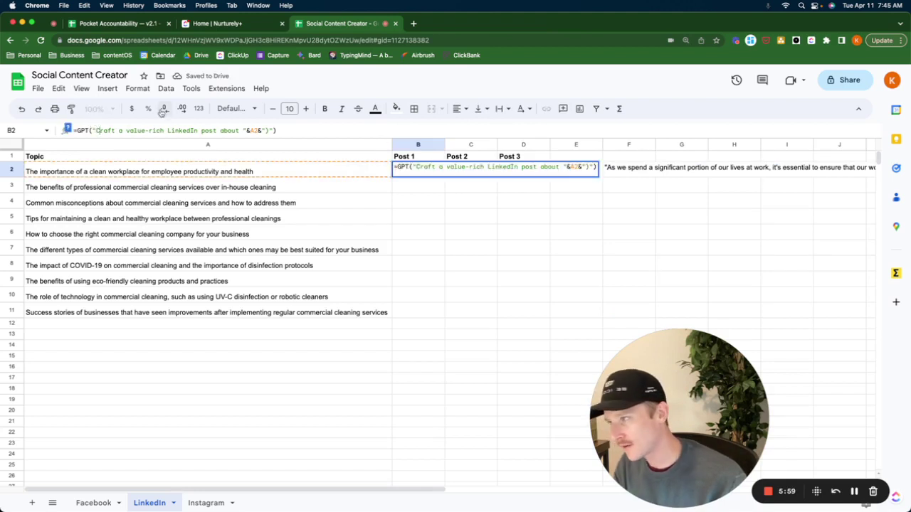
type("In ")
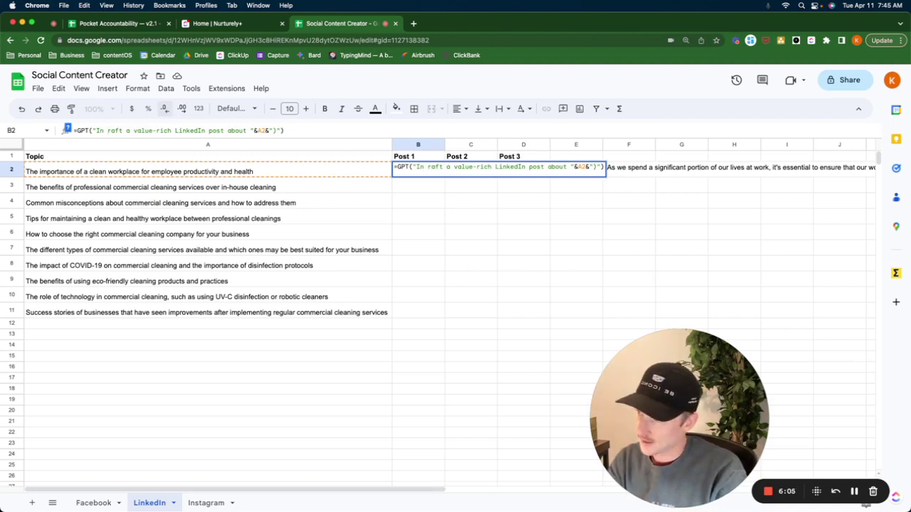
type("f")
key("BackSpace")
type("a friendly ton")
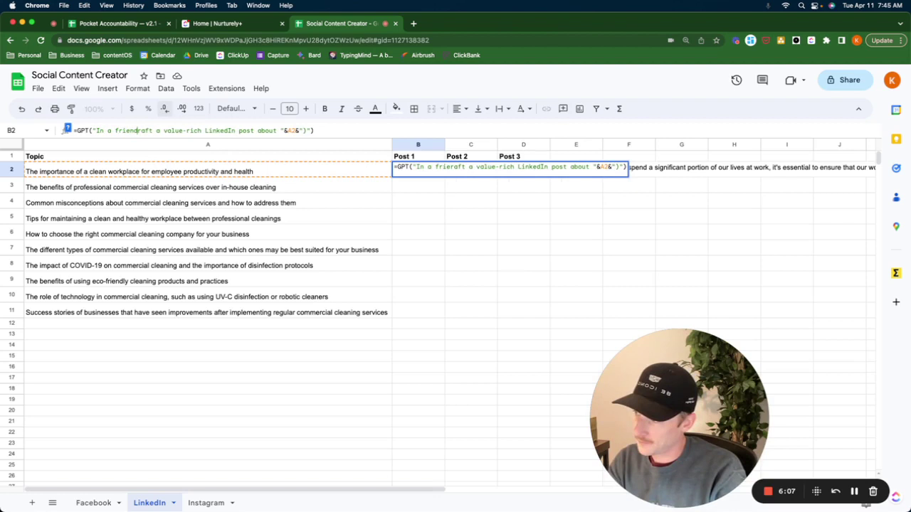
type("e")
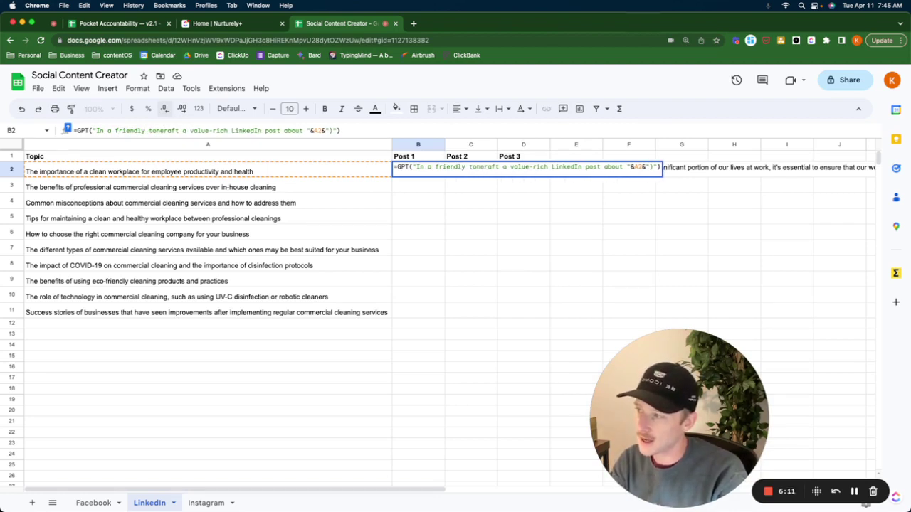
type(",")
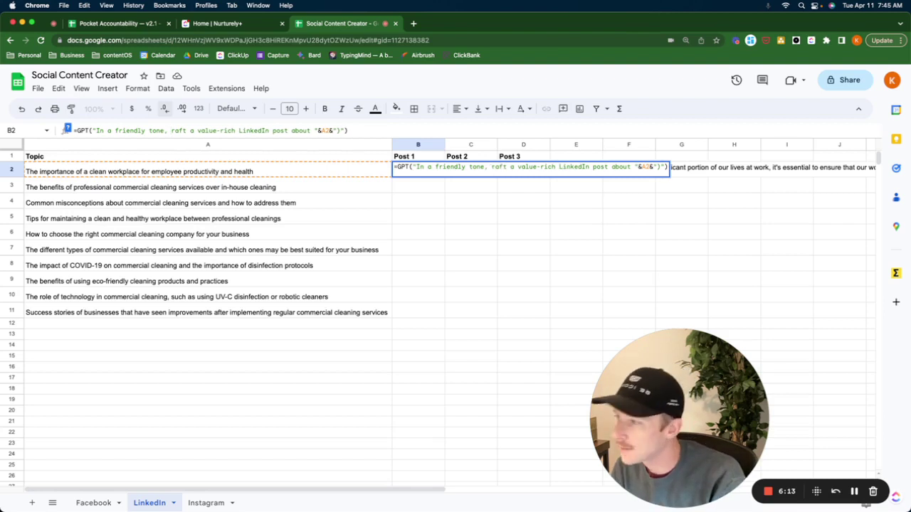
key("BackSpace")
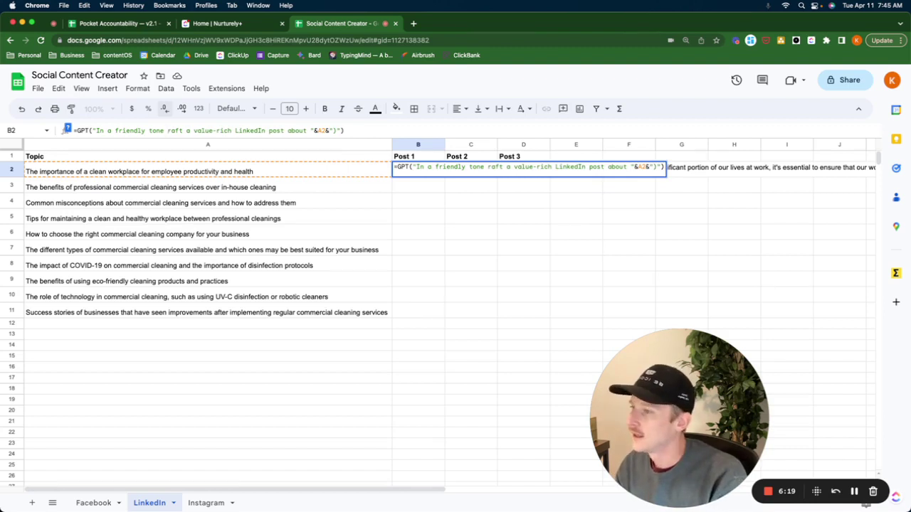
type("c")
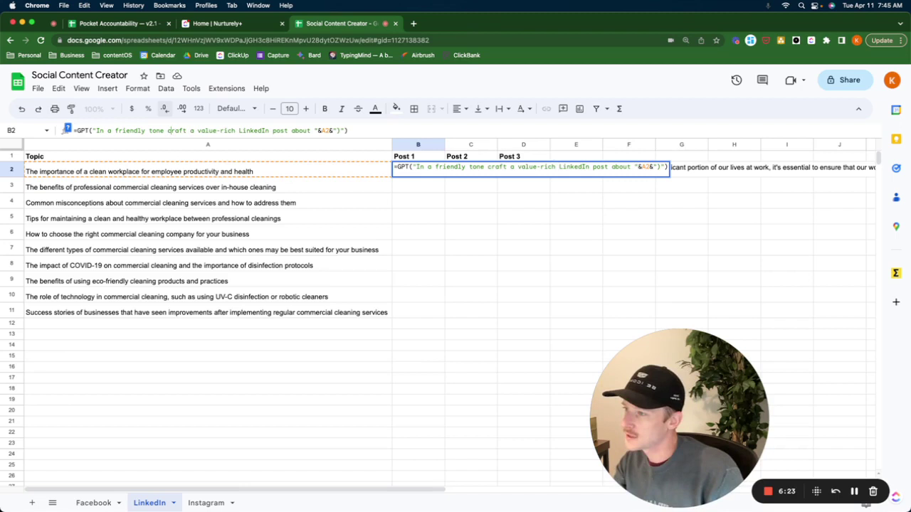
left_click(188, 130)
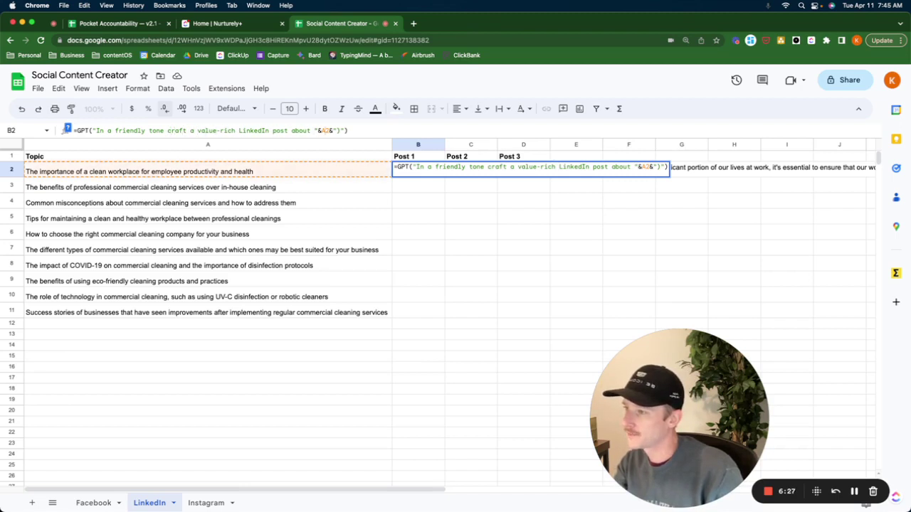
left_click(332, 130)
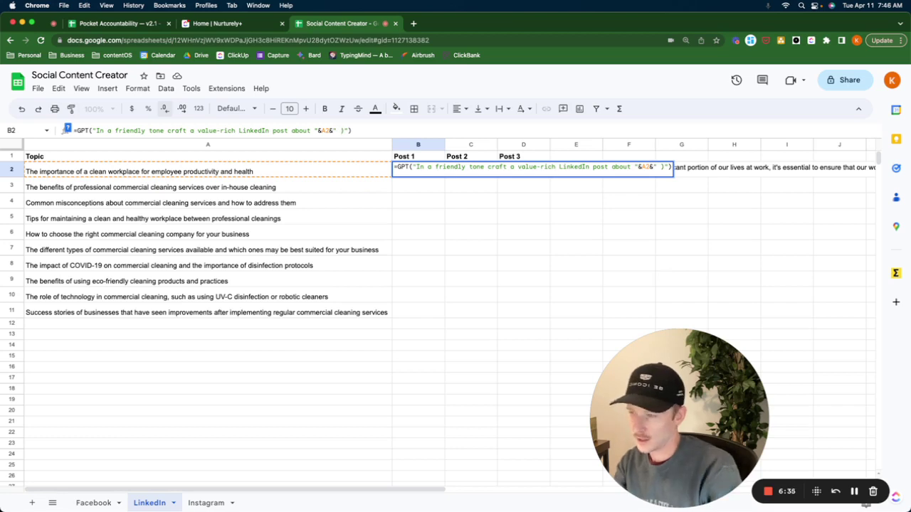
Step: Append & "double space every few lines to utilize white space" after &A2& in B2's prompt
type("&")
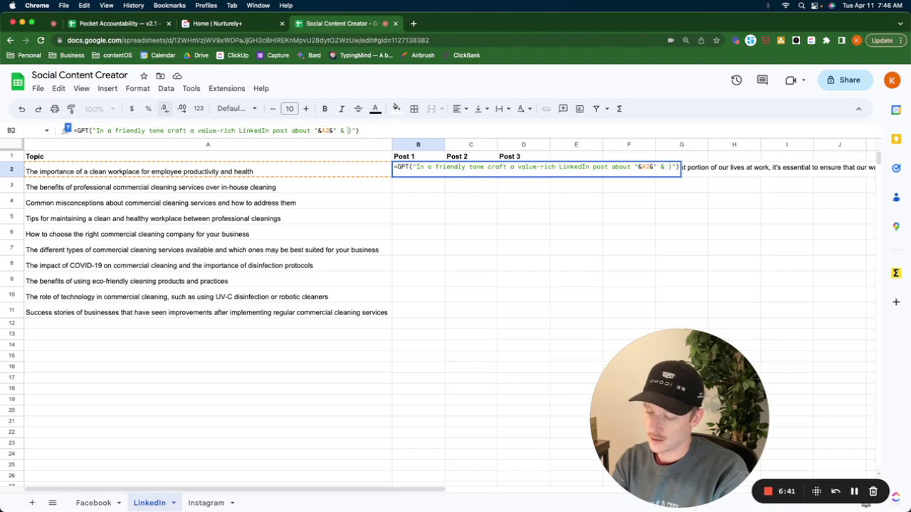
type("double space e")
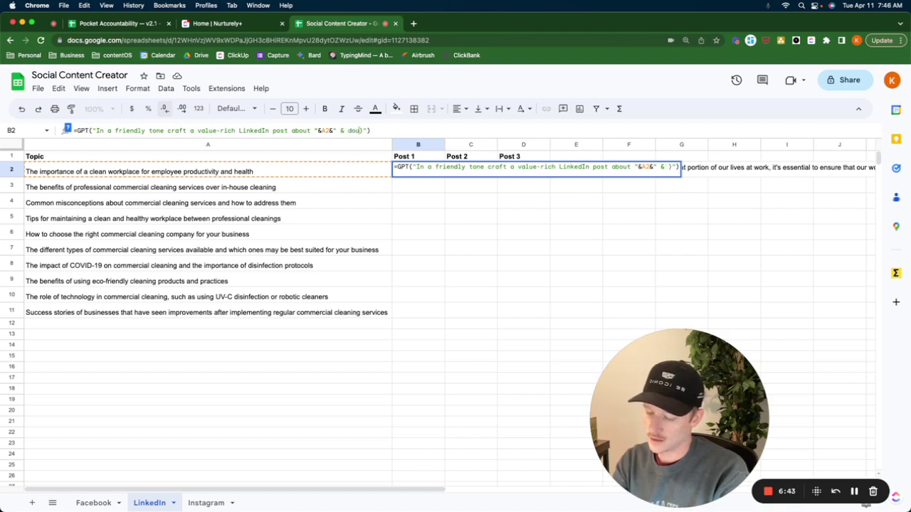
type("very few lines")
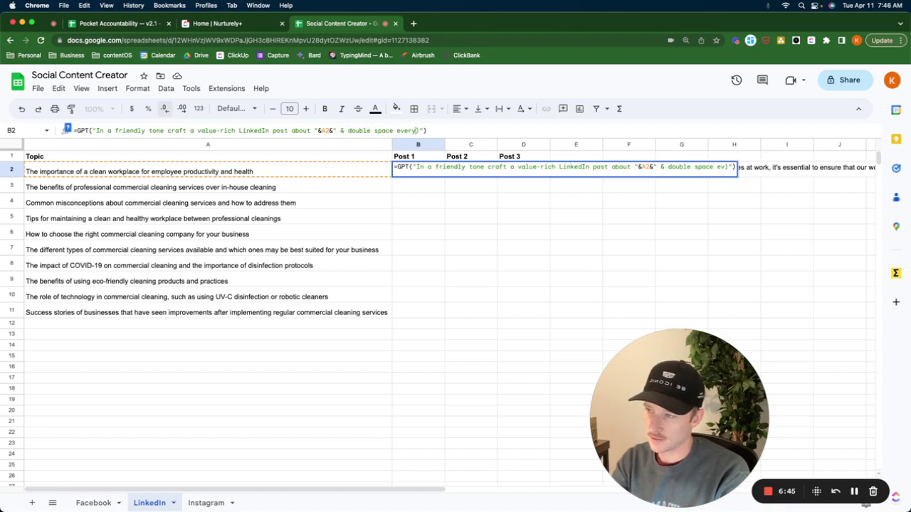
type(" to utilize w")
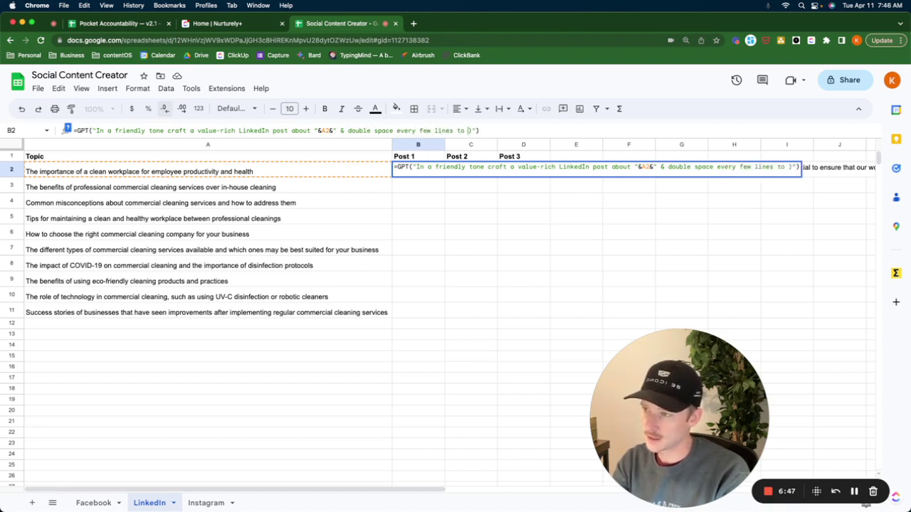
type("hite space")
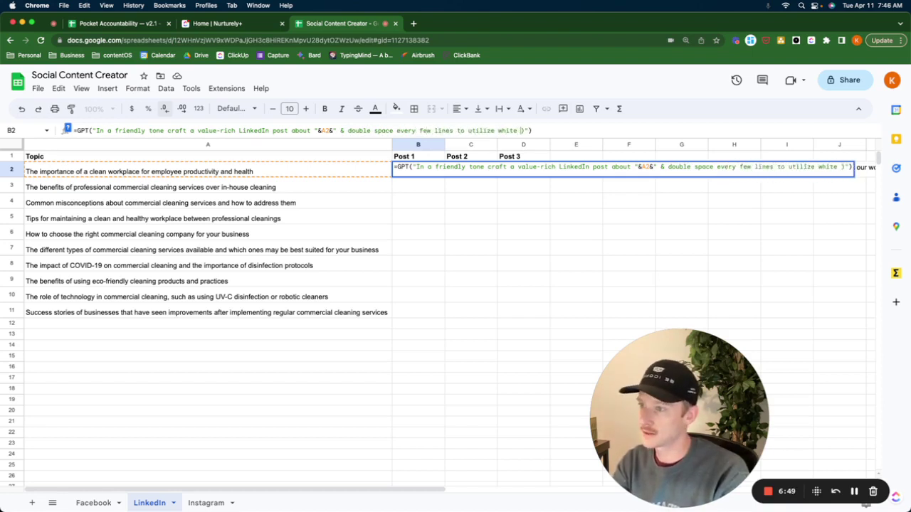
Step: Commit the revised B2 prompt and check the Post 2 and Post 3 cells
key("Return")
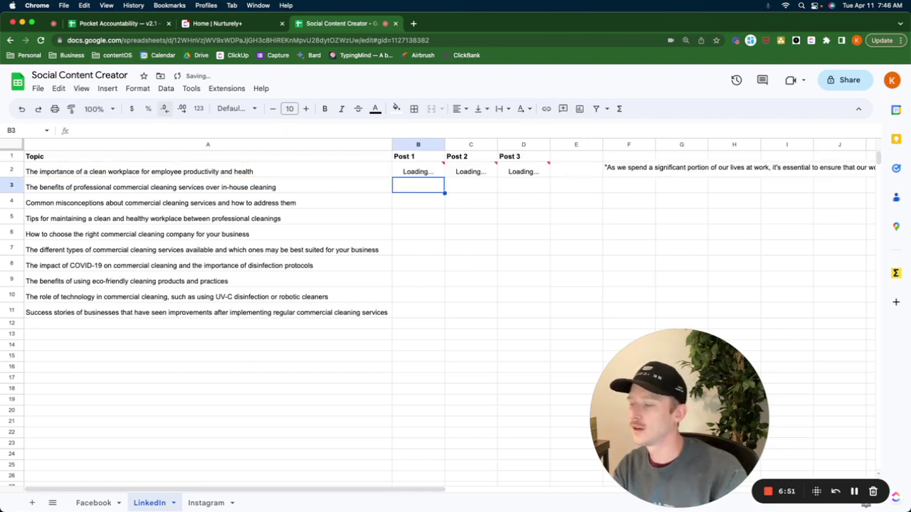
left_click(471, 185)
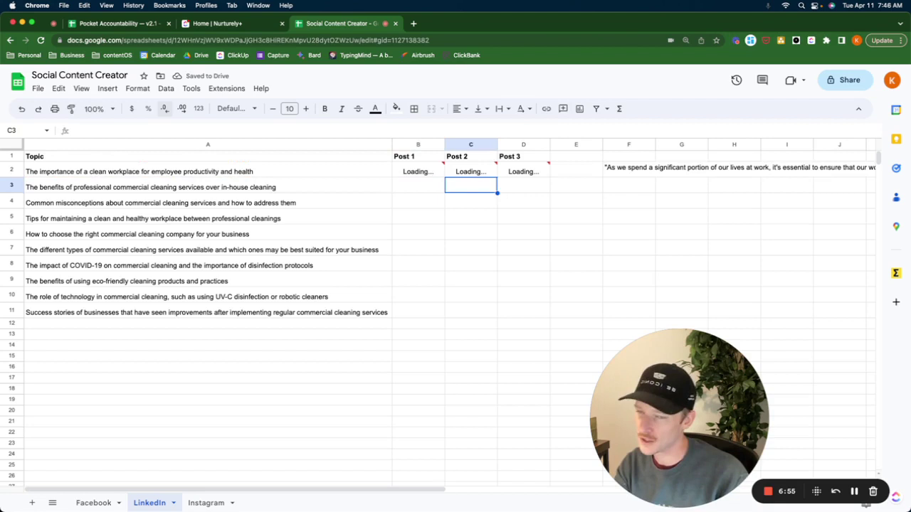
left_click(418, 185)
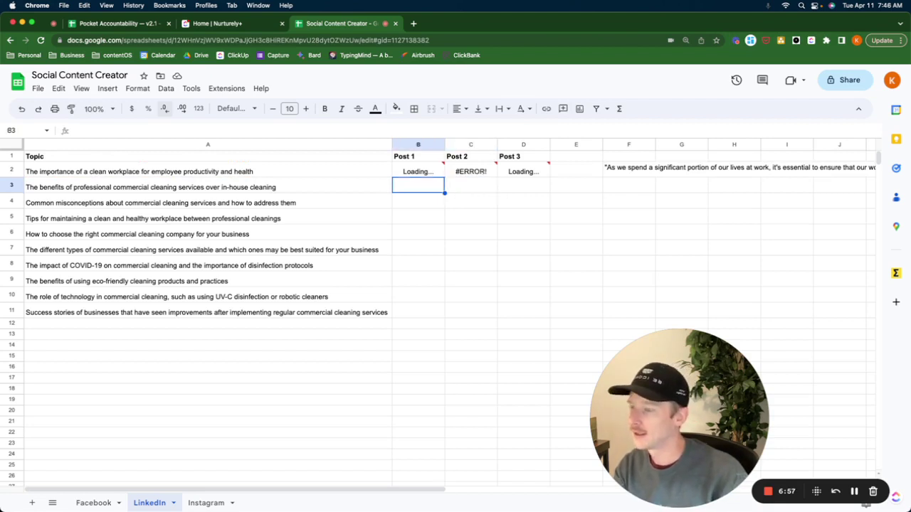
left_click(470, 185)
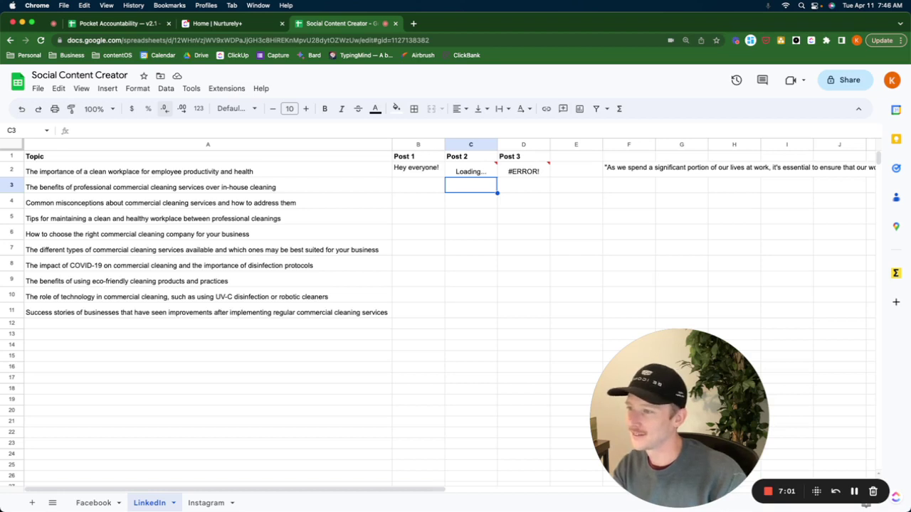
key("Up")
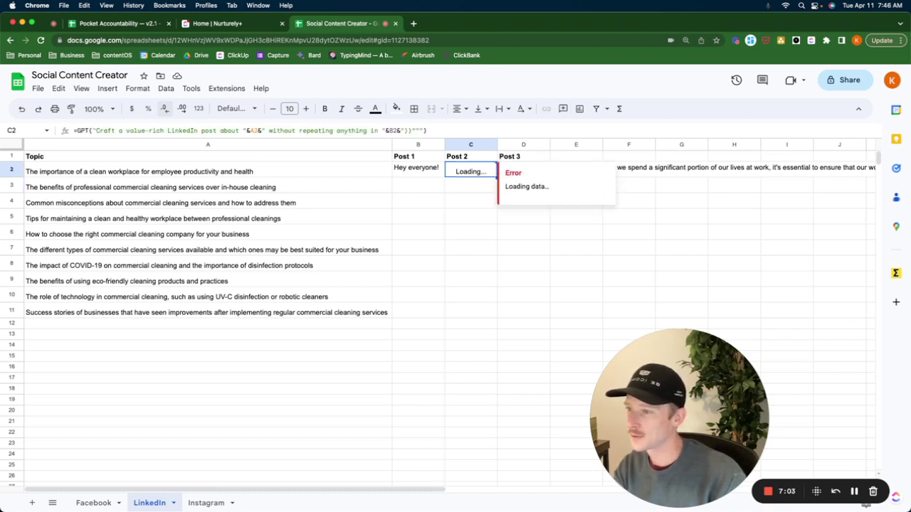
key("Right")
key("Down")
key("Left")
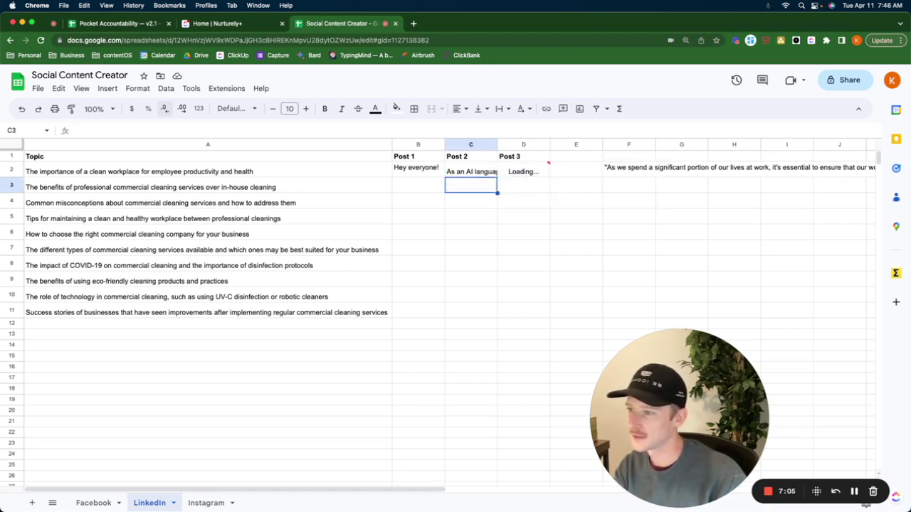
Step: Paste the Post 2 result from C2 into F4 as a test
left_click(475, 172)
key("super+c")
double_click(635, 204)
key("super+v")
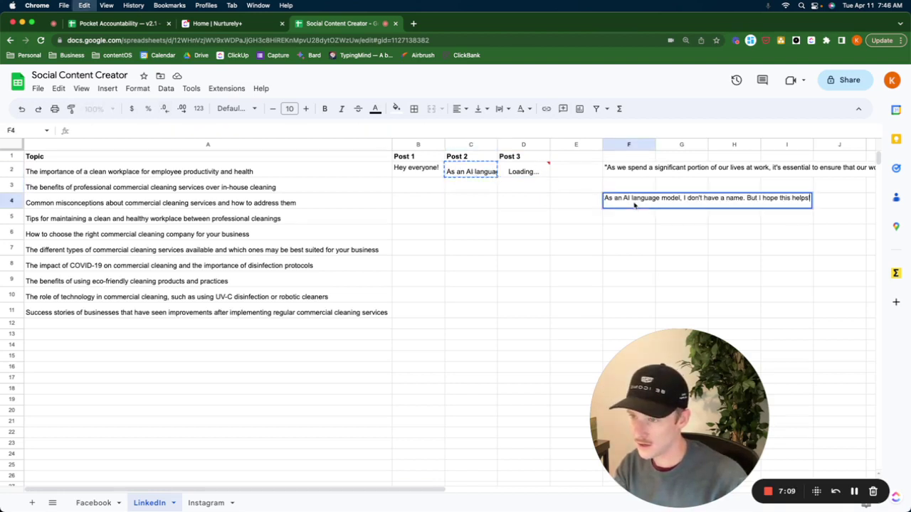
key("Return")
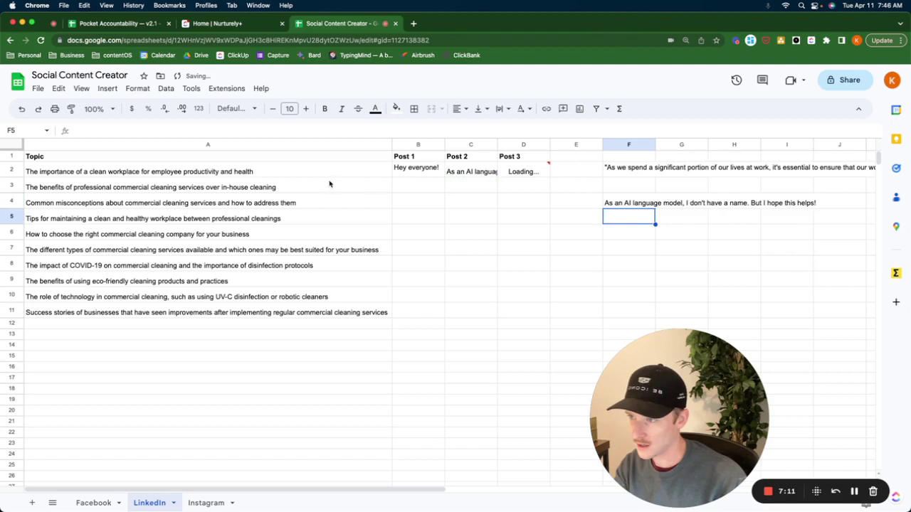
Step: Re-paste C2's formula onto itself so Post 2 reruns
left_click(470, 172)
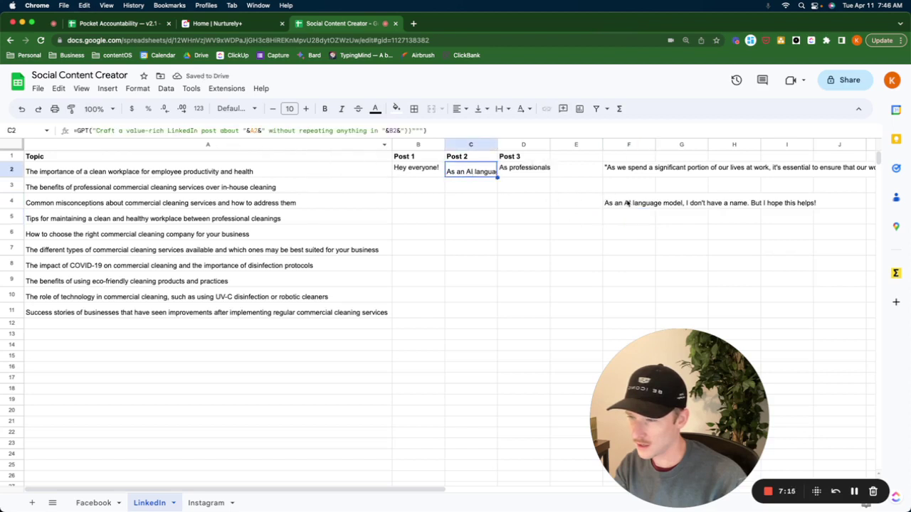
key("super+c")
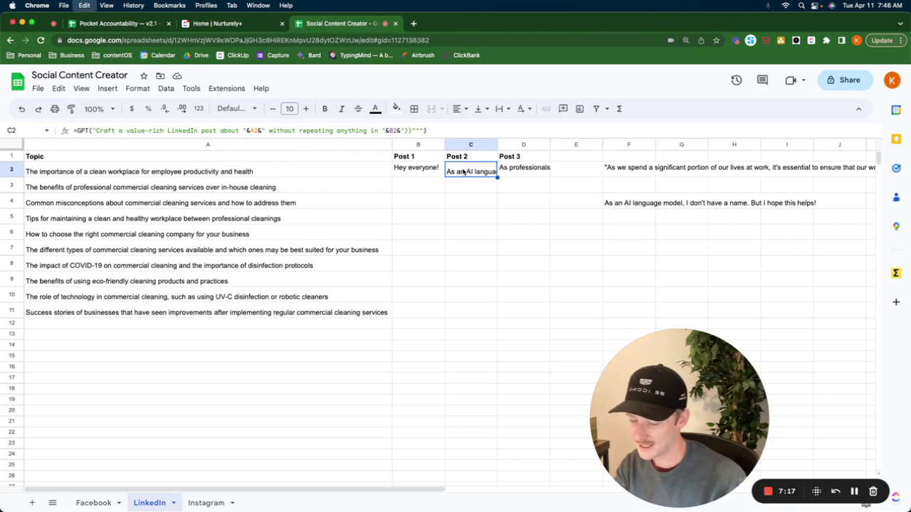
key("super+v")
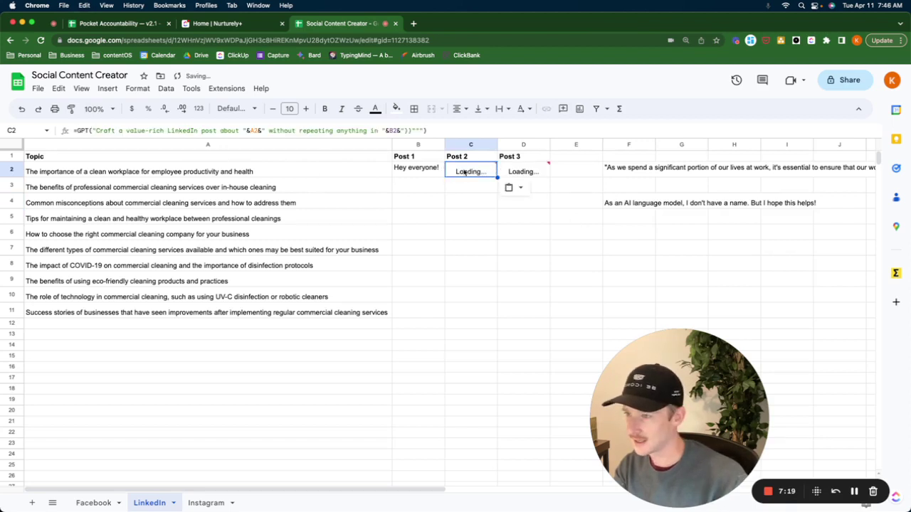
Step: Clear the test Post 2 text from F4
left_click(631, 204)
key("Delete")
key("Down")
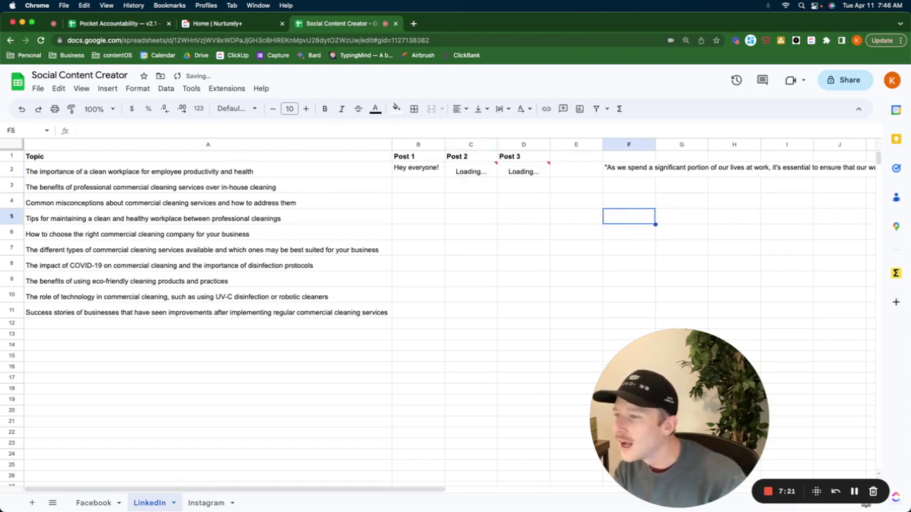
key("Left")
key("Left")
key("Left")
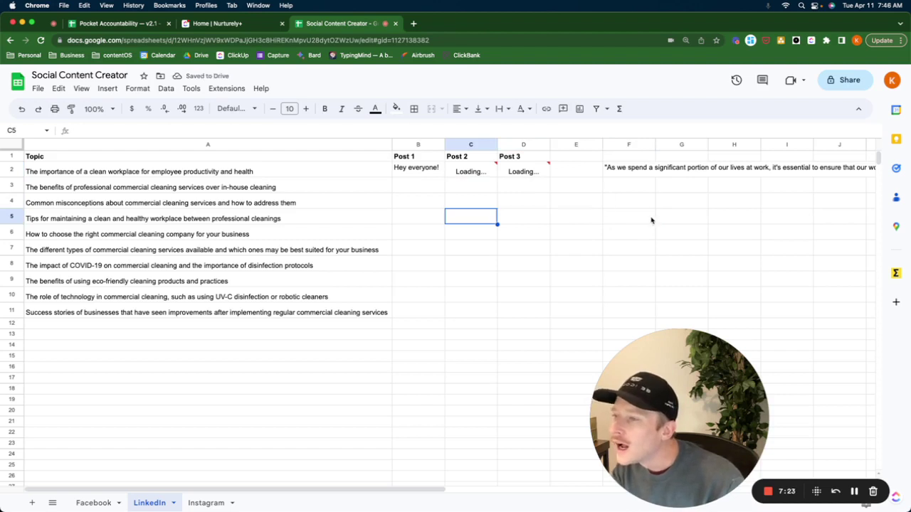
scroll(651, 222, "down", 1)
scroll(605, 213, "up", 1)
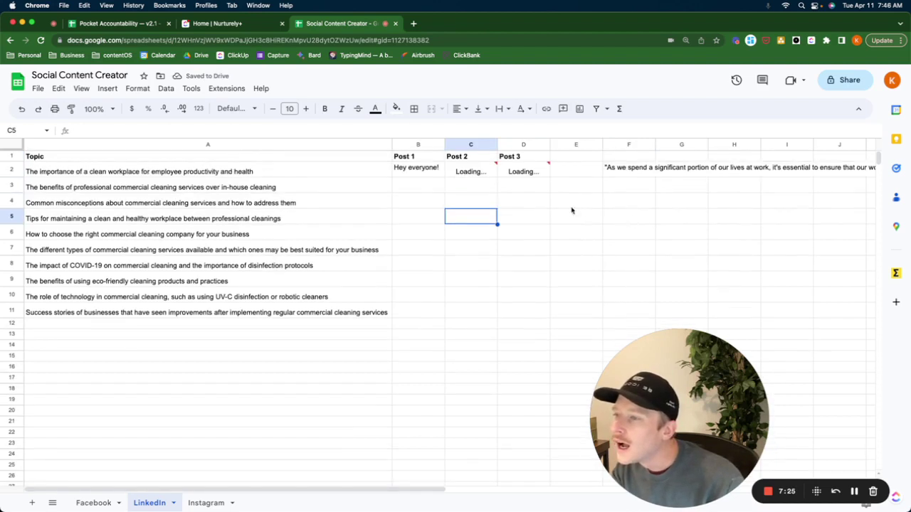
left_click(425, 169)
Step: Paste B2's new 'Hey everyone!' Post 1 text into G4, then view C2's formula
double_click(425, 168)
key("Escape")
key("Down")
key("Down")
key("Down")
key("Down")
key("Right")
key("Right")
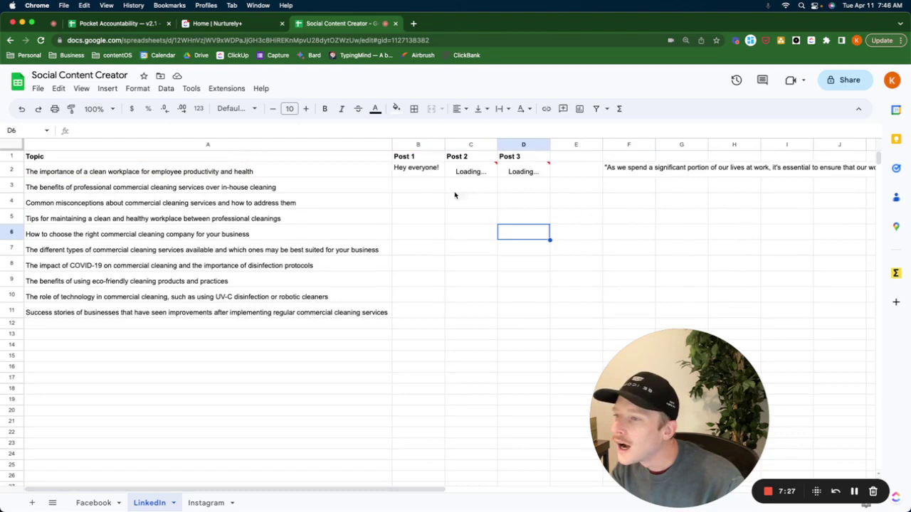
key("Up")
key("Up")
key("Up")
key("Up")
key("Left")
key("Left")
double_click(683, 201)
key("ctrl+v")
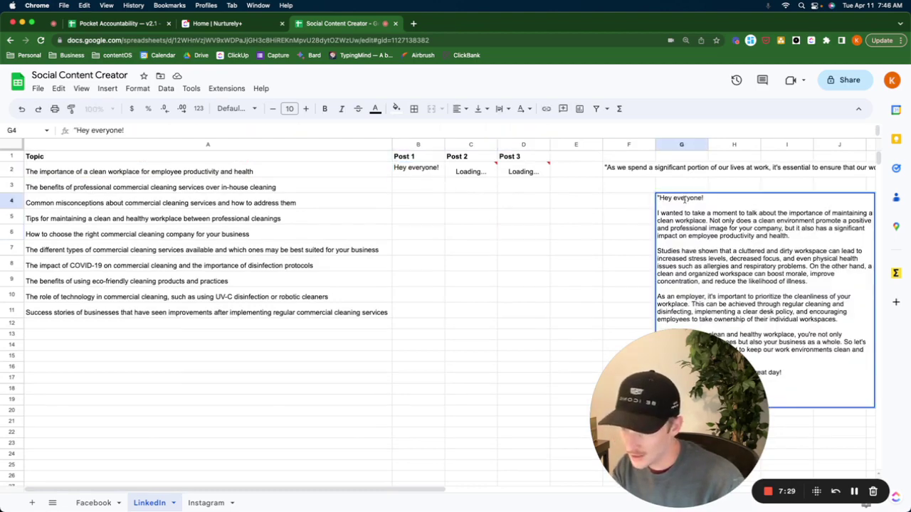
left_click_drag(680, 369, 463, 337)
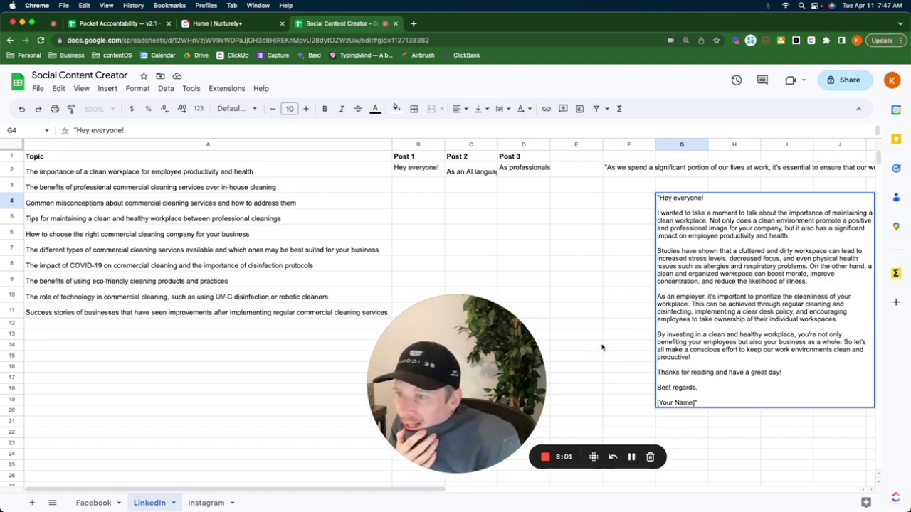
left_click(456, 171)
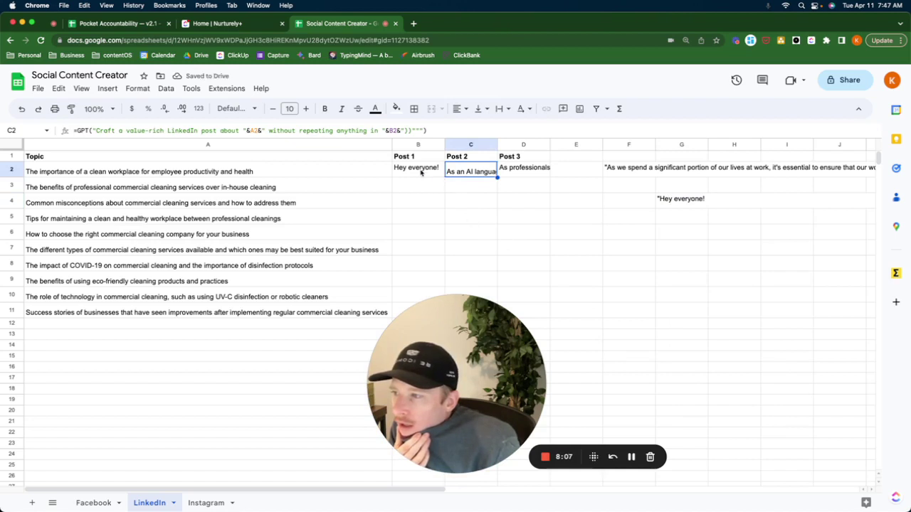
Step: Replace 'without repeating anything in' with 'while expanding on' in C2's Post 2 prompt
left_click(333, 130)
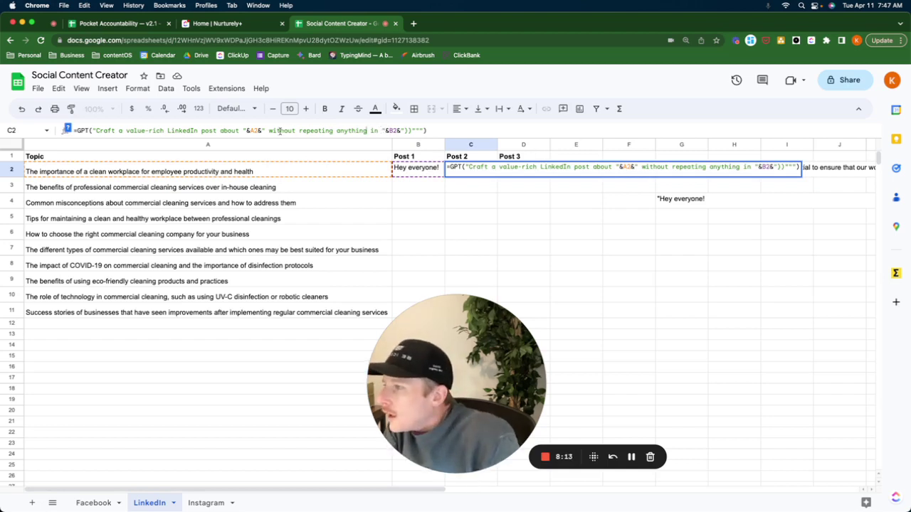
left_click_drag(269, 130, 378, 125)
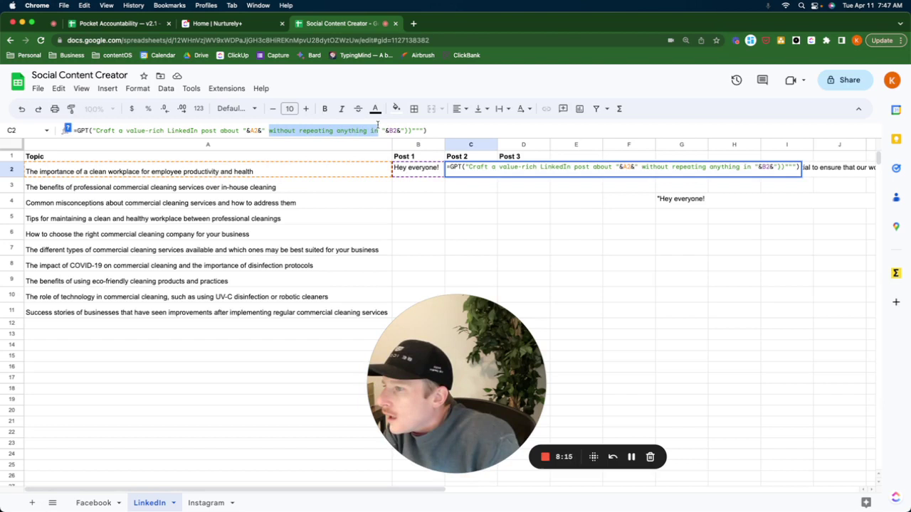
type("while expo")
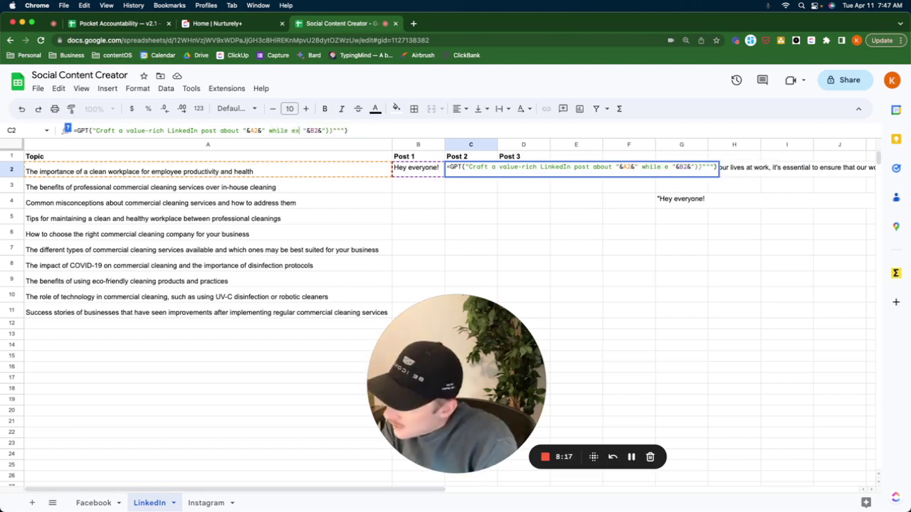
type("nding on")
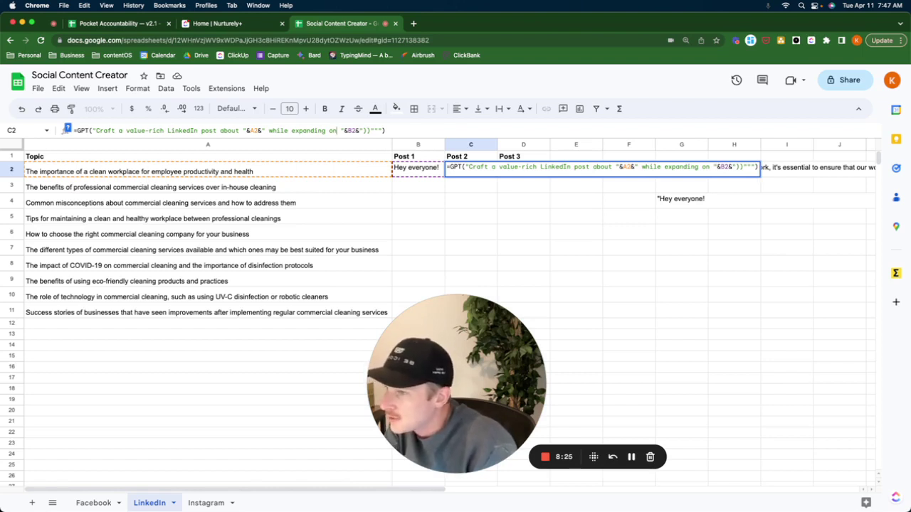
key("Return")
Step: Re-enter D2's Post 3 formula so it reruns
key("Up")
key("Right")
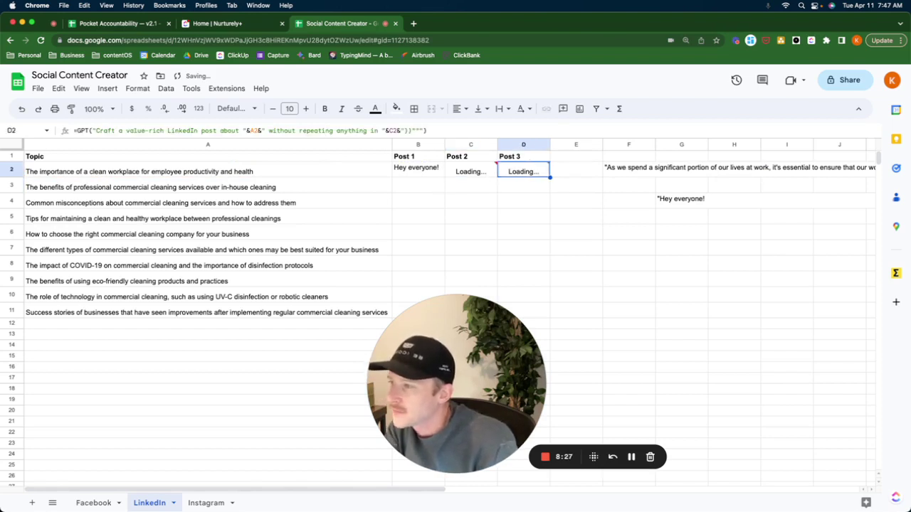
left_click(457, 130)
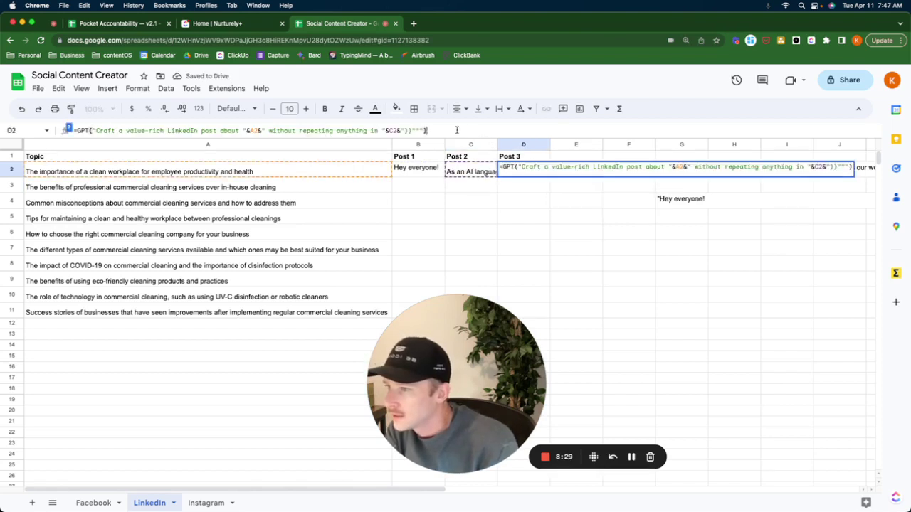
left_click(530, 213)
Step: Paste C2's unhelpful Post 2 output into G5 as plain text
left_click(476, 176)
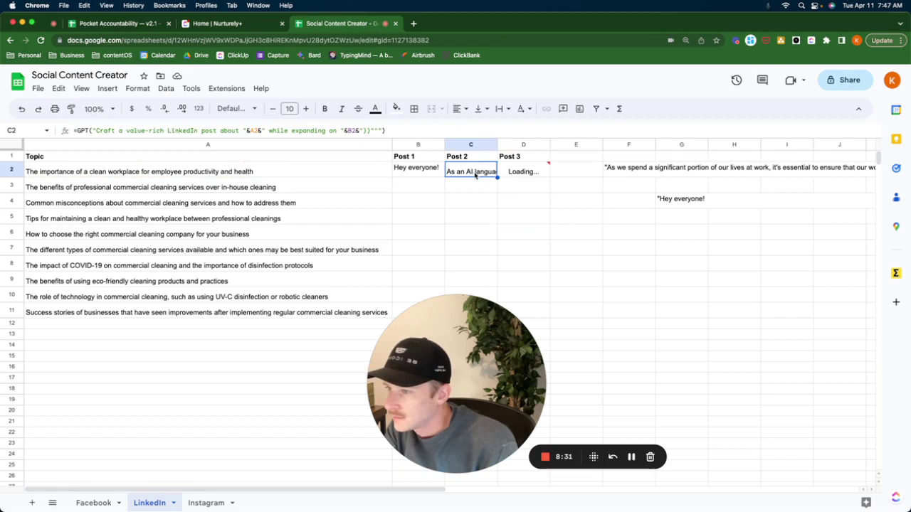
key("super+c")
left_click(678, 217)
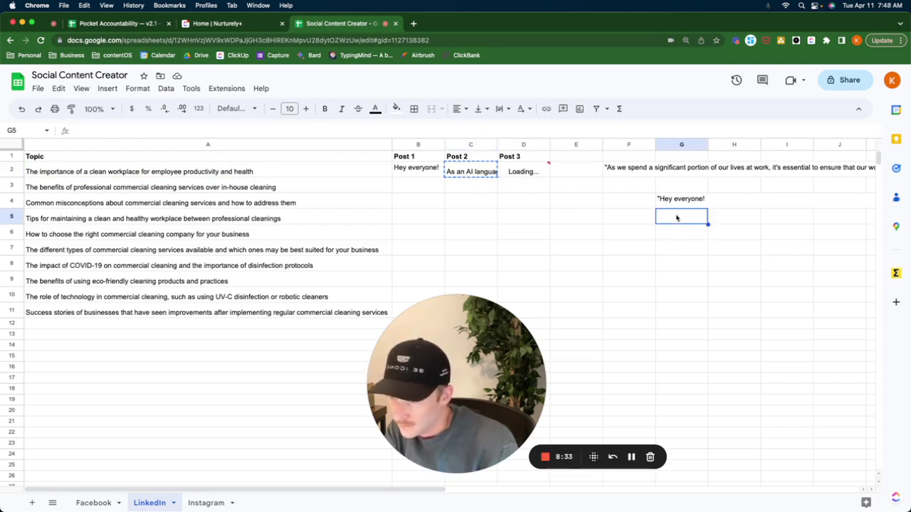
key("super+shift+v")
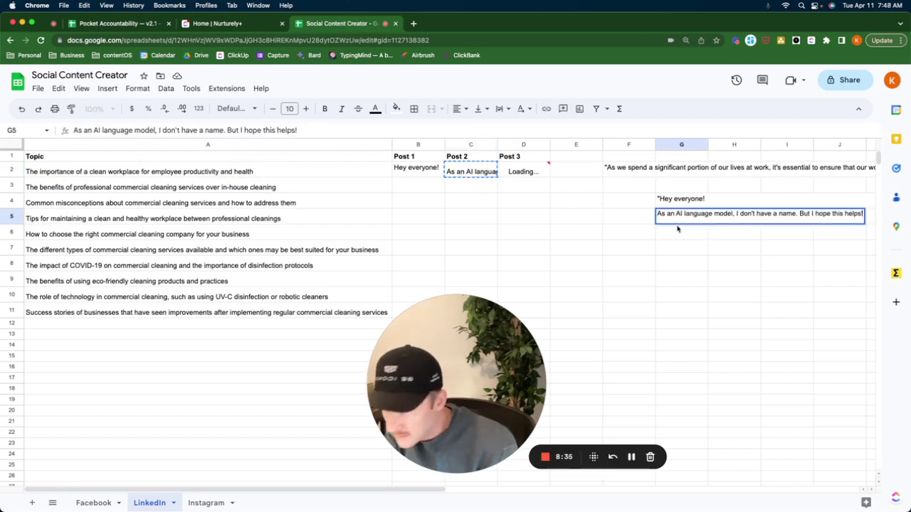
left_click(677, 227)
Step: Rewrite the end of C2's Post 2 formula as "&B2&") and commit it
left_click(476, 171)
double_click(417, 167)
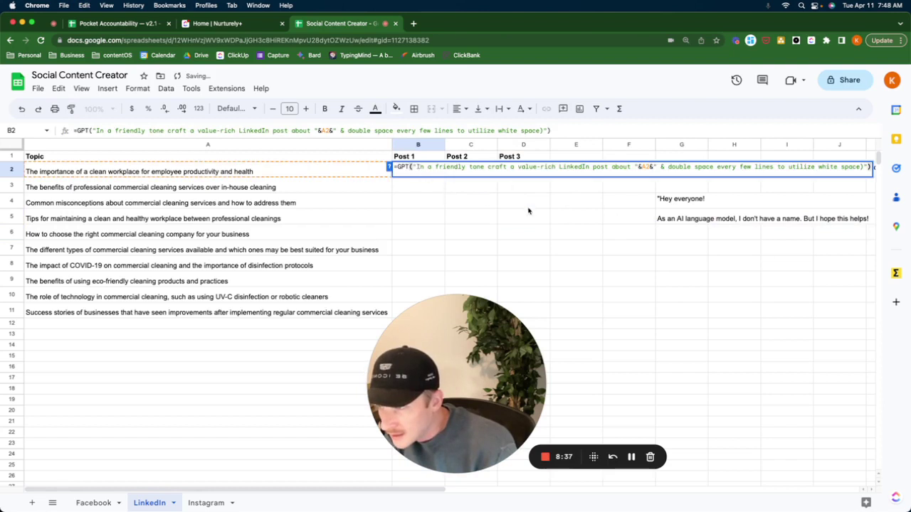
left_click(530, 210)
left_click(462, 170)
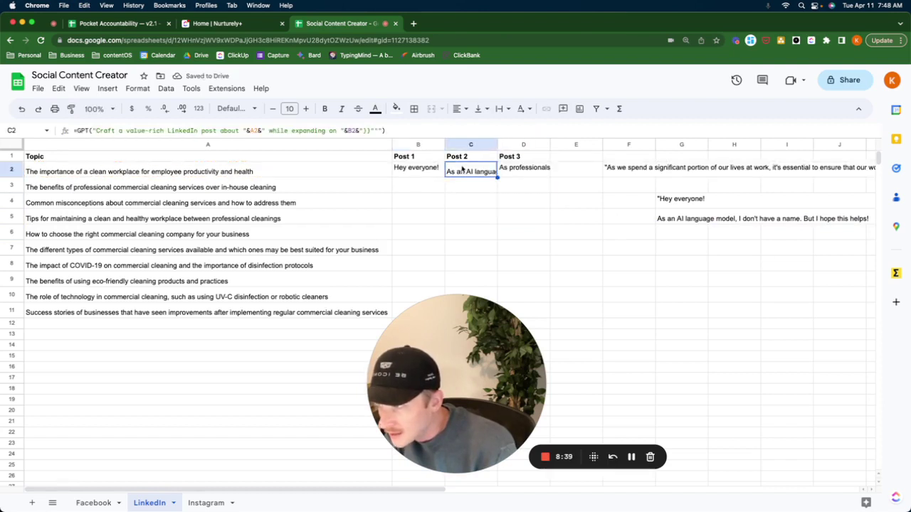
left_click_drag(385, 130, 332, 130)
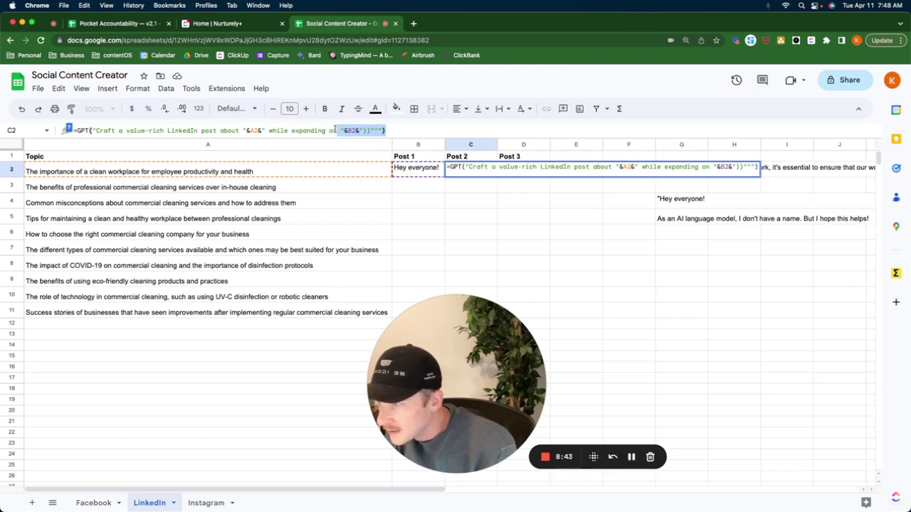
type("\"&")
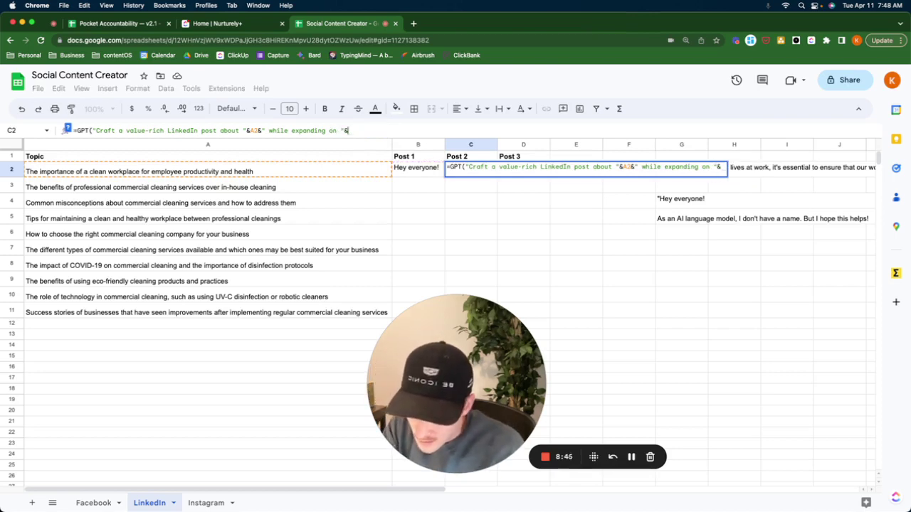
type("B2")
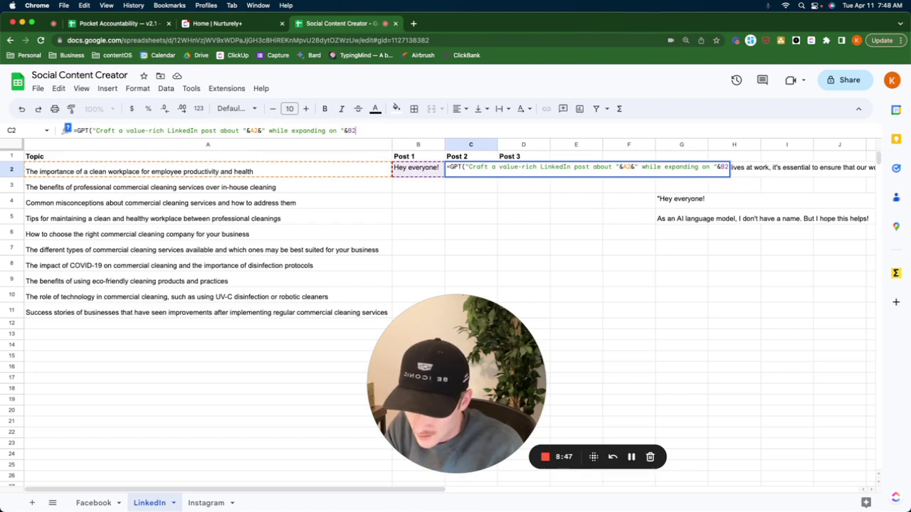
type("&\"")
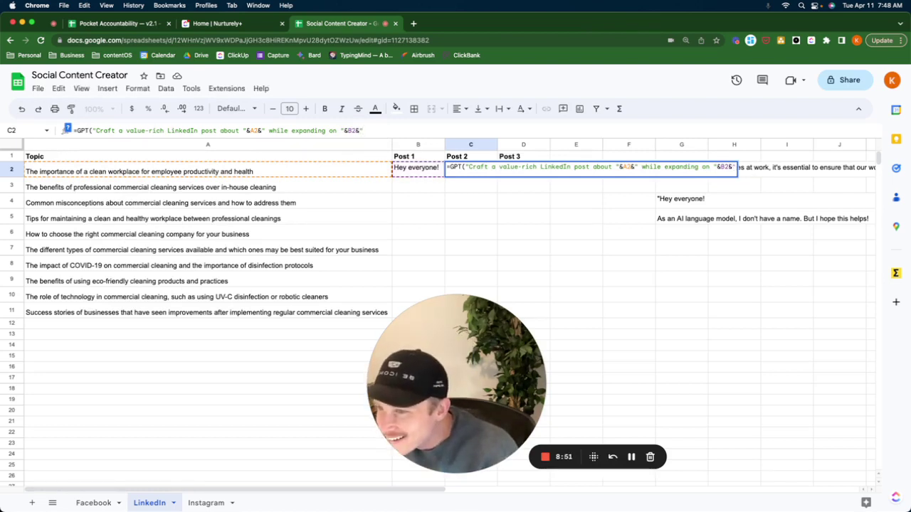
type(")")
key("Return")
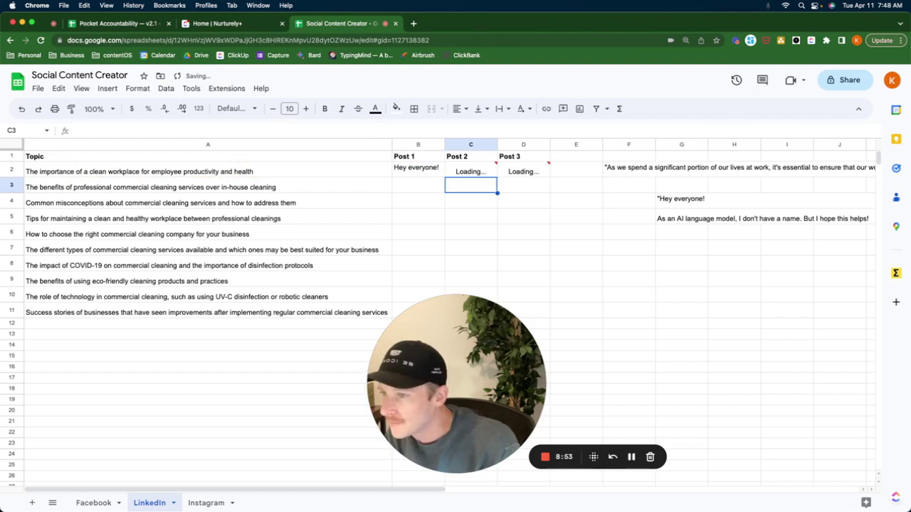
Step: Clear the scratch copies from F2, G4 and G5
left_click(612, 172)
key("Delete")
key("Down")
key("Right")
key("Down")
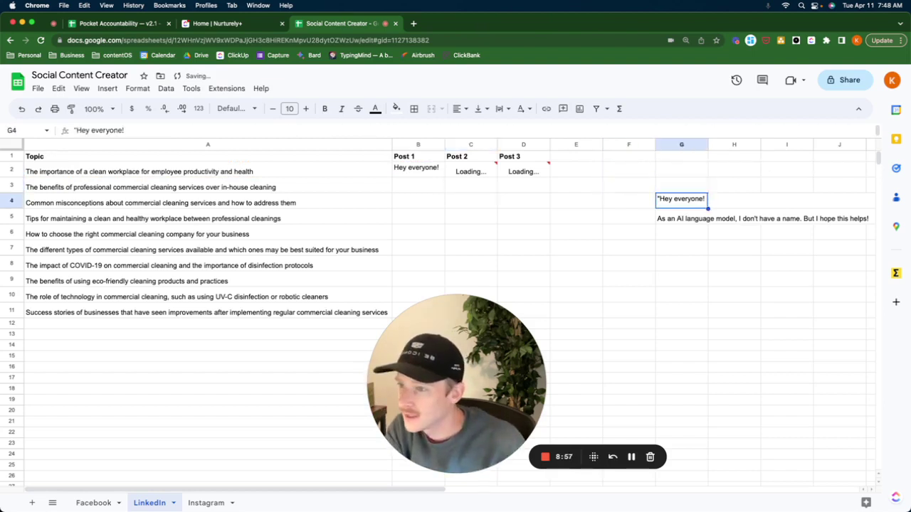
key("Delete")
key("Down")
key("Delete")
key("Down")
key("Left")
key("Left")
key("Left")
key("Up")
key("Up")
key("Up")
key("Up")
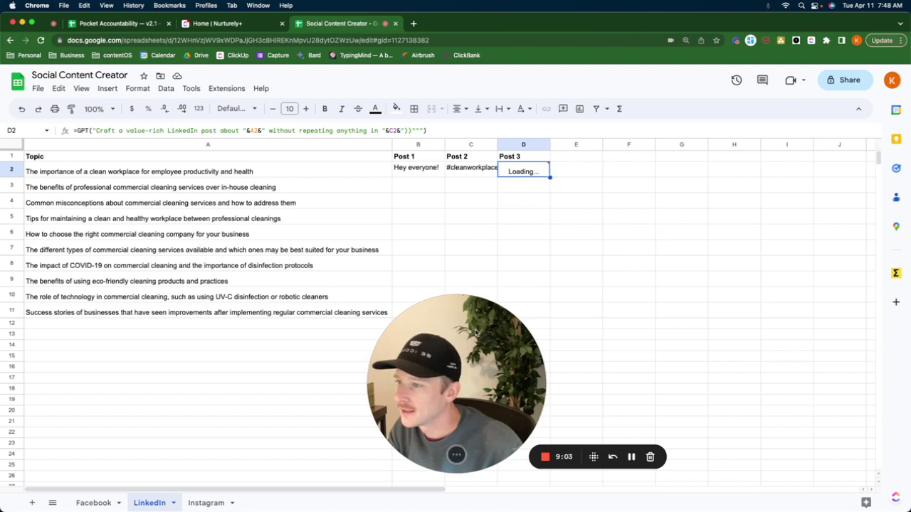
Step: Paste the regenerated Post 2 into F5 and Post 3 into G8 to read them
left_click(470, 170)
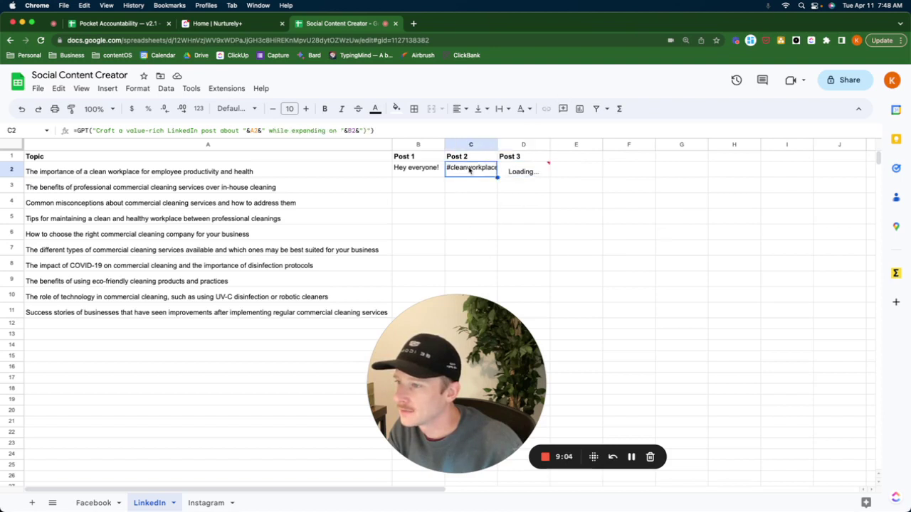
double_click(642, 216)
key("ctrl+v")
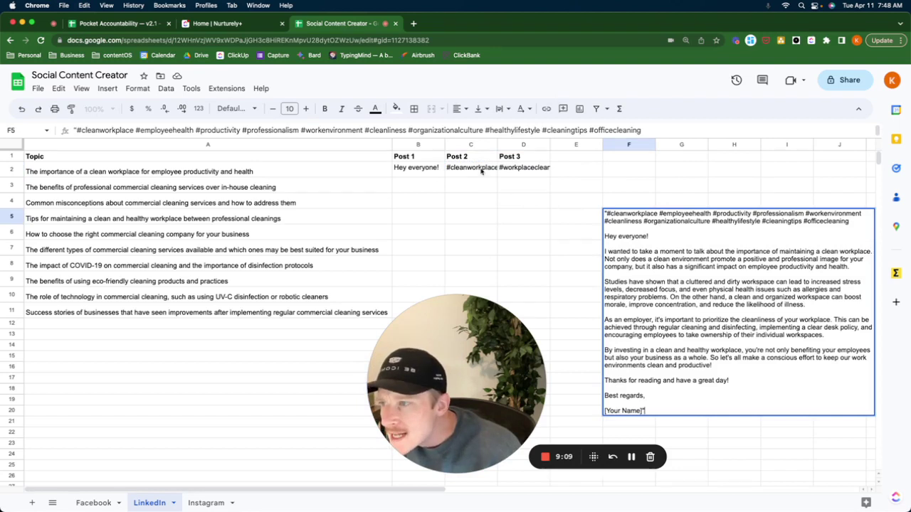
left_click(516, 173)
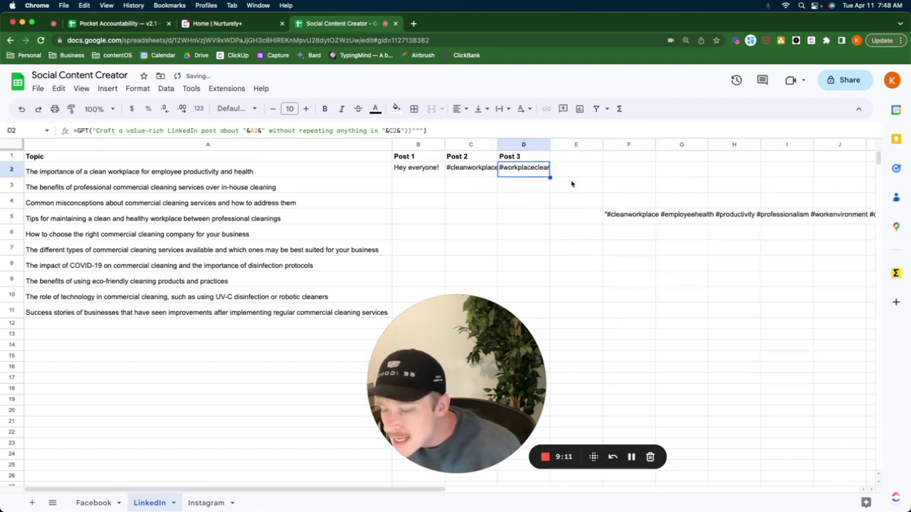
key("ctrl+c")
double_click(690, 264)
key("ctrl+v")
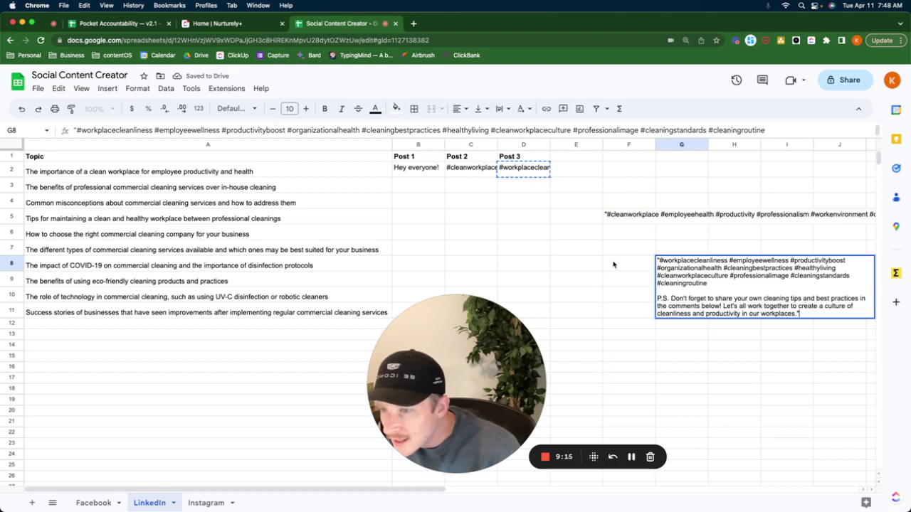
left_click(613, 265)
Step: Clear the F5 and G8 scratch copies
left_click(676, 267)
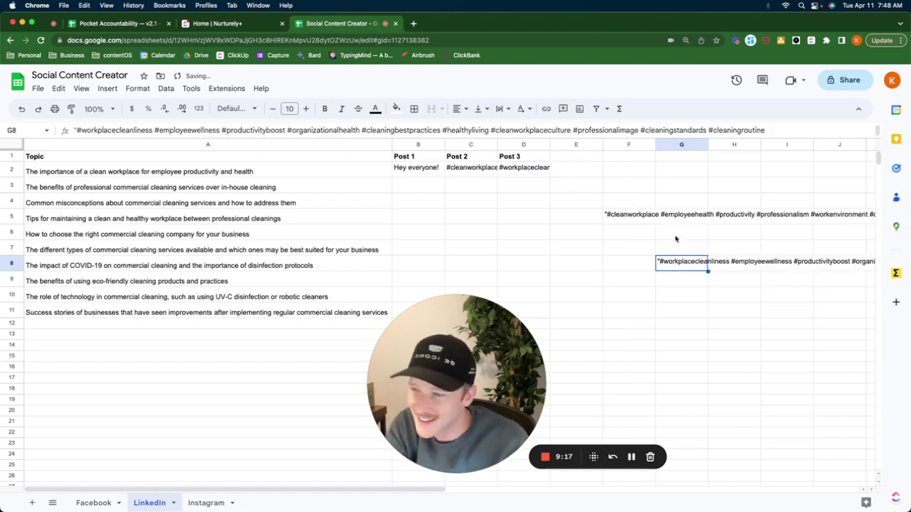
left_click(631, 218)
key("Delete")
left_click(413, 170)
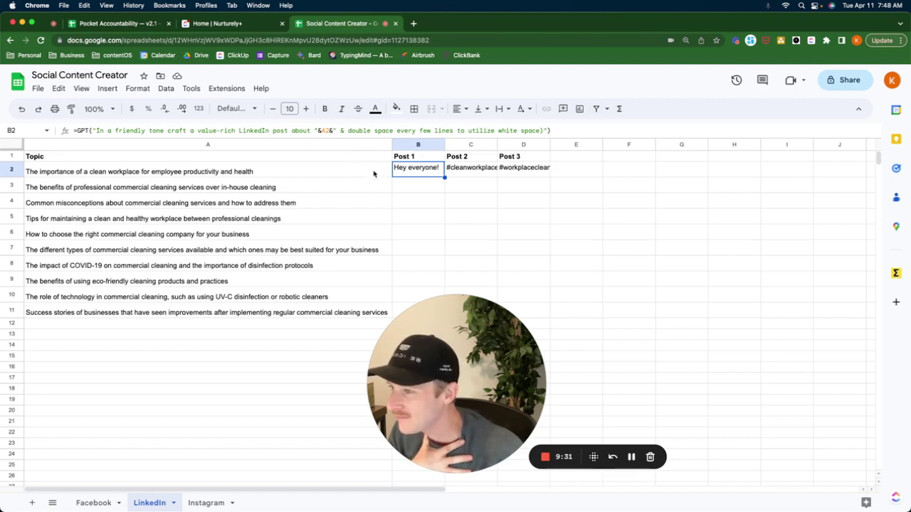
Step: Recommit the Post 1 and Post 2 GPT formulas so the posts regenerate
left_click_drag(539, 130, 454, 131)
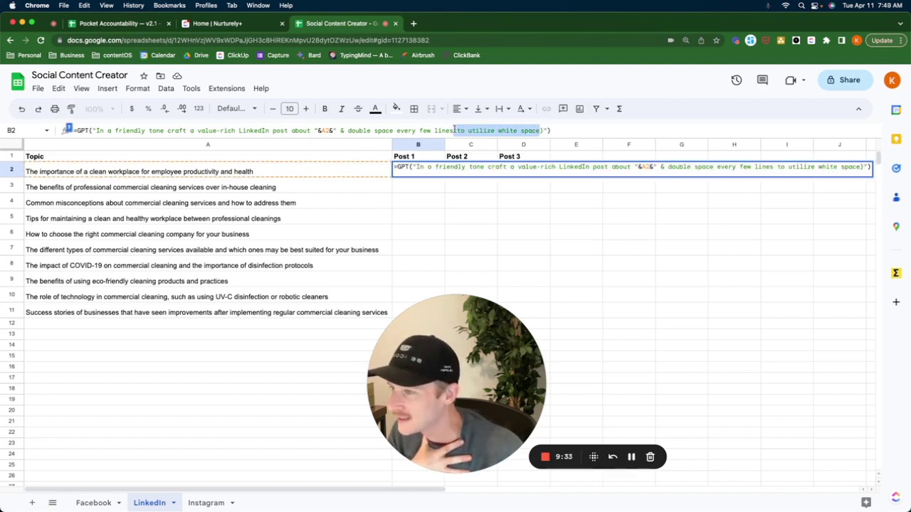
key("Return")
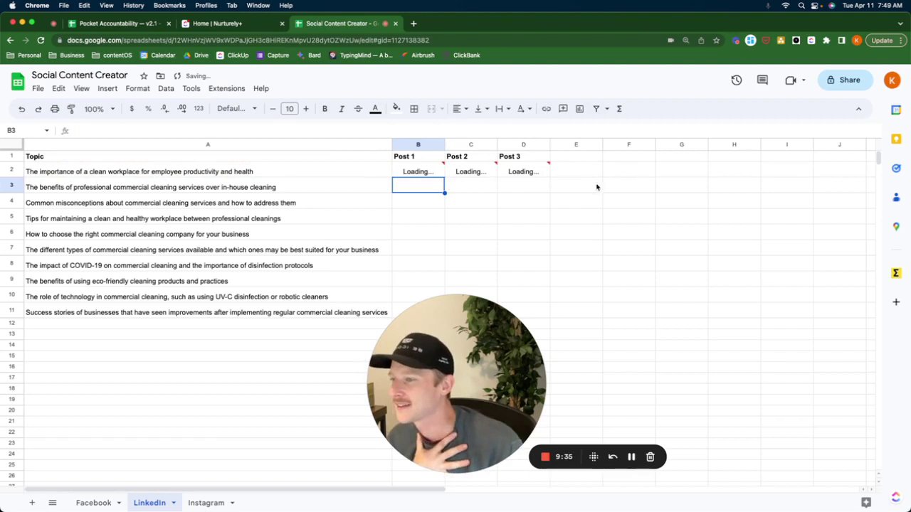
left_click(458, 174)
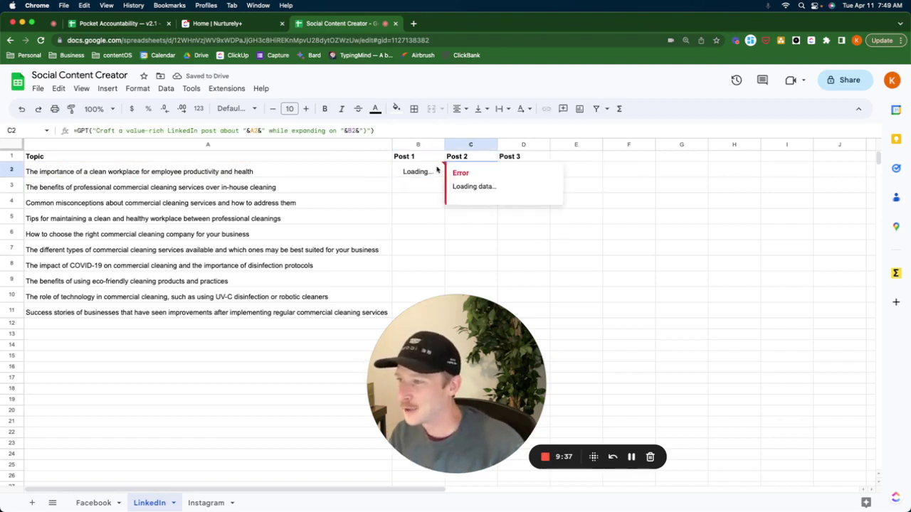
left_click(408, 130)
left_click(554, 247)
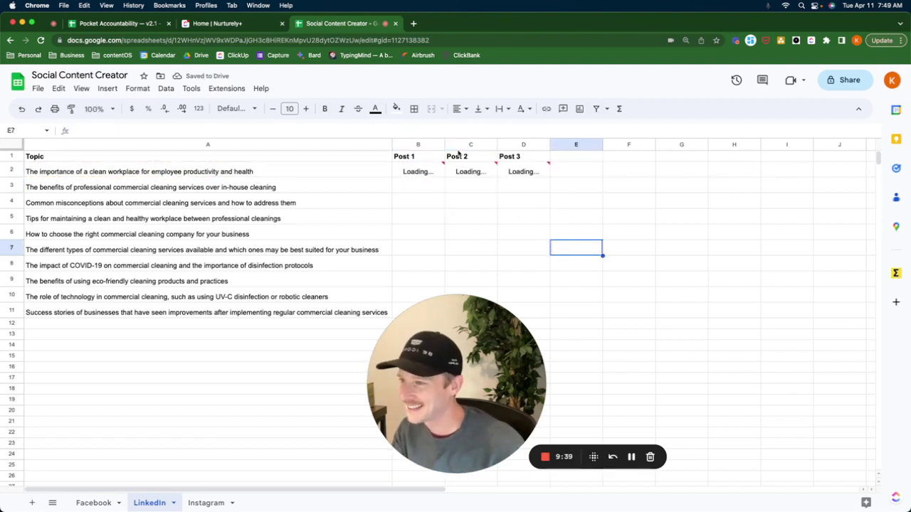
mouse_move(492, 174)
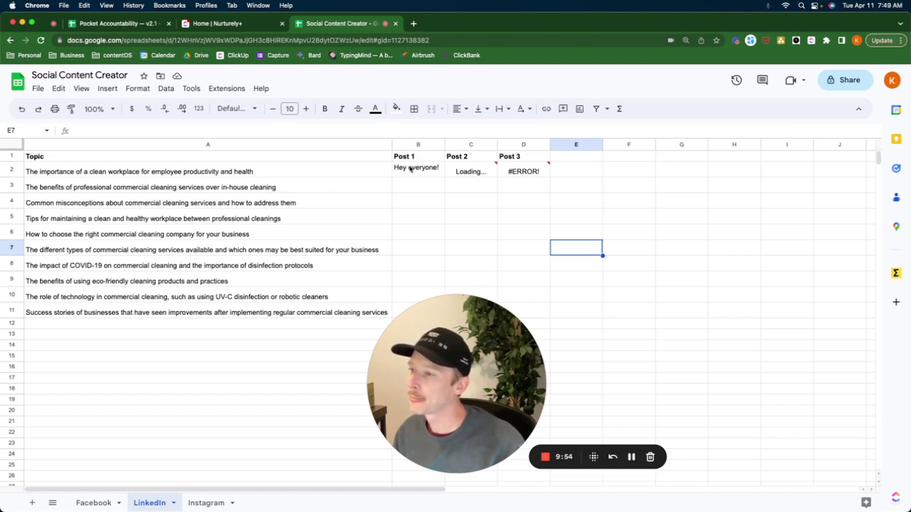
Step: Copy the Post 1 result from B2 into F2 to preview it, then clear F2
left_click(411, 169)
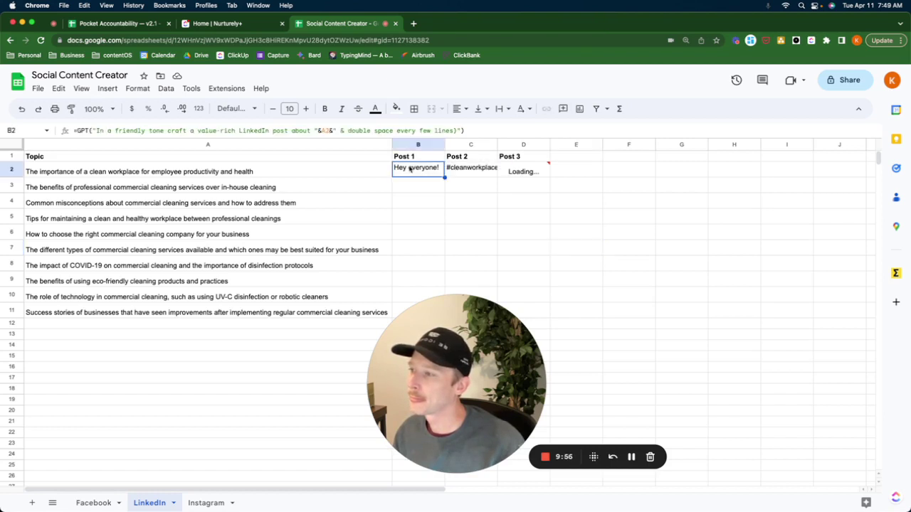
key("super+c")
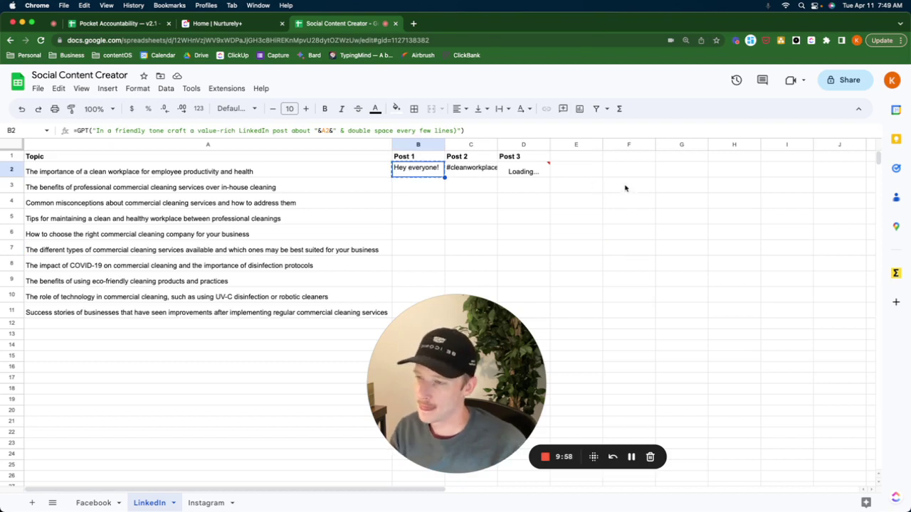
left_click(628, 172)
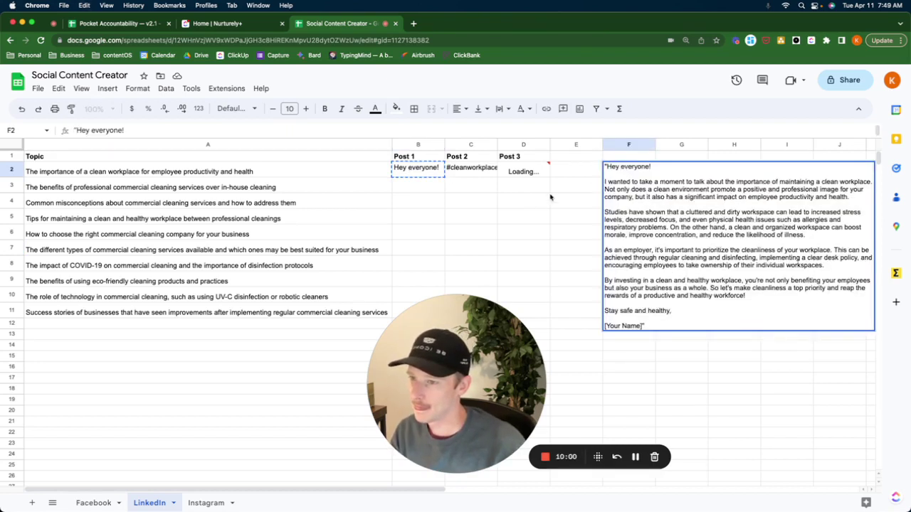
left_click(528, 231)
left_click(631, 170)
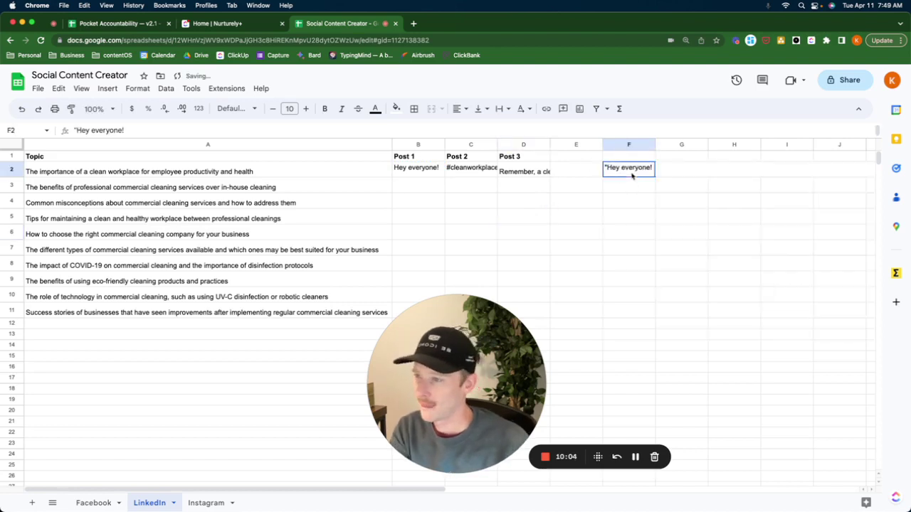
key("Delete")
Step: Paste the Post 2 result from C2 into spare cells F2 and F3
left_click(484, 170)
key("super+c")
left_click(628, 170)
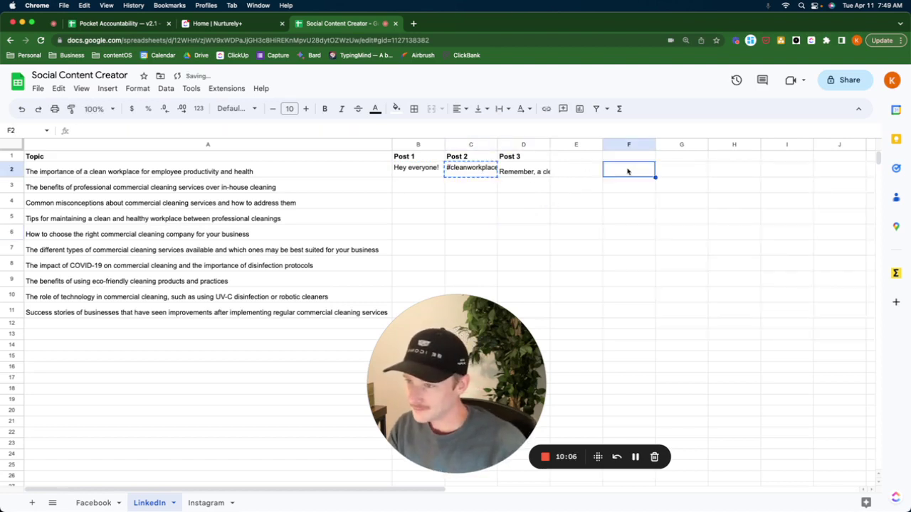
key("super+v")
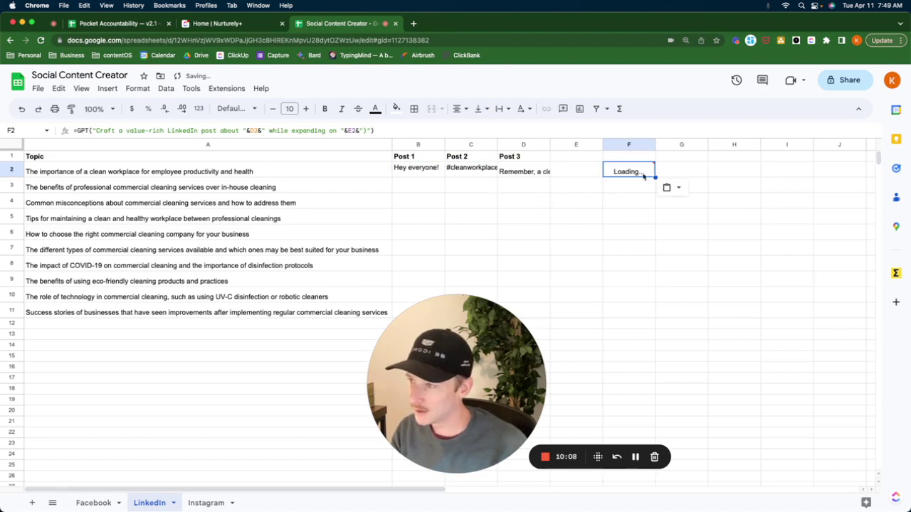
left_click(629, 185)
key("super+v")
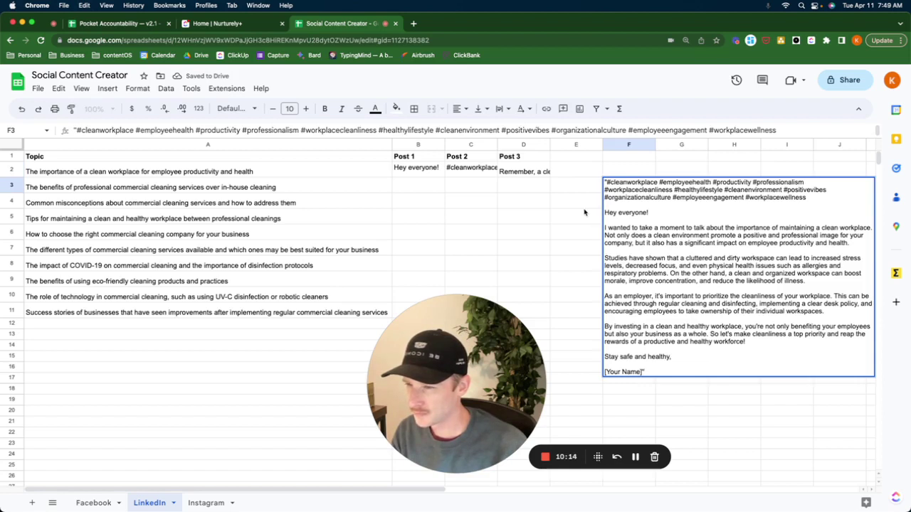
Step: Clear the Post 2 preview from F3
left_click(602, 262)
left_click(652, 190)
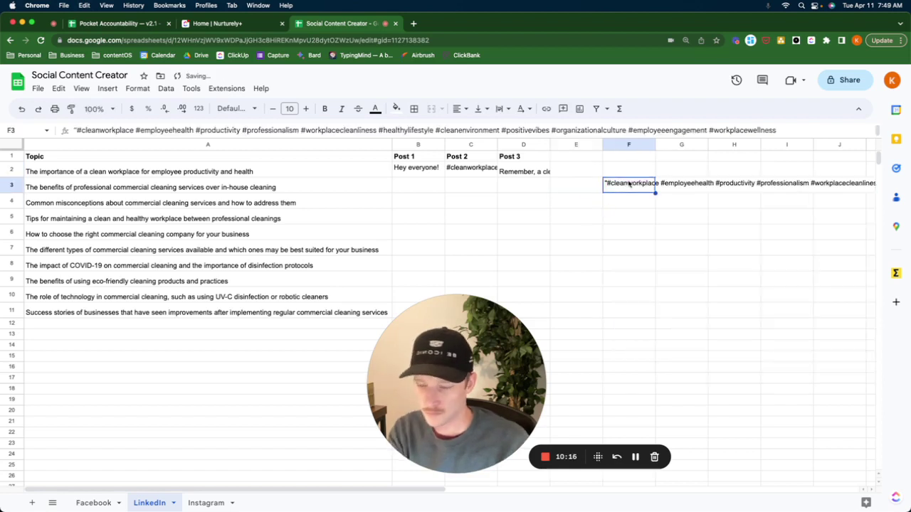
key("Delete")
left_click(524, 202)
Step: Re-enter the Post 1 formula in B2 unchanged so it regenerates
left_click(421, 170)
double_click(421, 169)
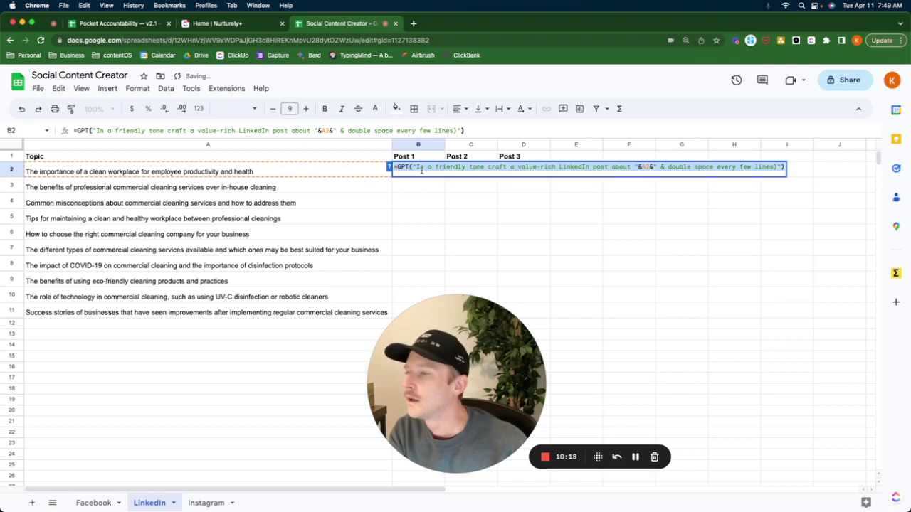
left_click(470, 204)
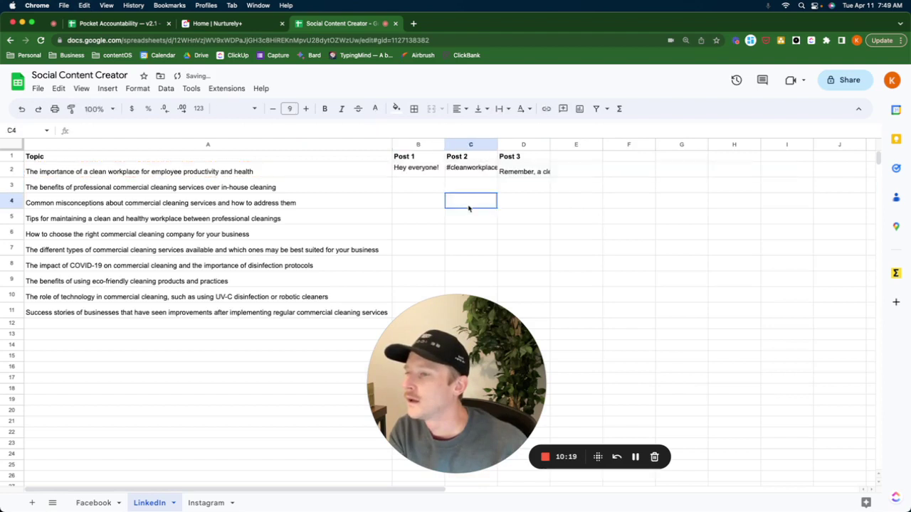
left_click(429, 175)
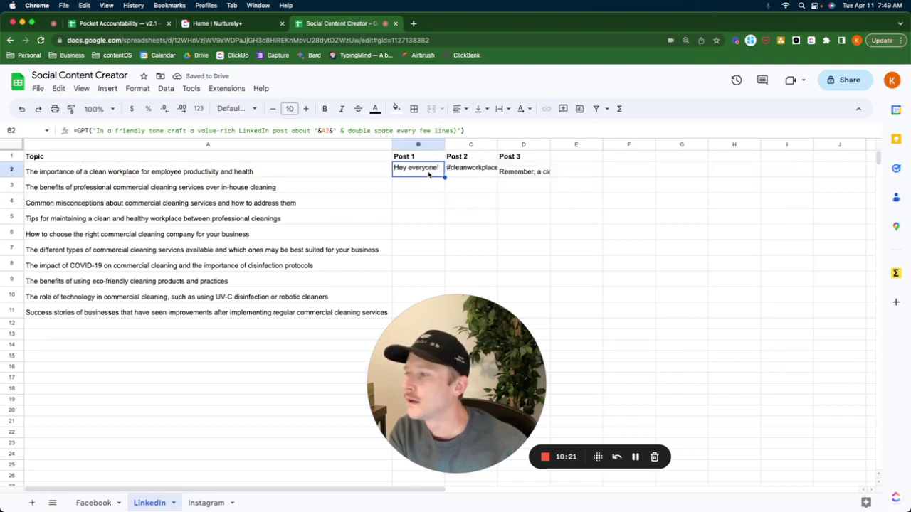
left_click(453, 132)
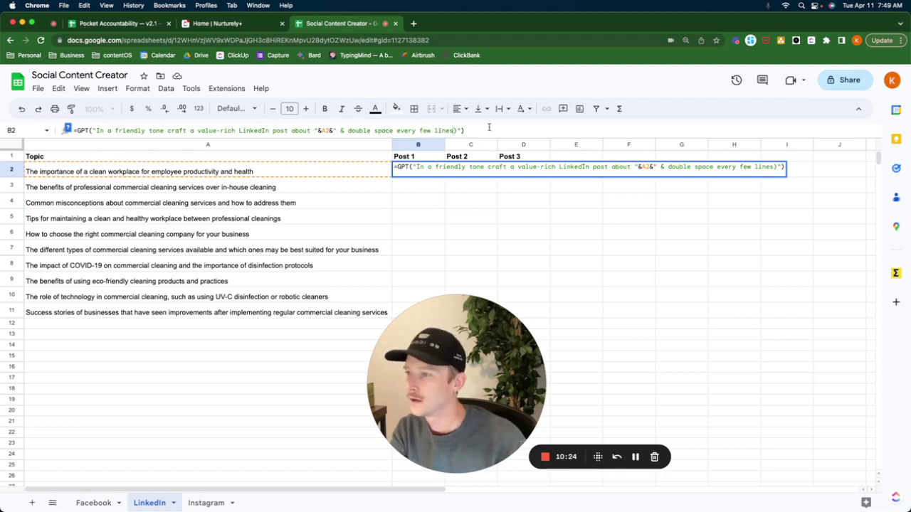
left_click(542, 263)
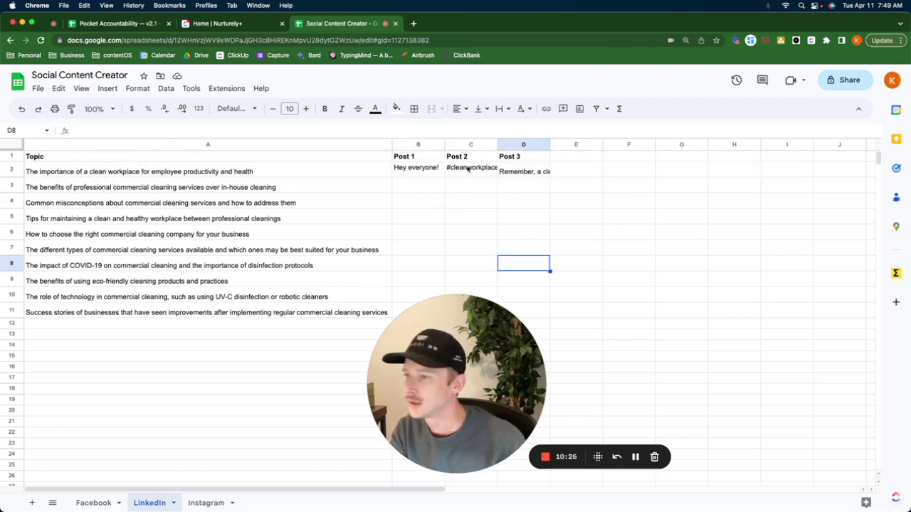
Step: Try appending 'without ever using hashtags' to the Post 1 prompt, then remove it
left_click(407, 172)
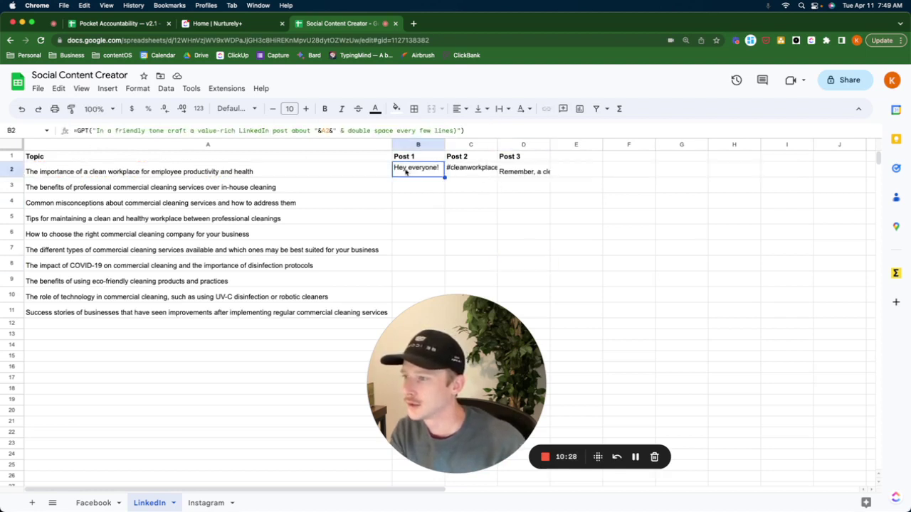
left_click(454, 130)
type("without ever u")
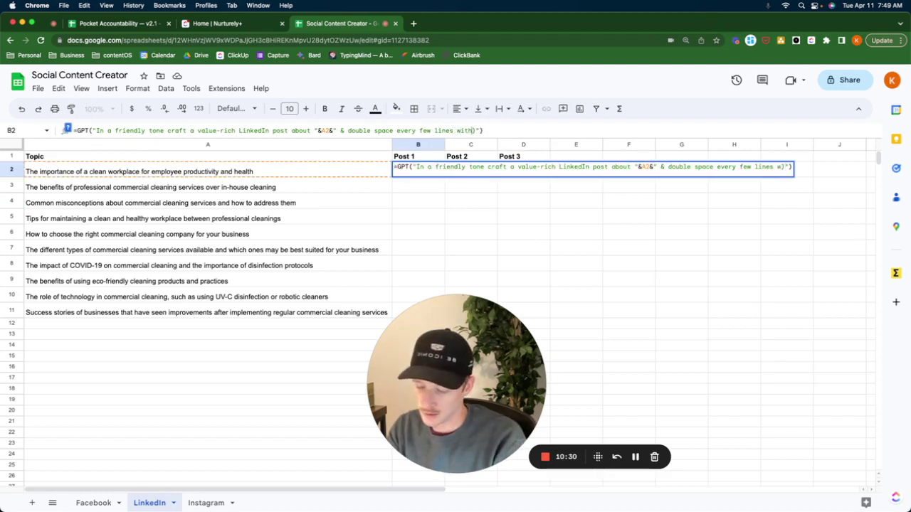
type("sing hashtag")
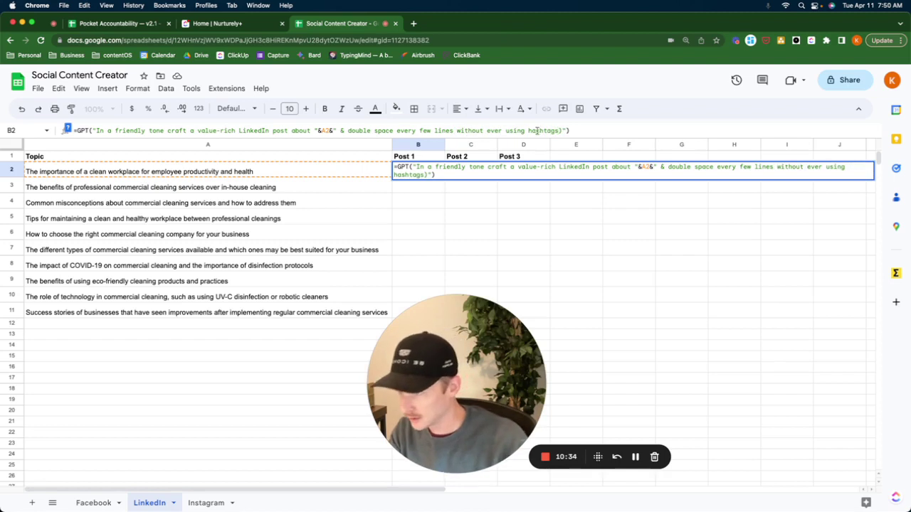
type("s")
left_click_drag(560, 130, 459, 130)
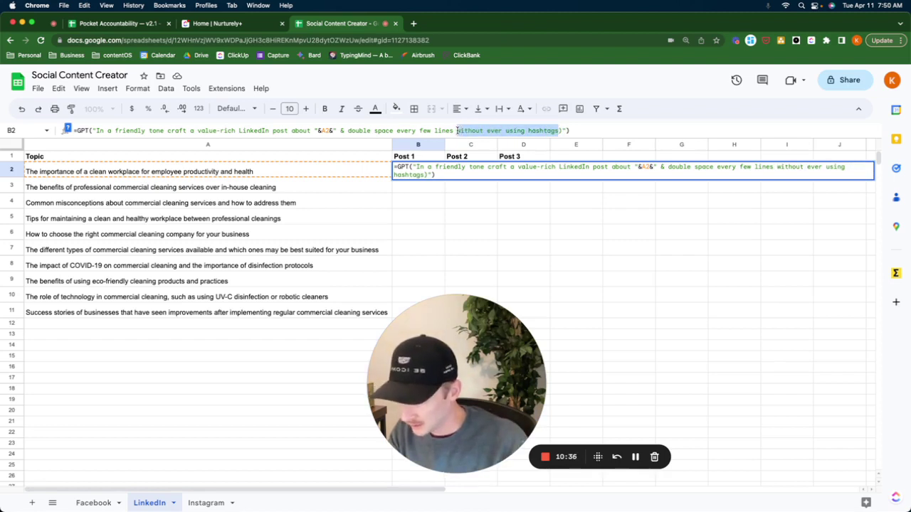
key("BackSpace")
key("Return")
Step: Recommit the Post 2 formula in C2 so Post 2 regenerates
left_click(470, 168)
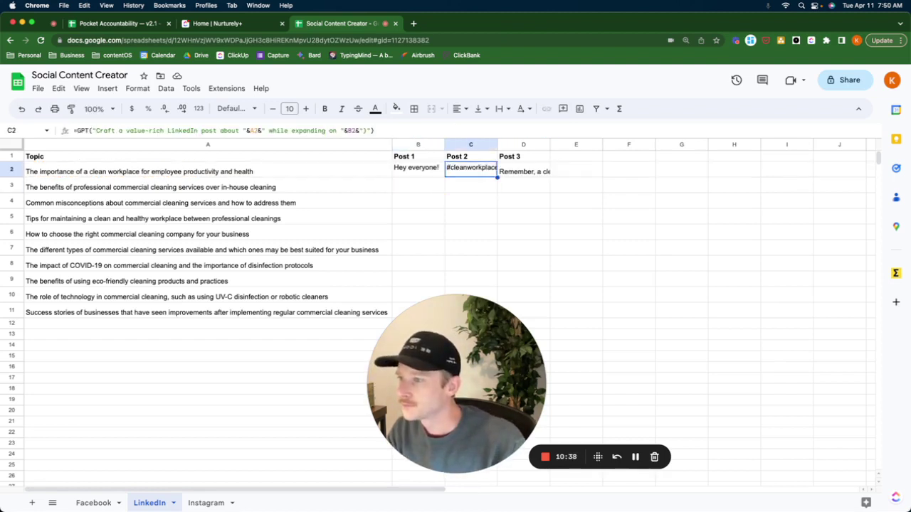
left_click(366, 131)
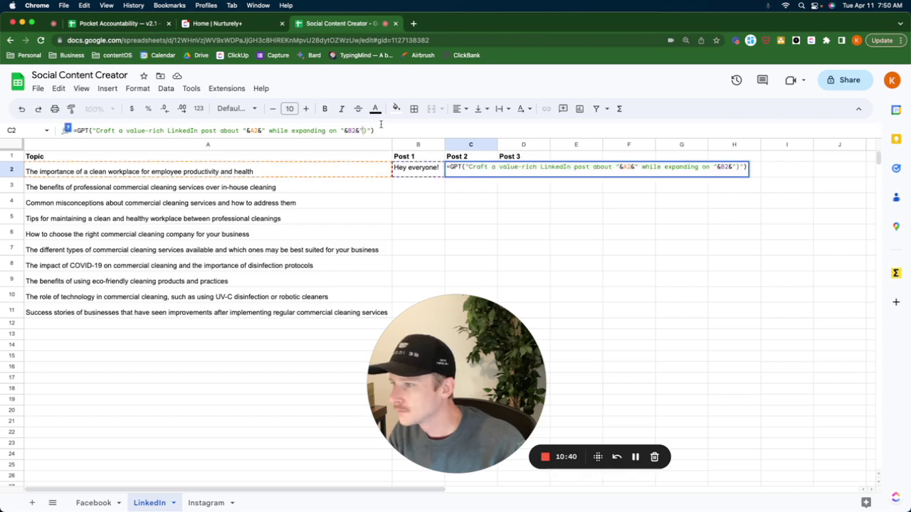
key("Return")
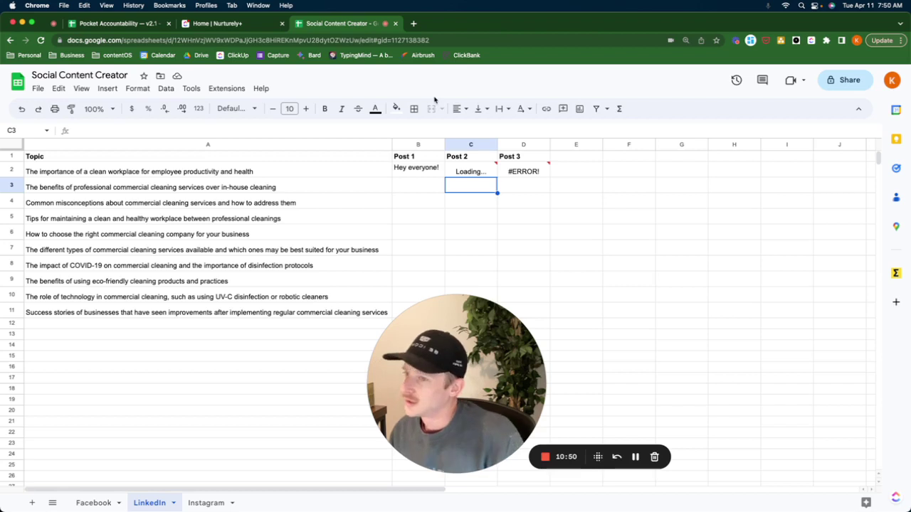
Step: Paste copies of Post 2 into F4 and Post 3 into E5 to read them
left_click(474, 176)
key("super+c")
double_click(612, 202)
key("super+v")
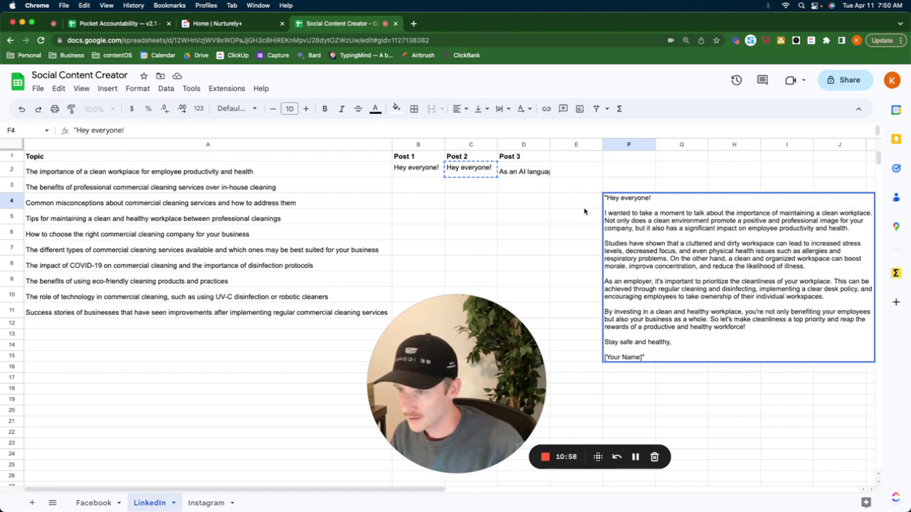
left_click(583, 208)
left_click(525, 173)
key("super+c")
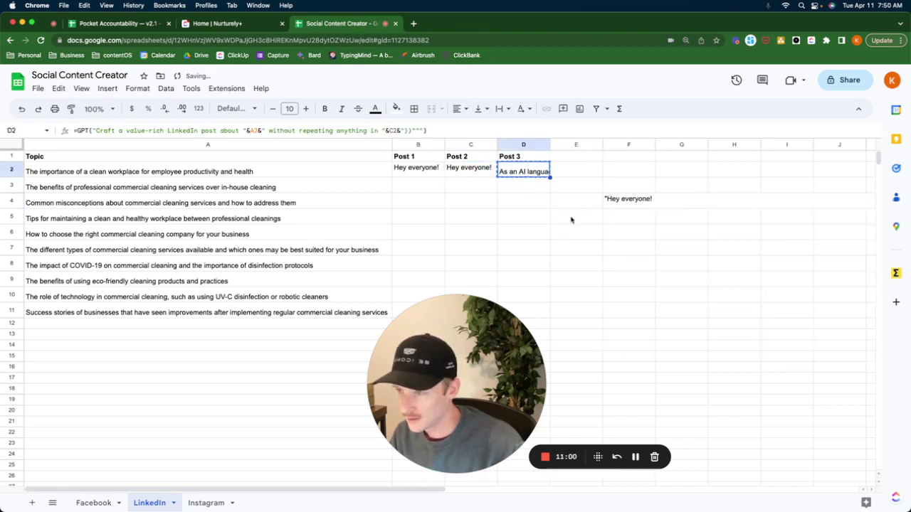
double_click(571, 220)
key("super+v")
key("Return")
left_click(577, 218)
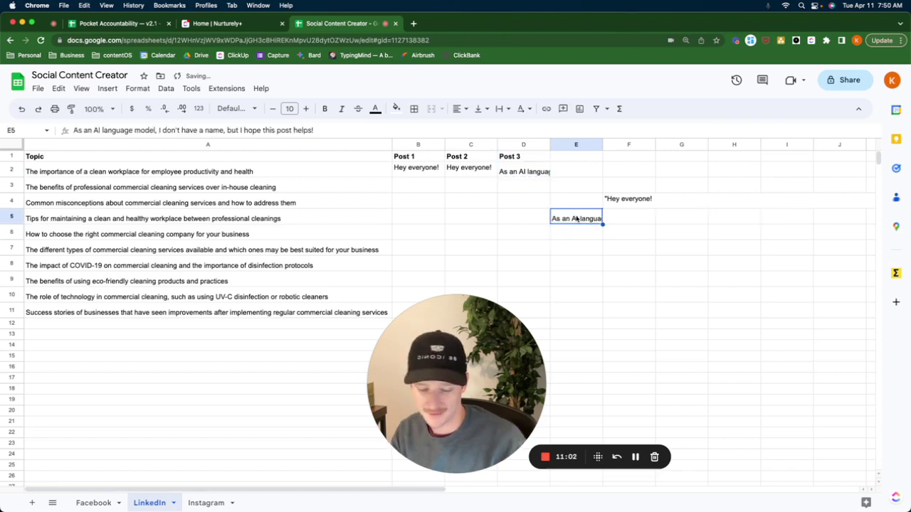
Step: Clear the E5 and F4 scratch copies and move back to B2
key("Delete")
key("Right")
key("Up")
key("BackSpace")
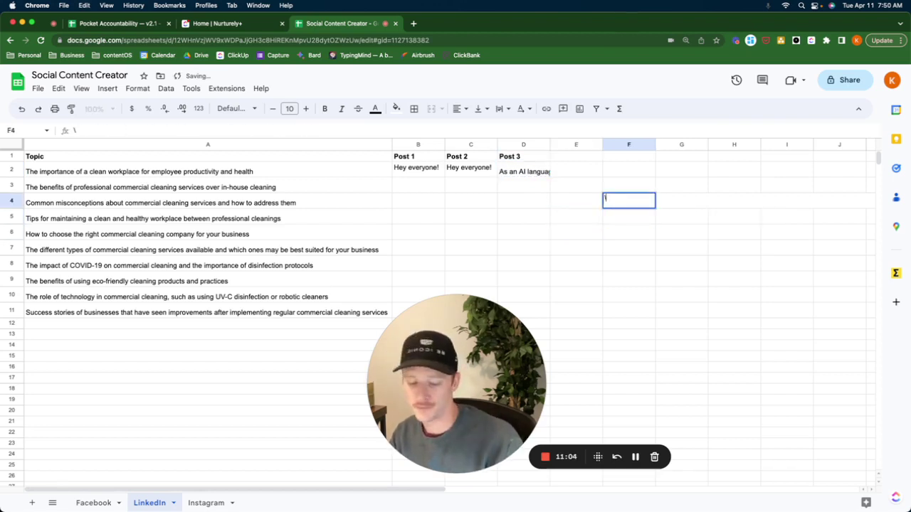
key("Return")
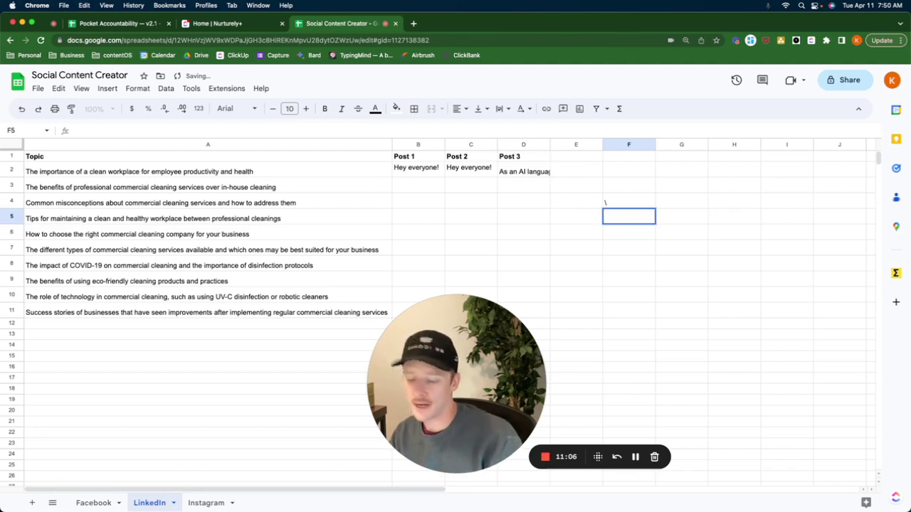
key("Return")
key("Up")
key("Up")
key("Delete")
key("Up")
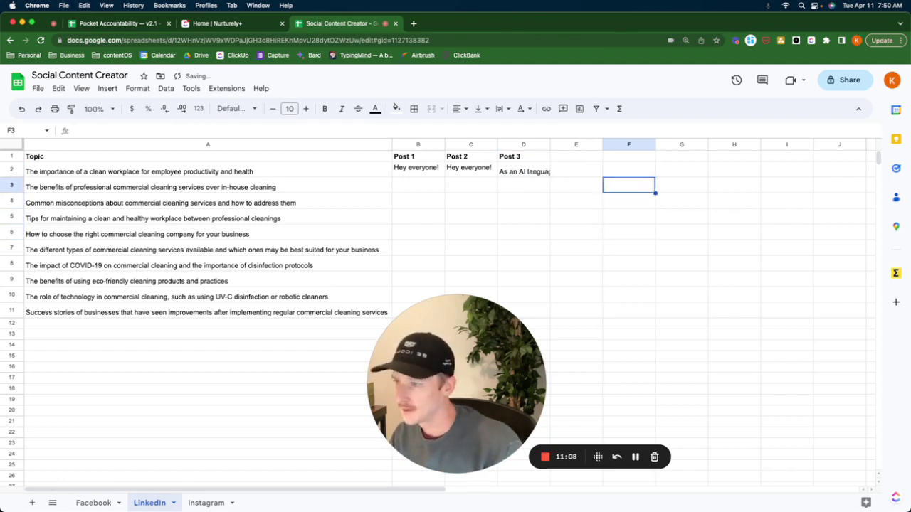
key("Left")
key("Left")
key("Left")
key("Up")
key("Left")
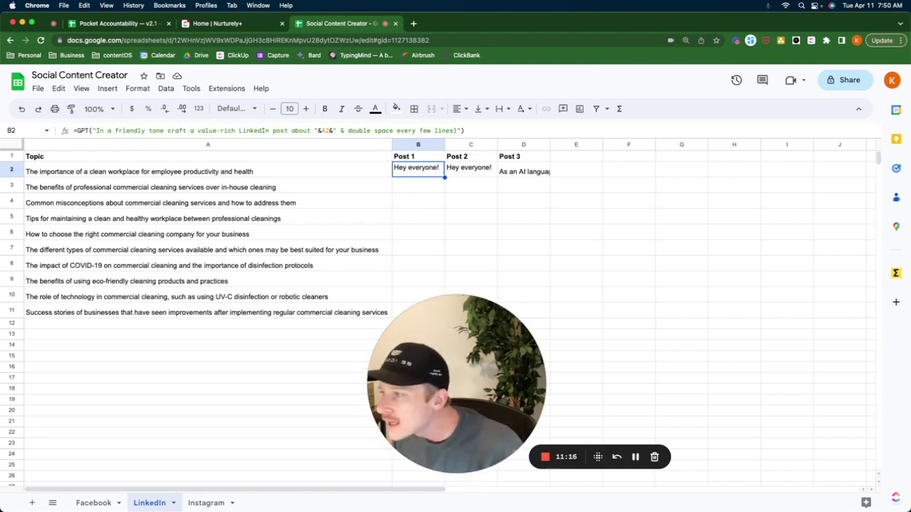
Step: Review the topic in A2 and the GPT formulas in B2, C2 and D2
left_click(208, 172)
left_click(417, 168)
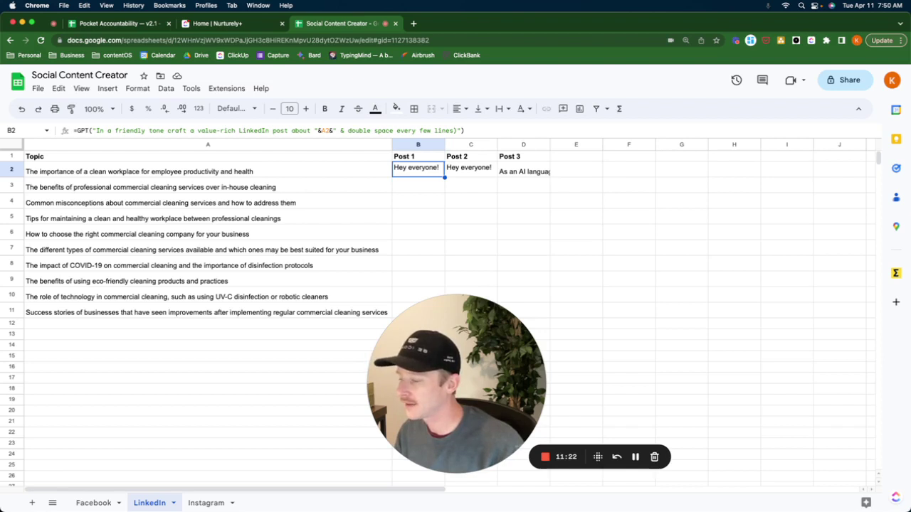
left_click(470, 168)
left_click(523, 172)
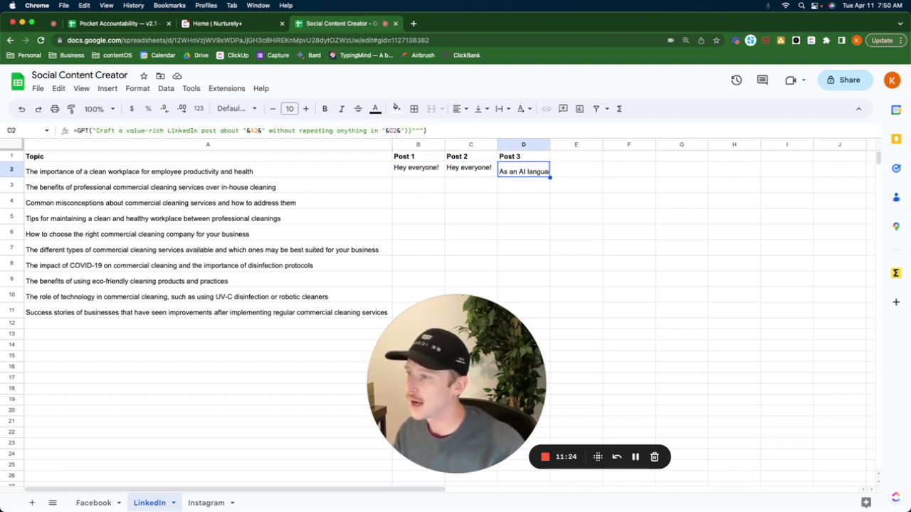
left_click(471, 168)
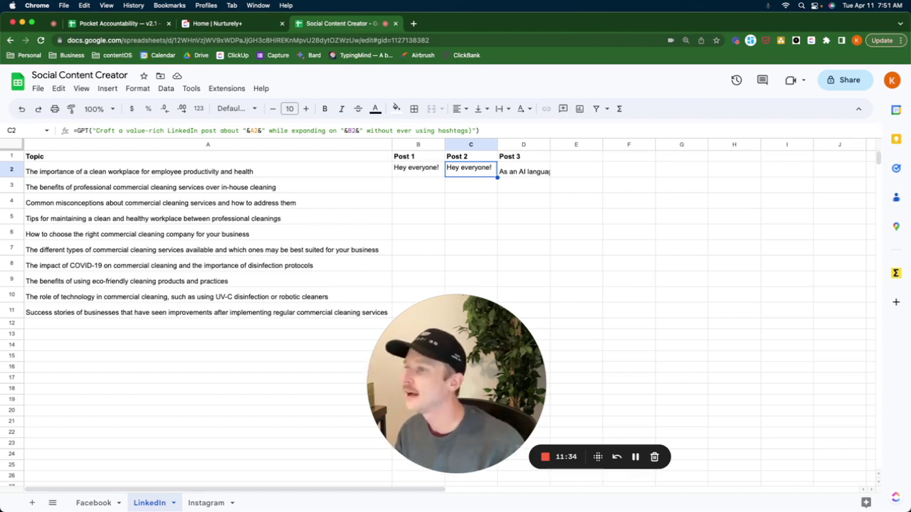
left_click(418, 168)
left_click(471, 168)
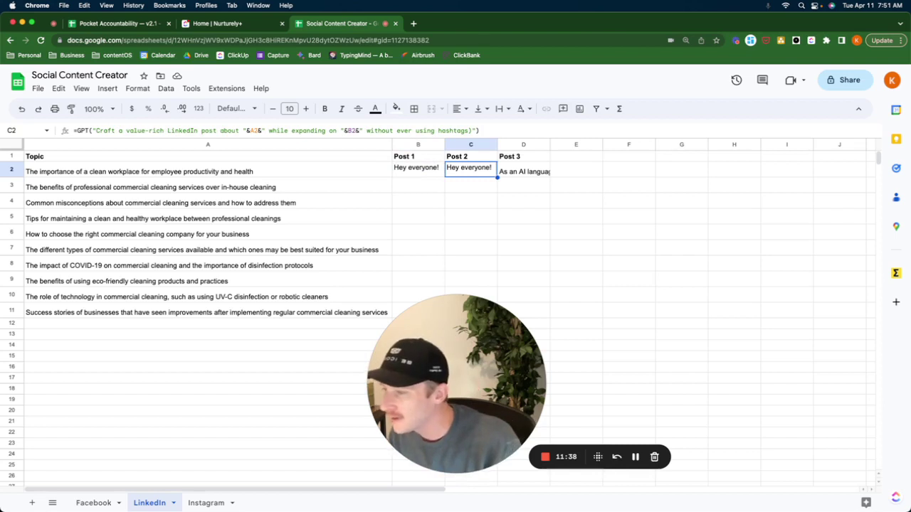
left_click(523, 172)
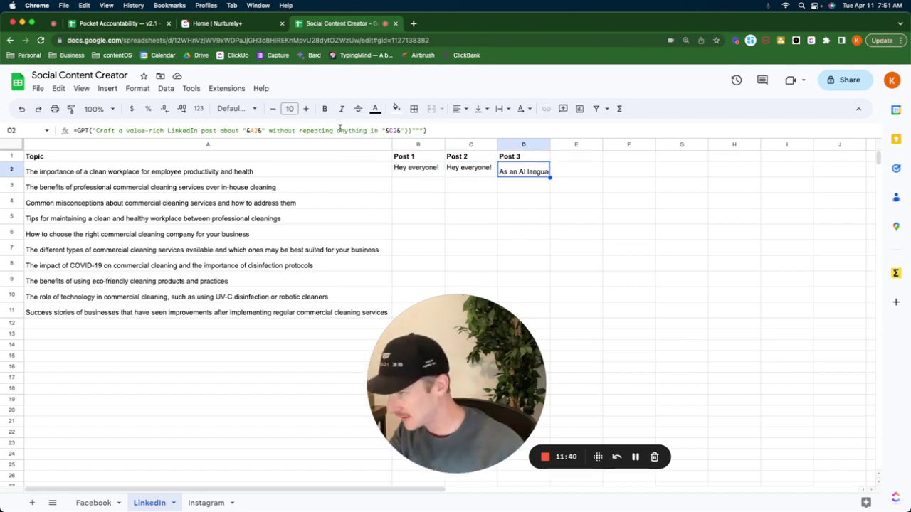
Step: Copy the generated Post 3 text from D2 with E4 as the paste target
left_click_drag(302, 130, 396, 131)
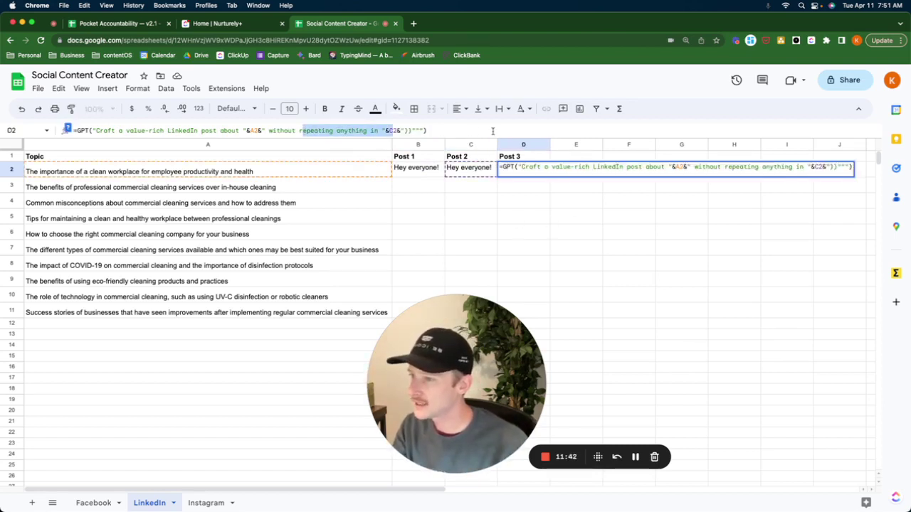
left_click(530, 217)
left_click(516, 172)
key("ctrl+c")
left_click(594, 203)
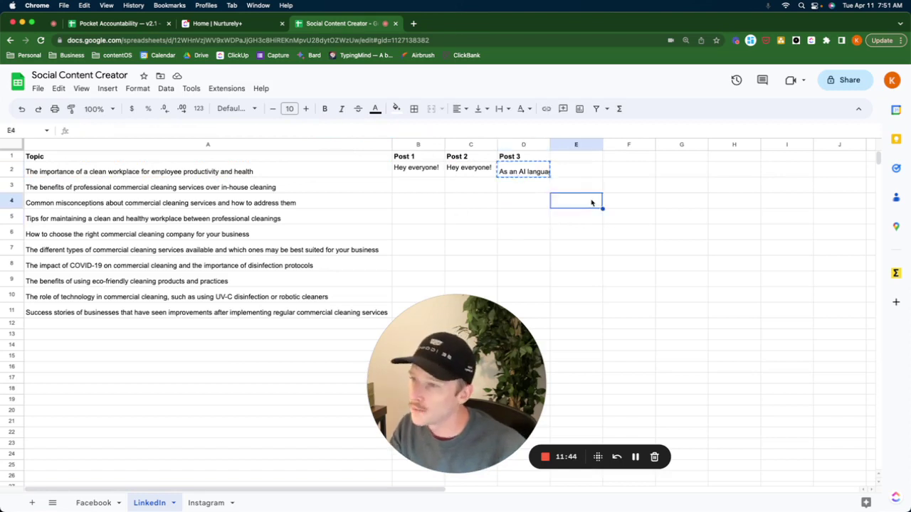
key("ctrl+shift+v")
left_click(513, 192)
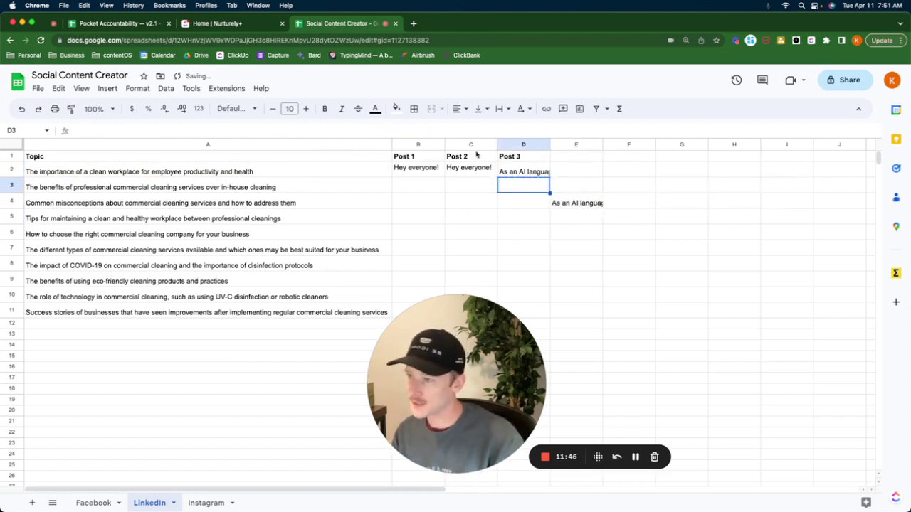
left_click(479, 173)
key("ctrl+c")
left_click(644, 204)
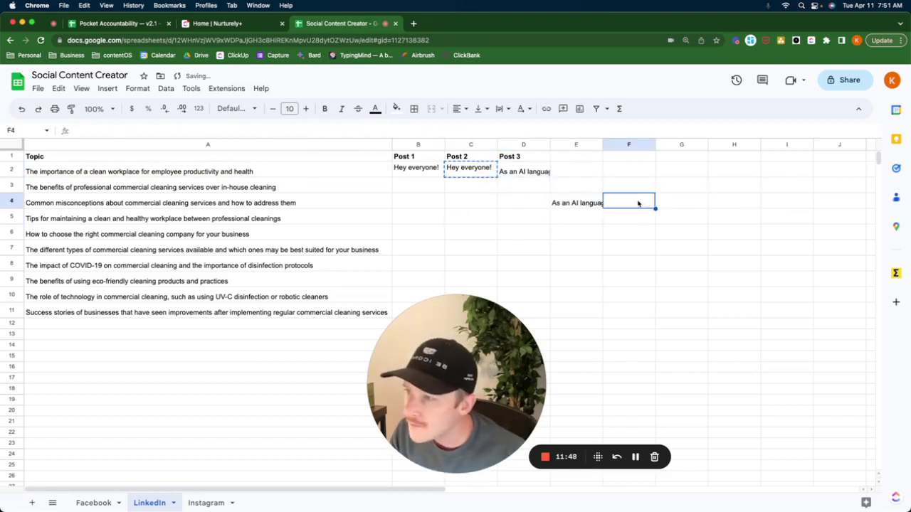
key("ctrl+shift+v")
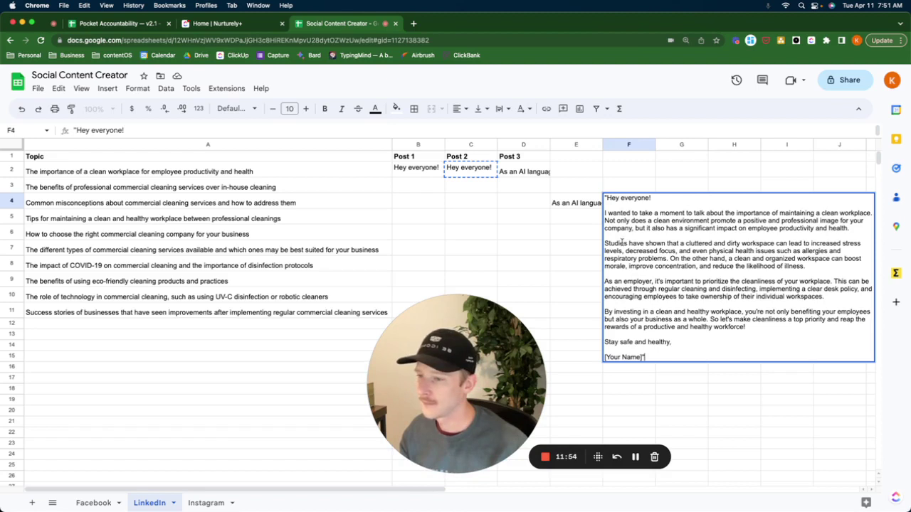
left_click(584, 263)
left_click(588, 205)
key("Delete")
key("Right")
key("Delete")
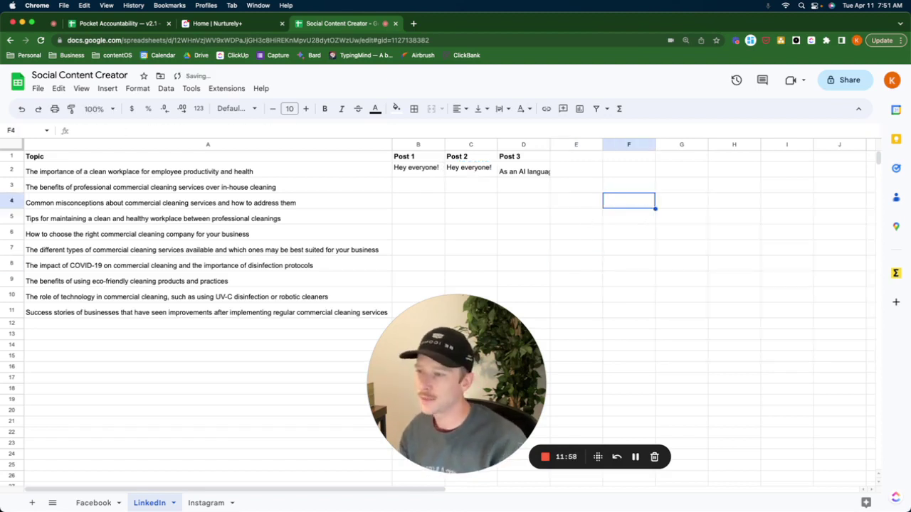
key("Left")
key("Up")
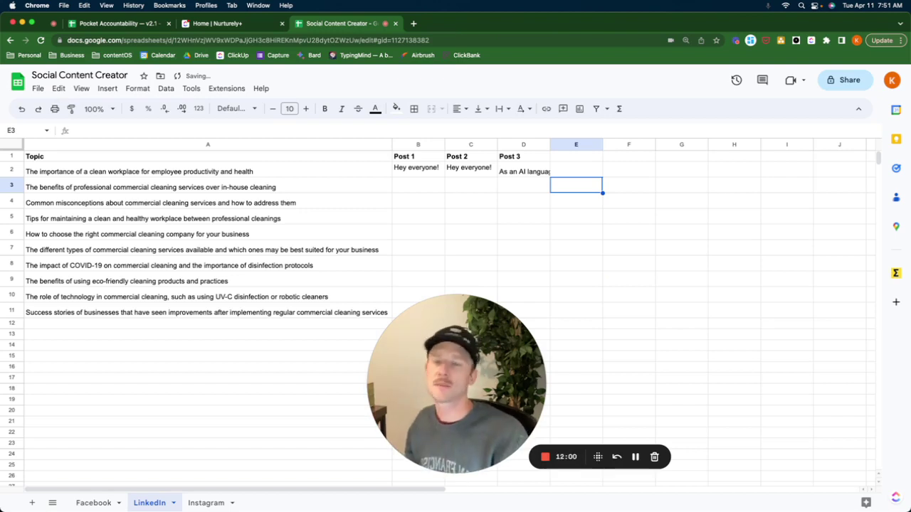
left_click(523, 185)
Step: Empty the Post 2 and Post 3 cells C2 and D2
left_click(523, 172)
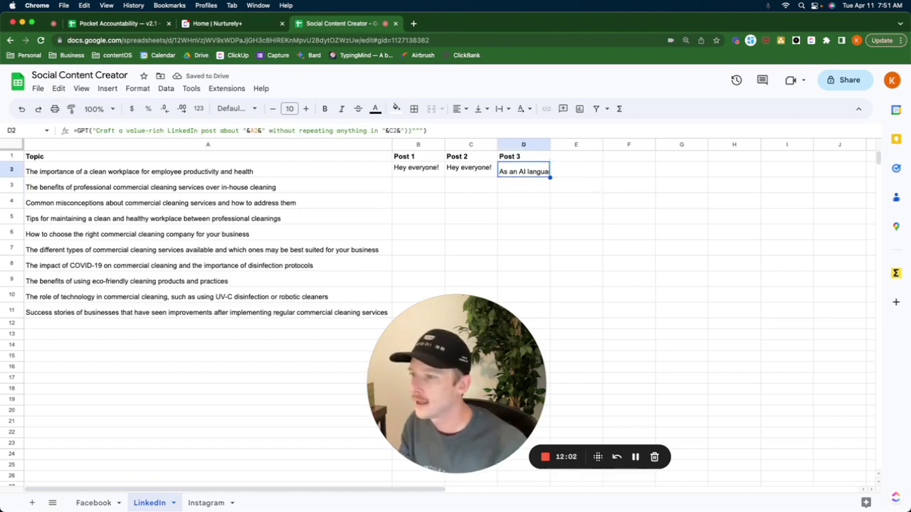
key("ctrl+v")
key("Left")
key("ctrl+v")
key("Left")
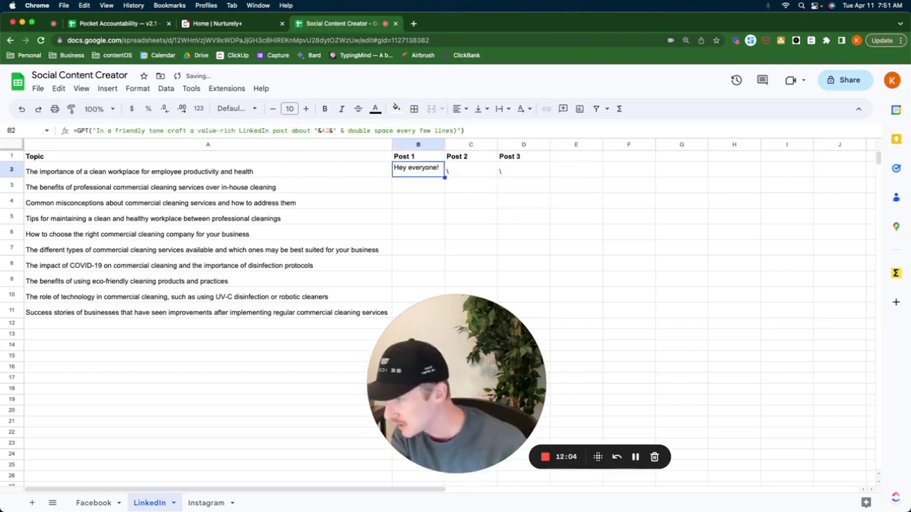
key("Right")
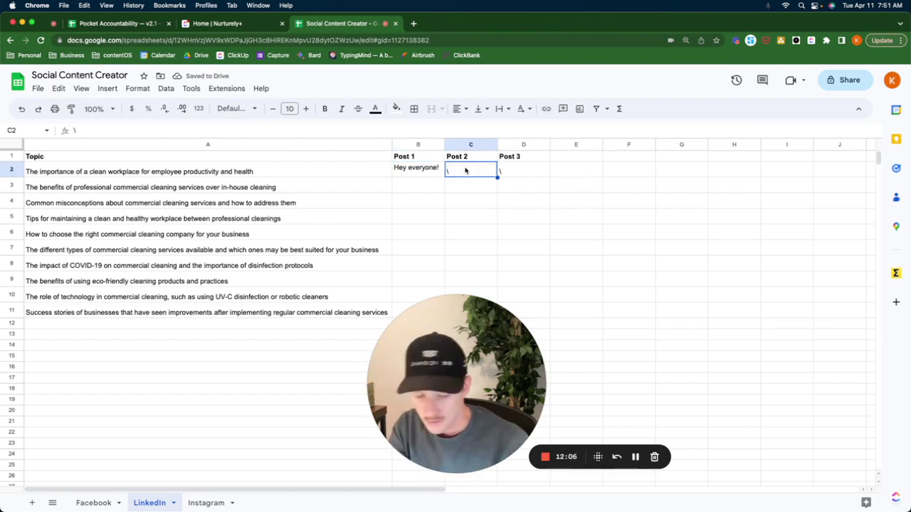
key("Right")
key("Left")
key("Left")
Step: Test-paste B2's post text into F4, then delete it
key("super+c")
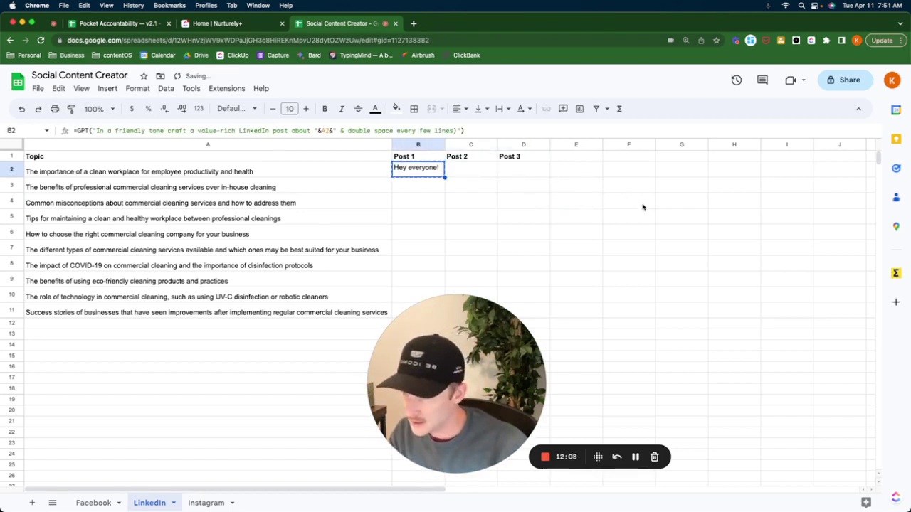
double_click(642, 205)
key("super+v")
left_click(549, 213)
left_click(435, 173)
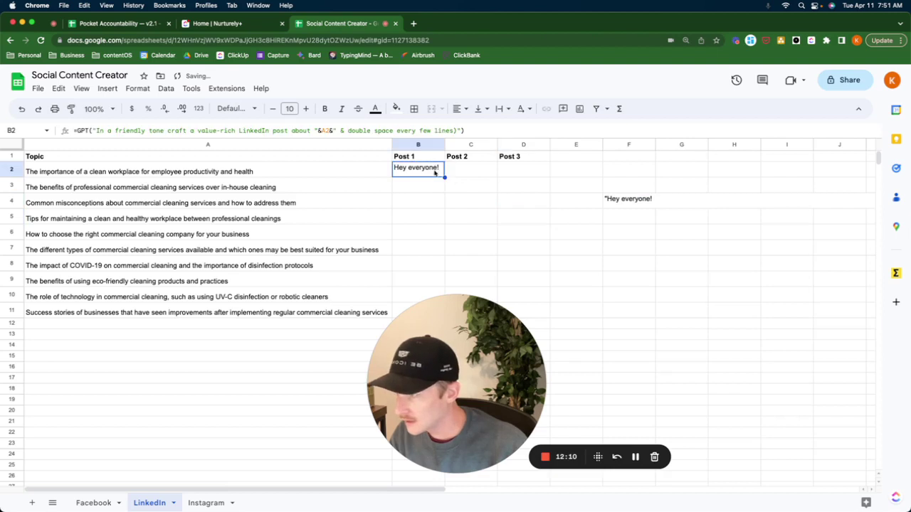
left_click(643, 199)
key("Delete")
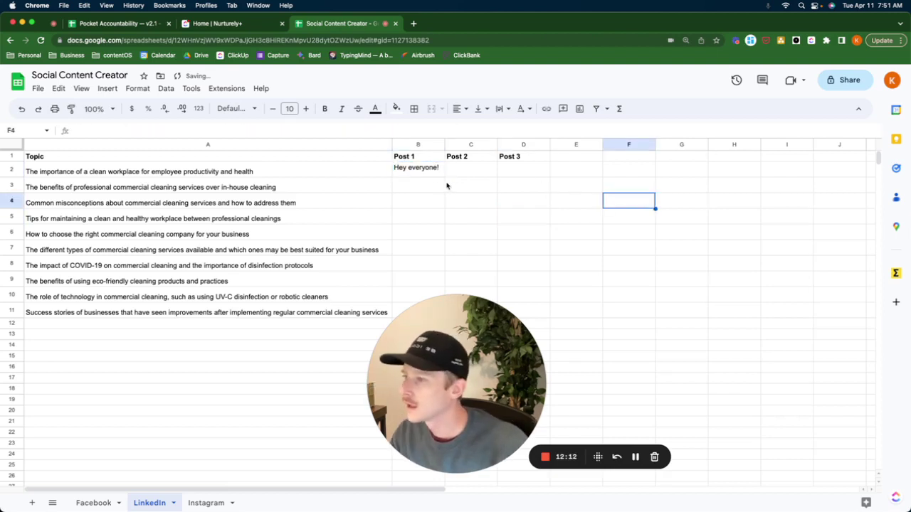
Step: Re-enter B2's Post 1 GPT formula, removing a stray B4 reference, so it regenerates
left_click(419, 168)
left_click(126, 130)
left_click_drag(94, 130, 318, 130)
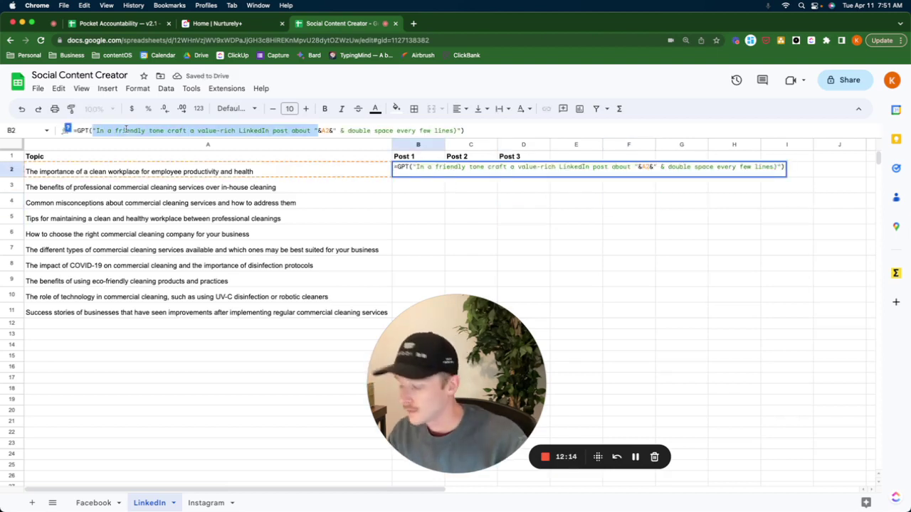
left_click(447, 203)
left_click(440, 199)
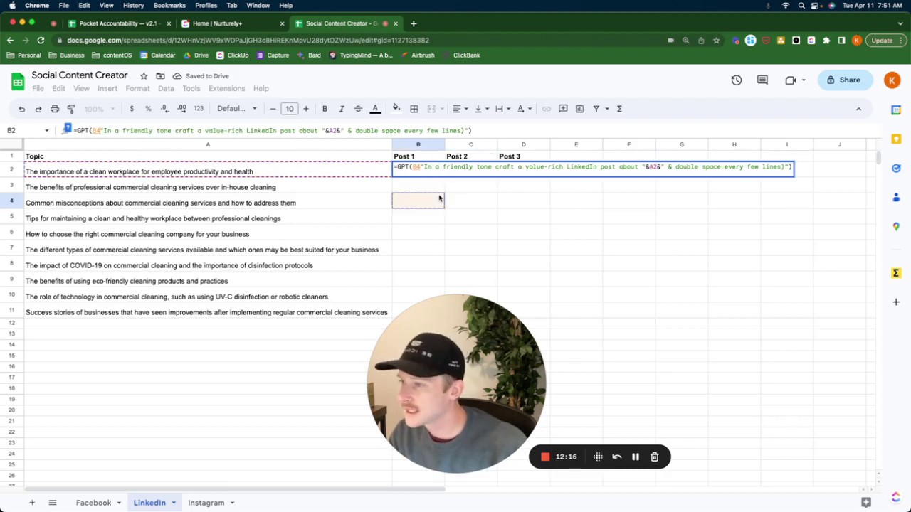
key("BackSpace")
key("BackSpace")
key("Return")
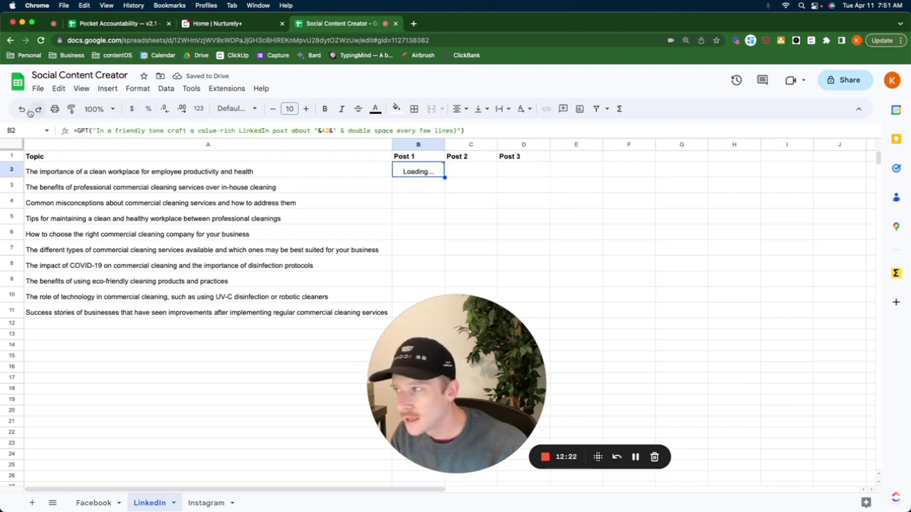
left_click(478, 130)
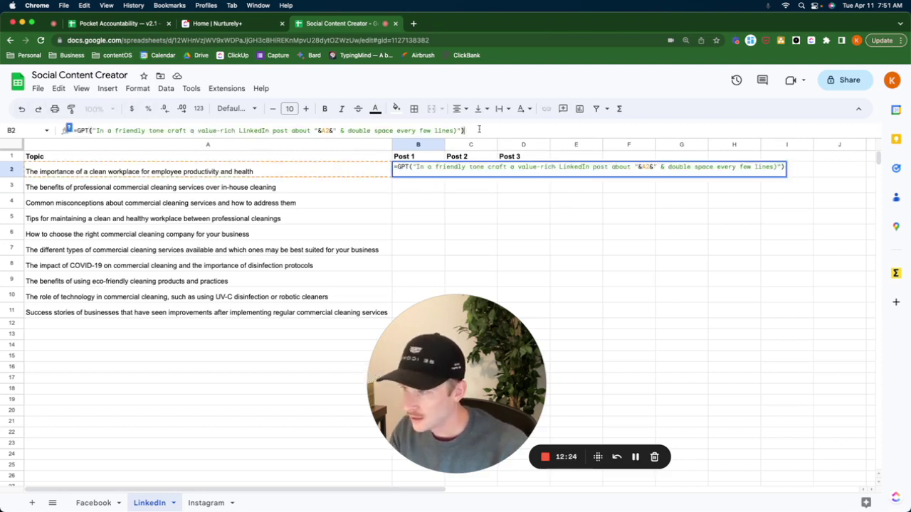
Step: Copy B2's friendly-tone Post 1 formula into C2
key("super+a")
left_click(562, 213)
left_click(470, 172)
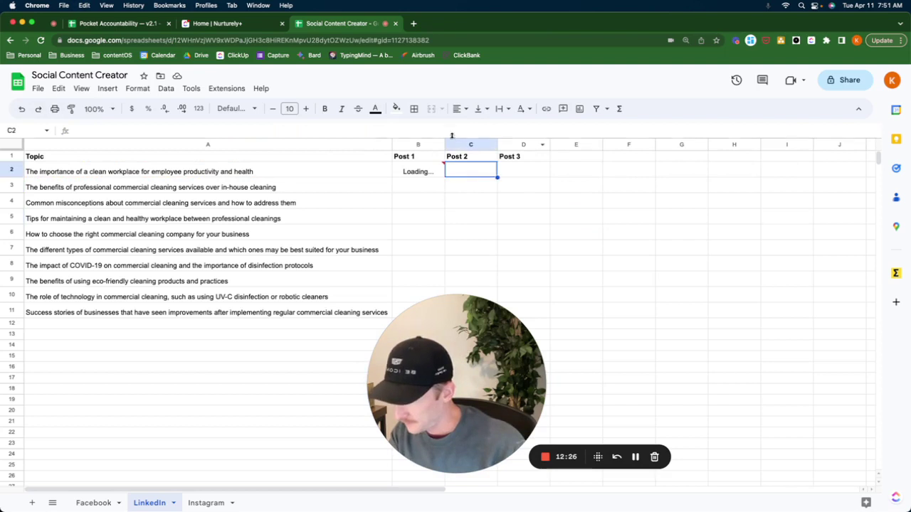
left_click(450, 131)
key("super+v")
Step: Paste the formula into D2, add a C2 reference, and change 'friendly' to 'professional'
left_click(519, 205)
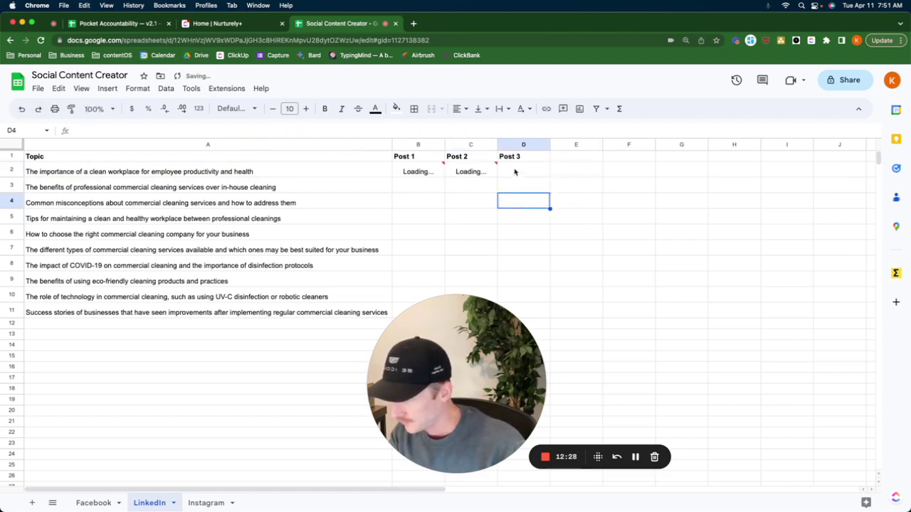
left_click(518, 173)
left_click(438, 129)
key("super+v")
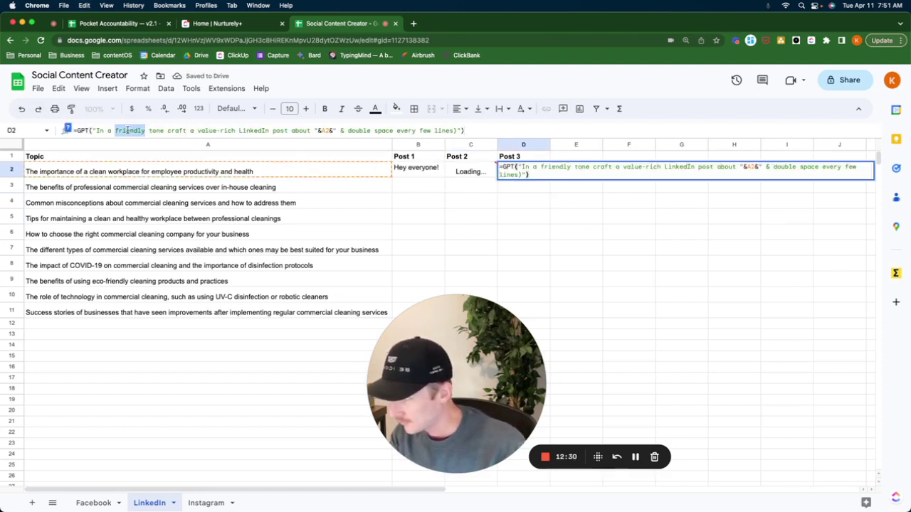
left_click(440, 237)
left_click(469, 173)
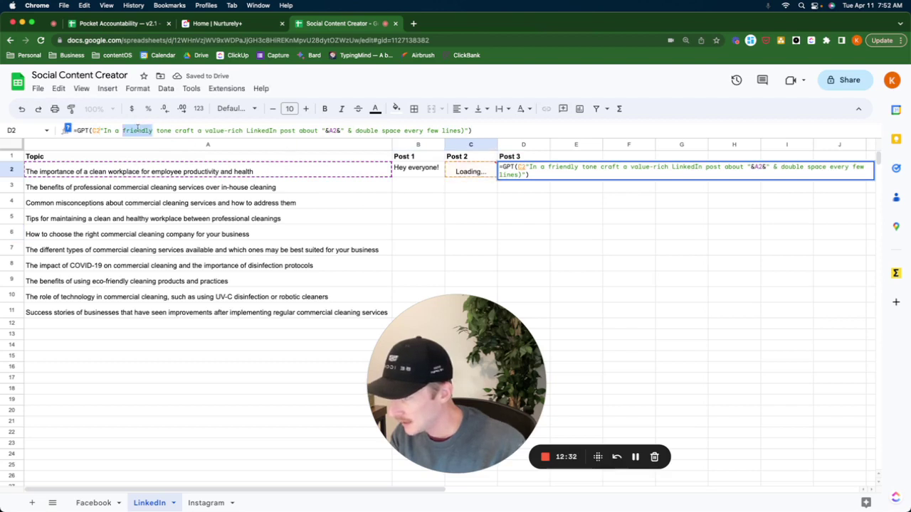
left_click(145, 131)
left_click_drag(151, 130, 122, 133)
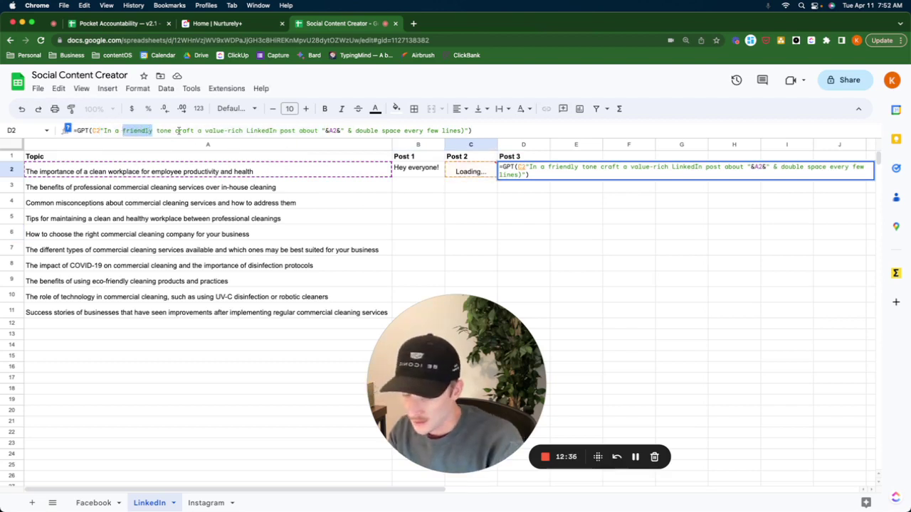
type("professional")
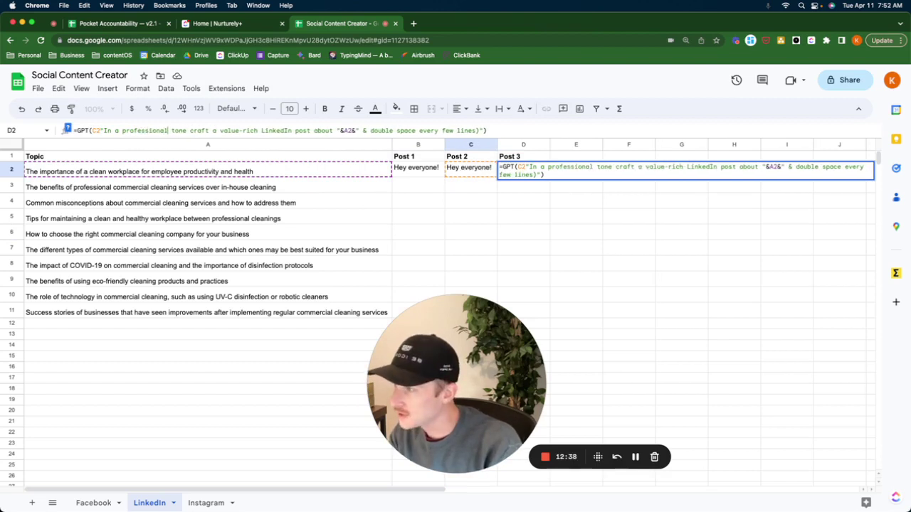
key("Return")
Step: Select the word 'friendly' in C2's prompt
left_click(524, 171)
key("Left")
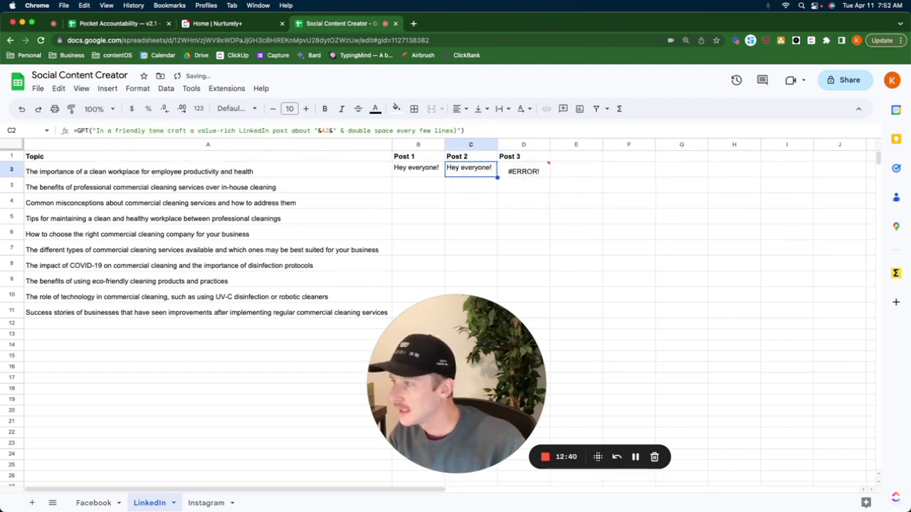
left_click_drag(144, 130, 116, 131)
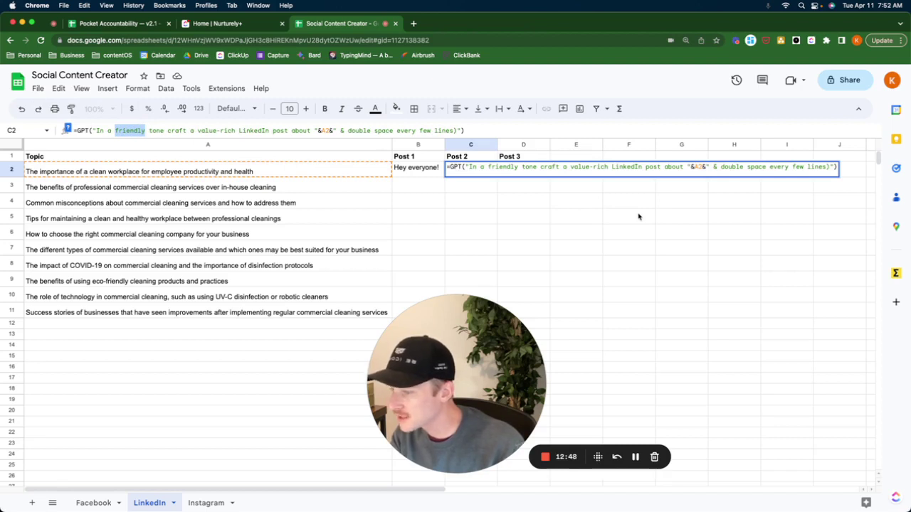
Step: Replace 'friendly' with 'enthusiastic' in C2's prompt and recommit it
type("enthusias")
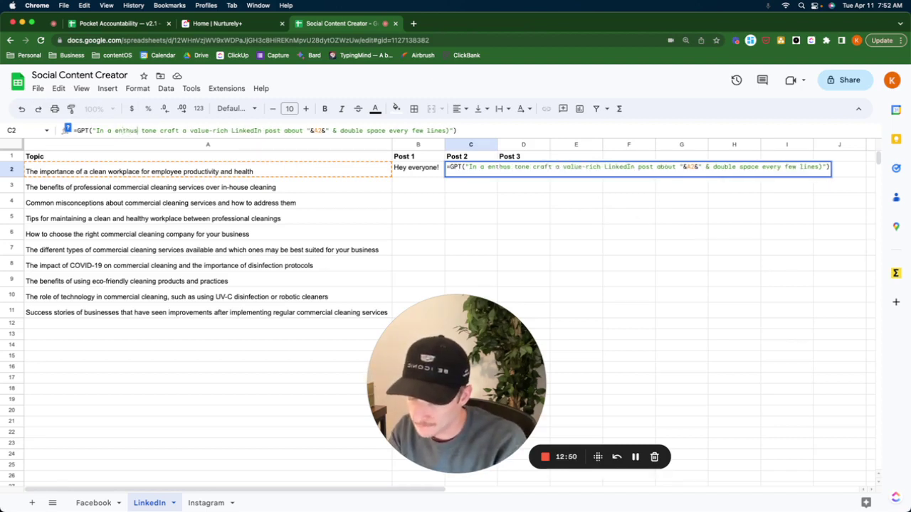
type("tic")
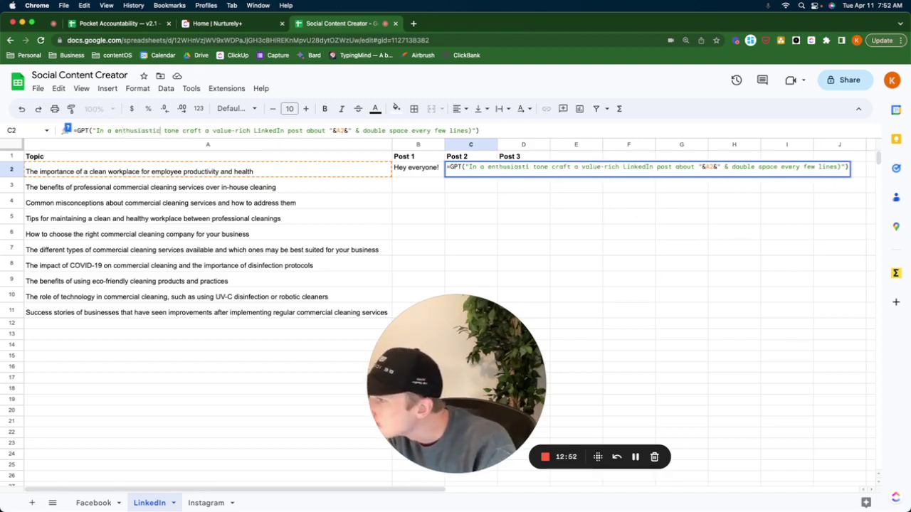
key("Return")
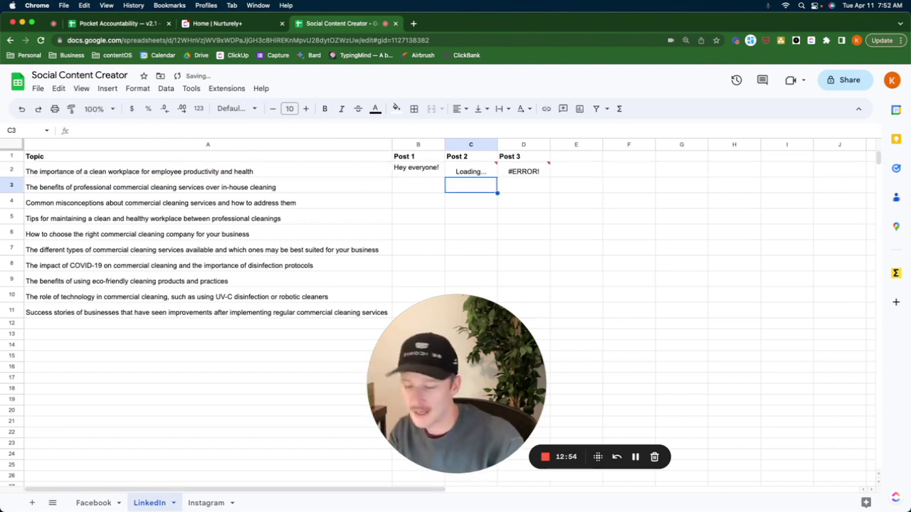
key("Up")
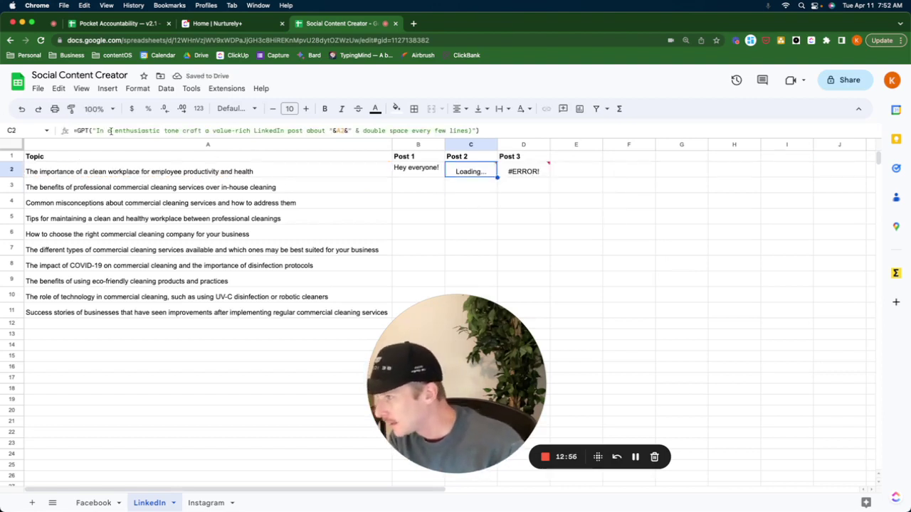
left_click(109, 130)
key("Return")
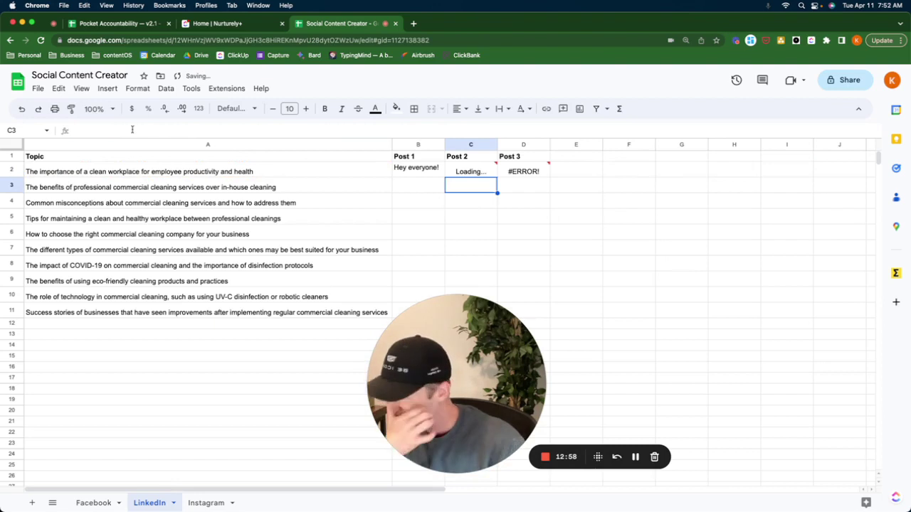
Step: Remove the stray C2 reference from D2's formula so both posts reload
left_click(525, 172)
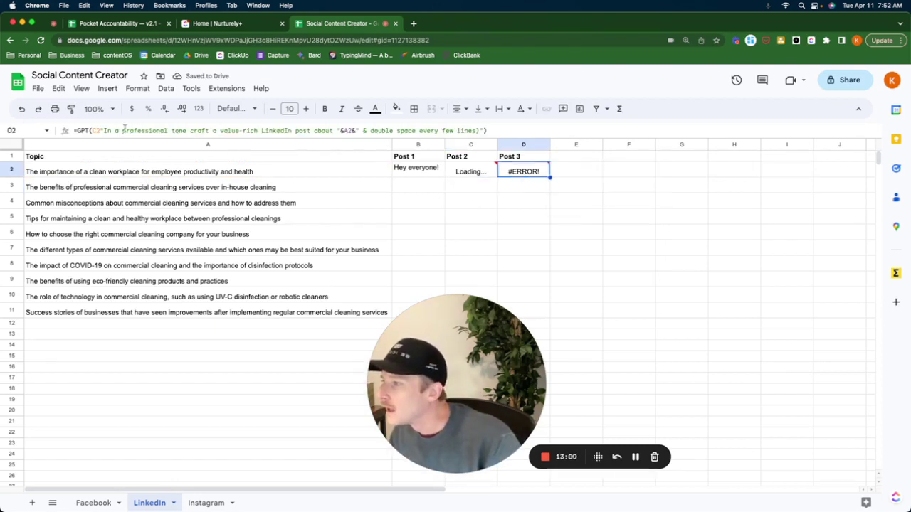
left_click(101, 130)
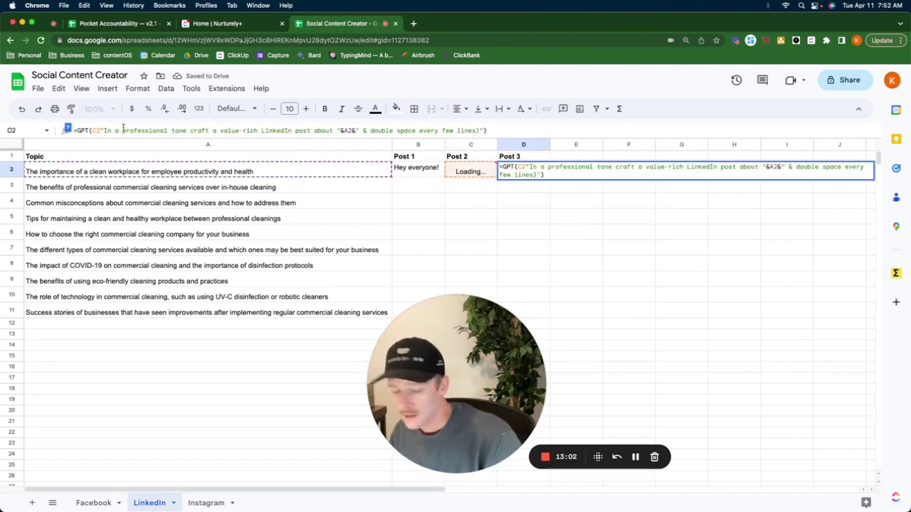
key("BackSpace")
key("BackSpace")
key("Return")
key("Up")
key("Left")
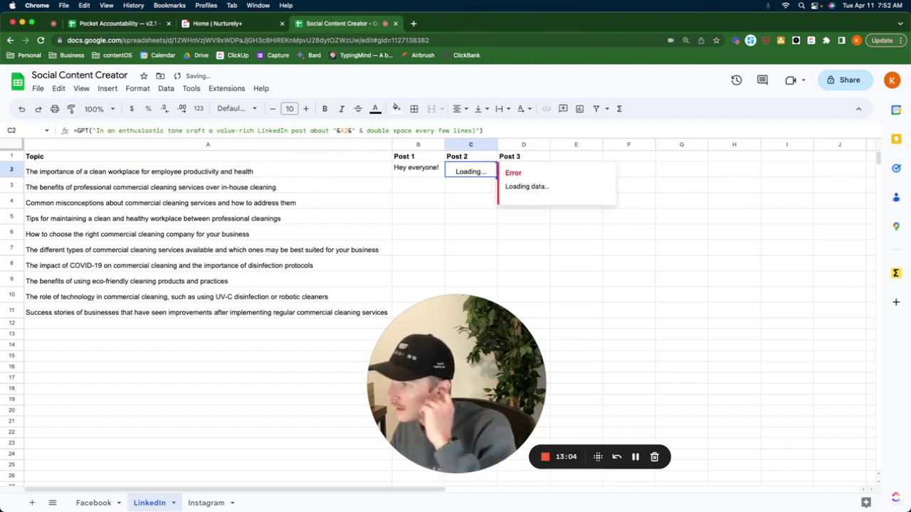
left_click(523, 171)
left_click(471, 171)
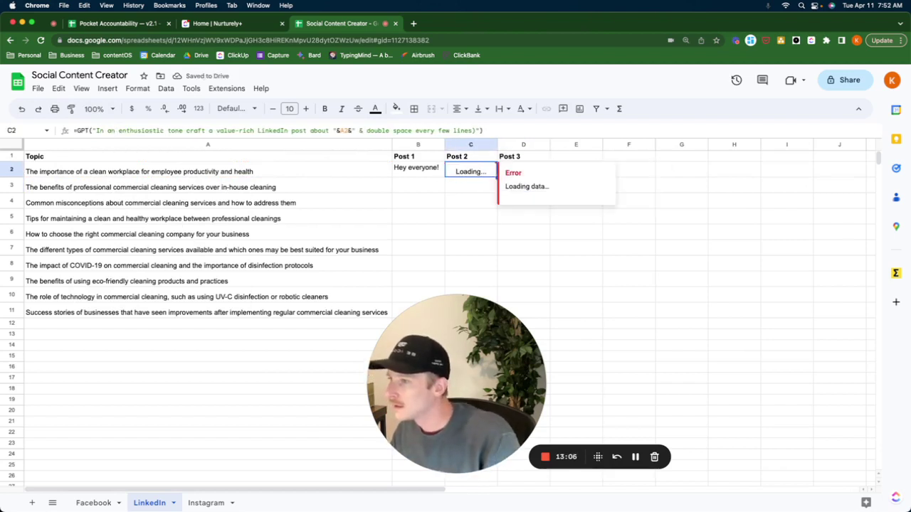
key("Down")
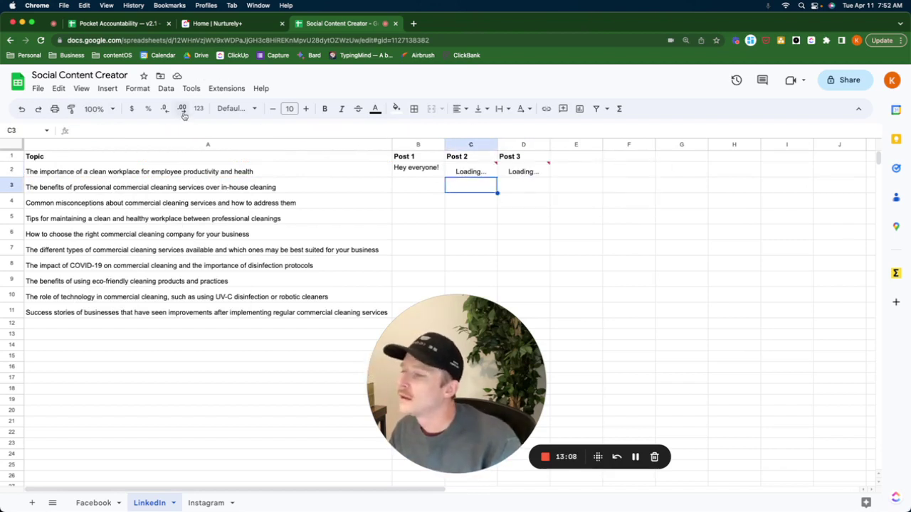
left_click(667, 235)
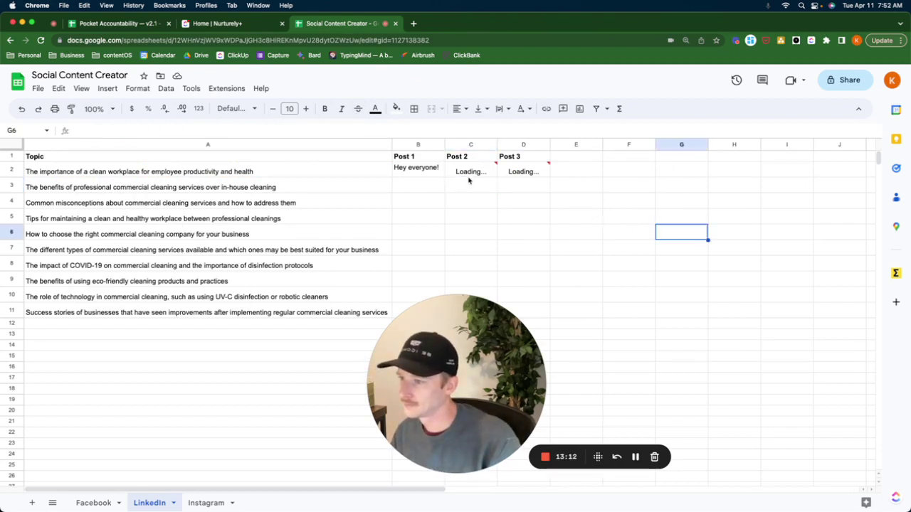
Step: Copy the three generated posts in B2:D2 and paste them into B13:D13
mouse_move(470, 178)
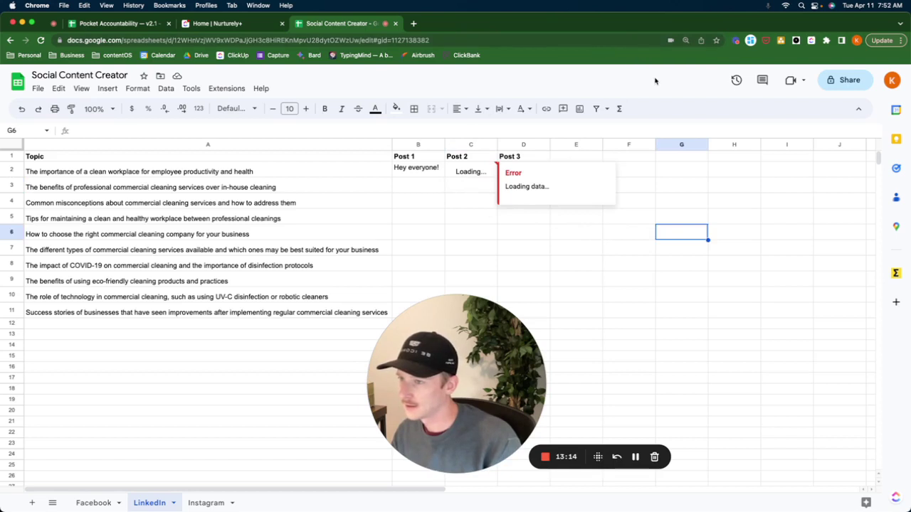
left_click(773, 189)
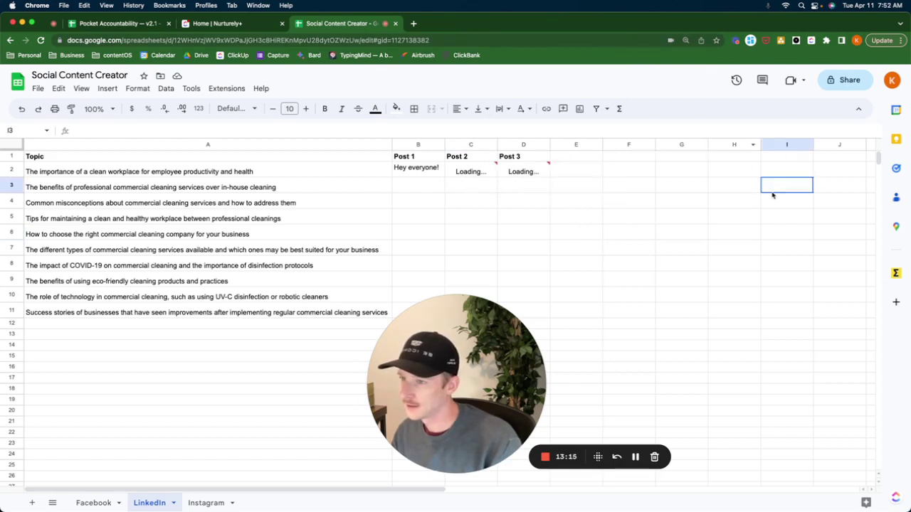
left_click(451, 170)
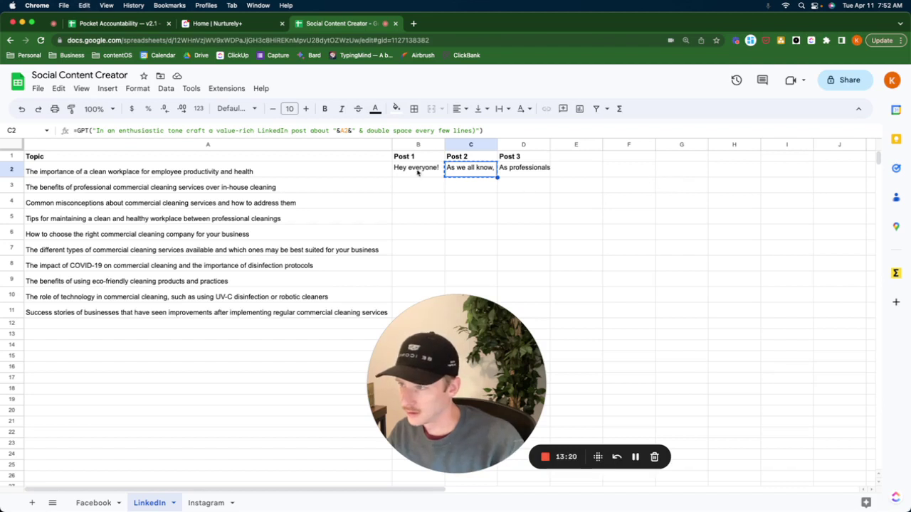
left_click(418, 172)
left_click(543, 172, "shift")
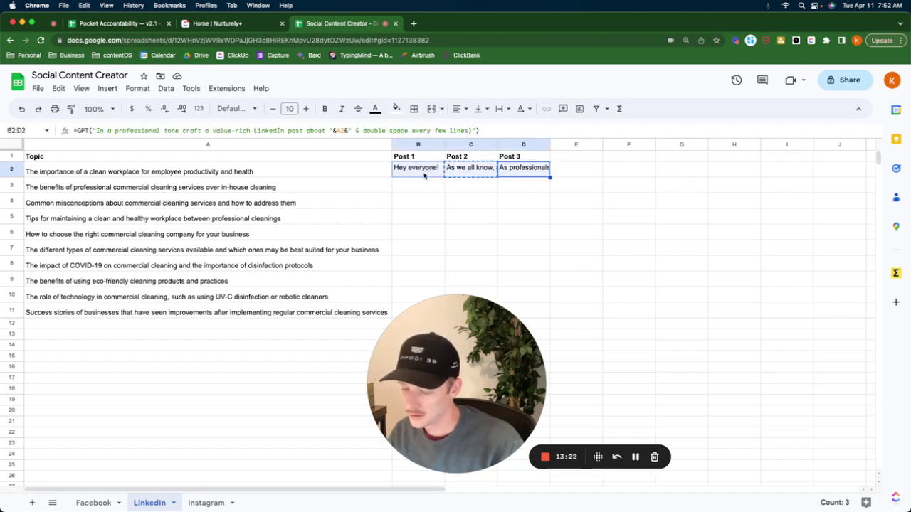
scroll(532, 211, "down", 2)
left_click(423, 264)
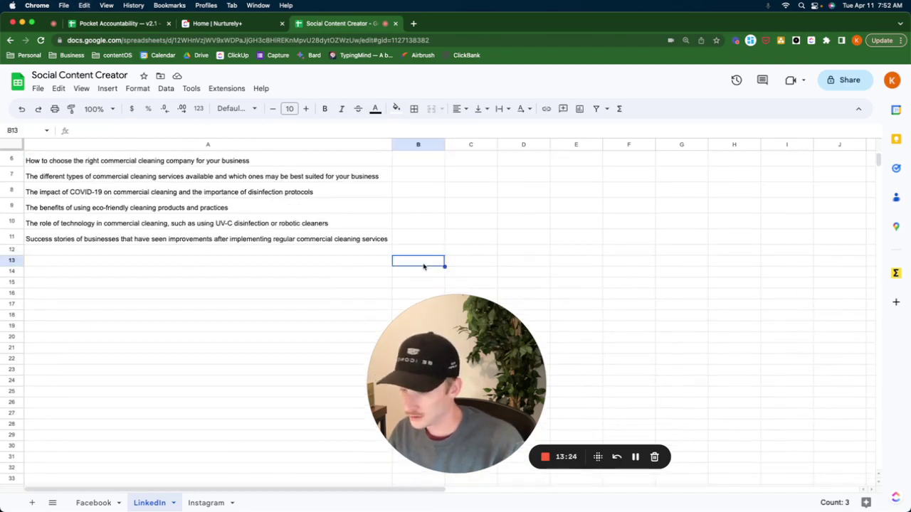
key("cmd+v")
Step: Read the full Post 1, Post 2 and Post 3 texts in B13, C13 and D13
scroll(427, 257, "down", 1)
scroll(428, 257, "down", 1)
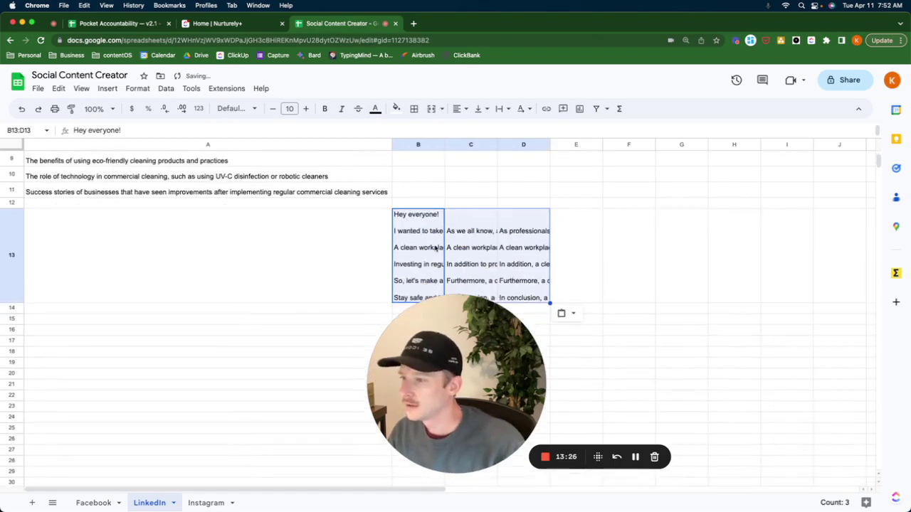
scroll(619, 241, "down", 3)
scroll(591, 215, "up", 1)
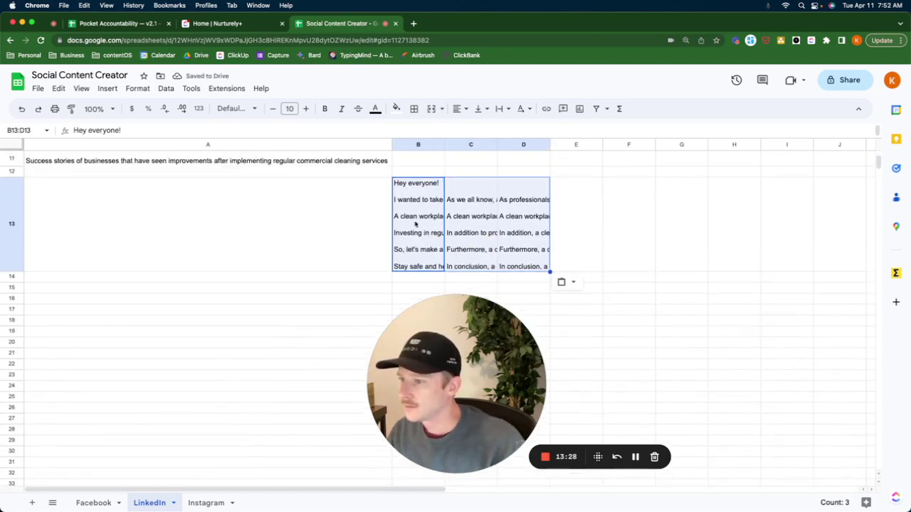
double_click(410, 221)
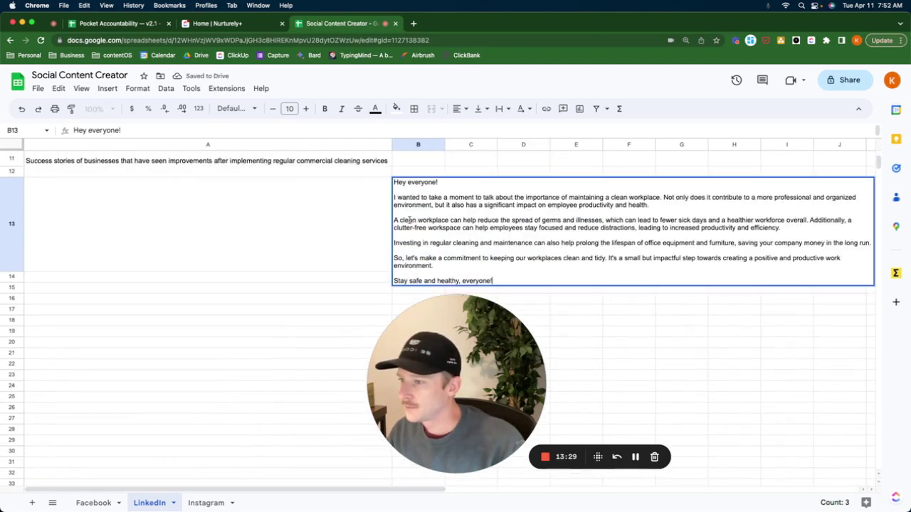
left_click(302, 279)
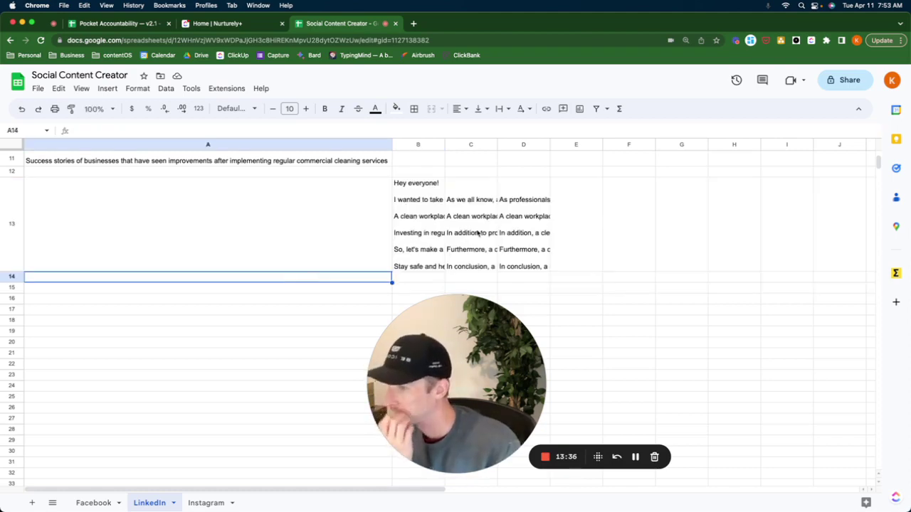
double_click(464, 235)
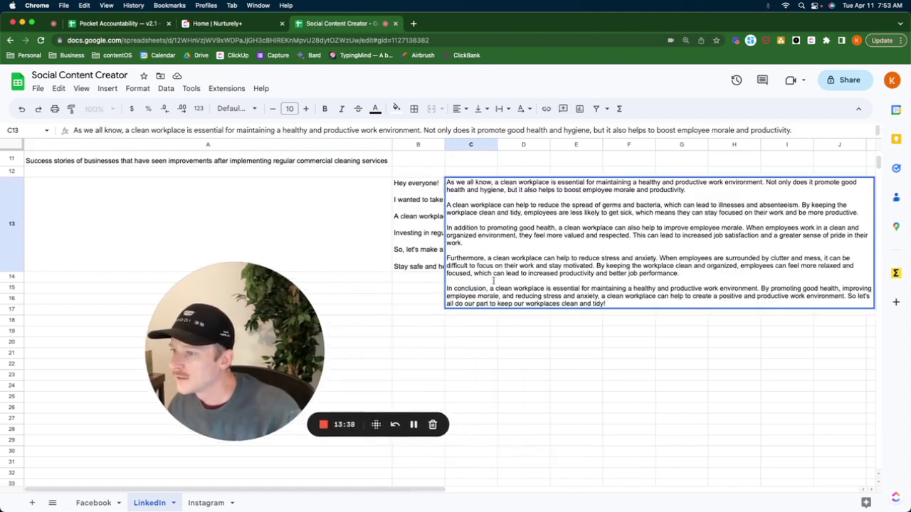
left_click(510, 319)
double_click(527, 256)
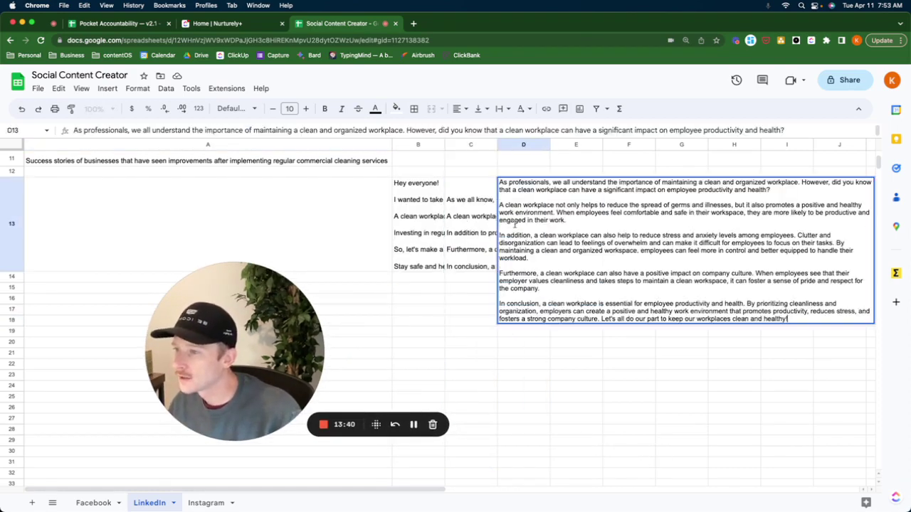
left_click(480, 239)
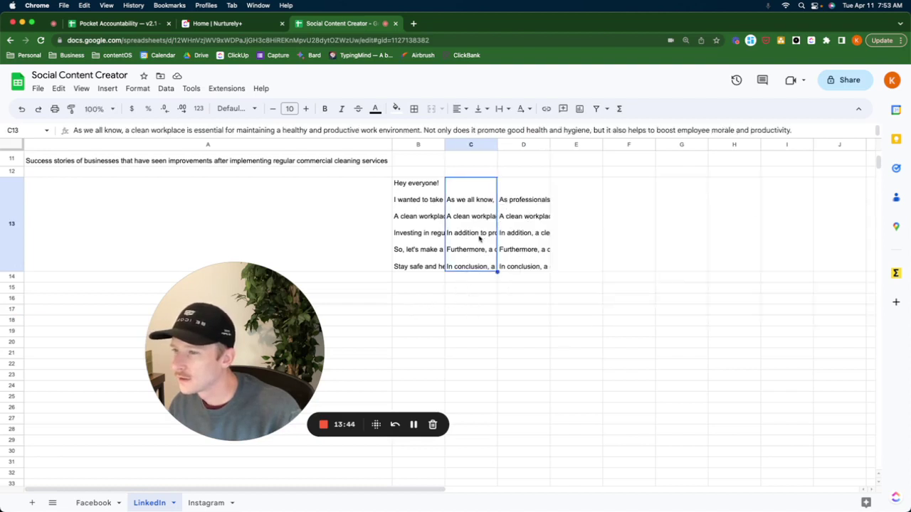
Step: Reread the C13 and D13 posts, then B13's Post 1 text again
double_click(481, 238)
left_click(551, 336)
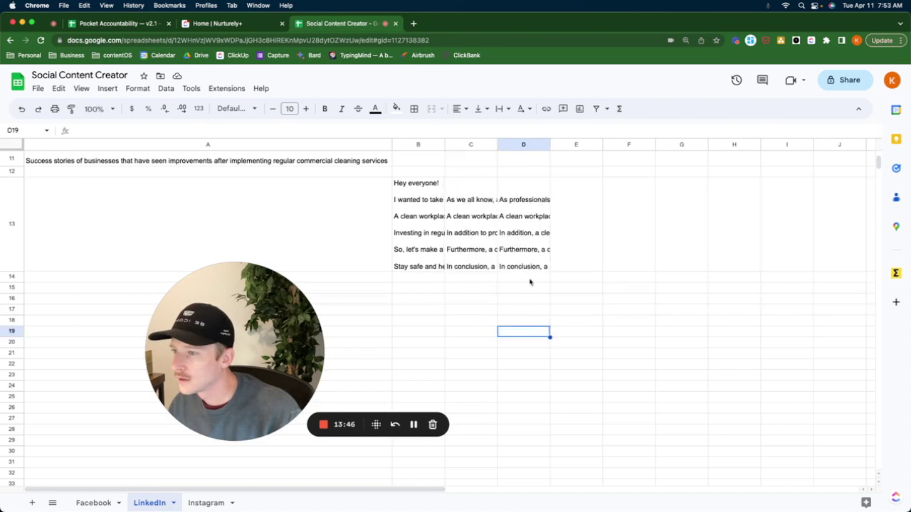
left_click(527, 253)
double_click(524, 277)
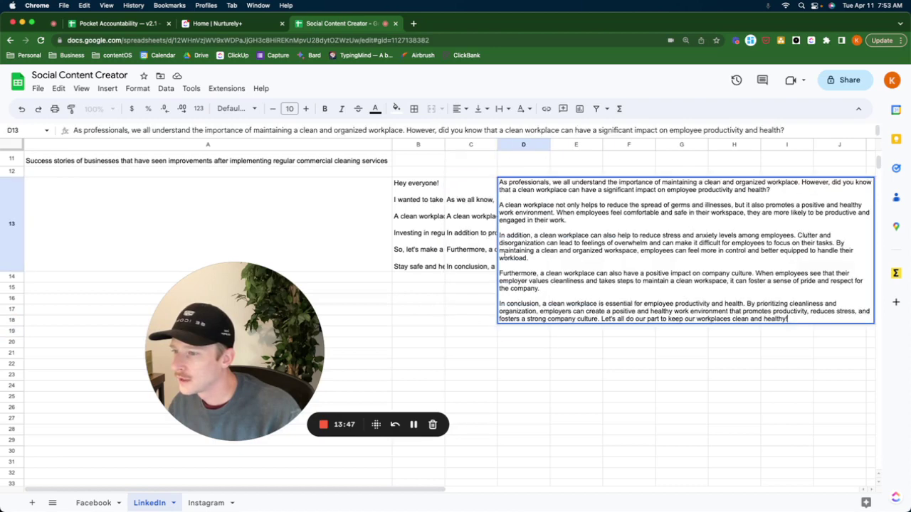
double_click(461, 235)
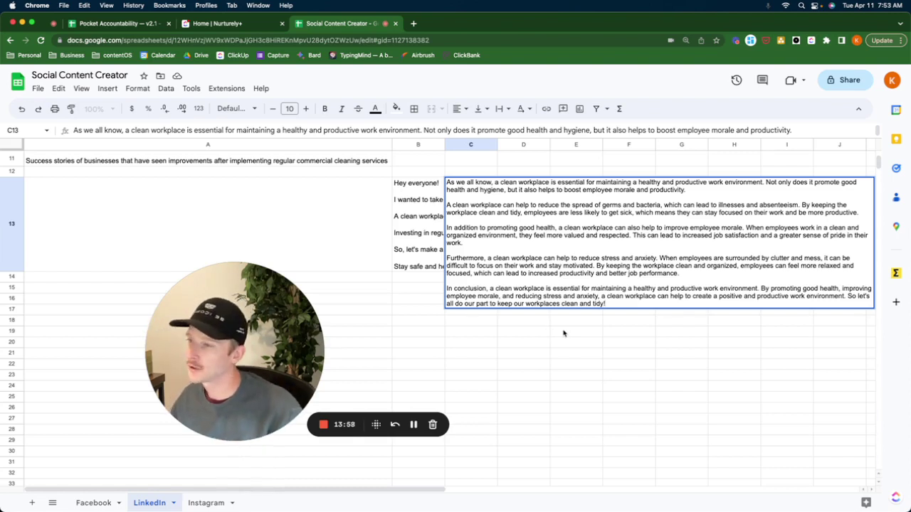
left_click(574, 367)
double_click(526, 267)
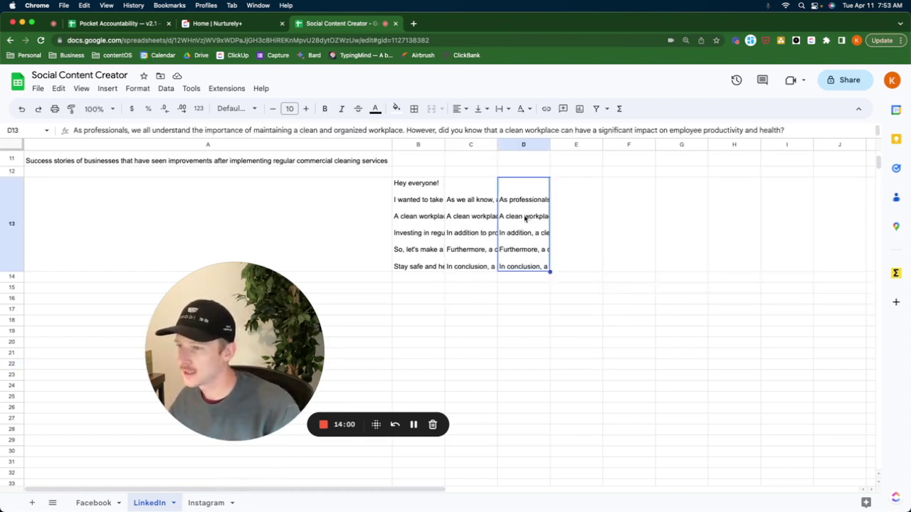
left_click(545, 351)
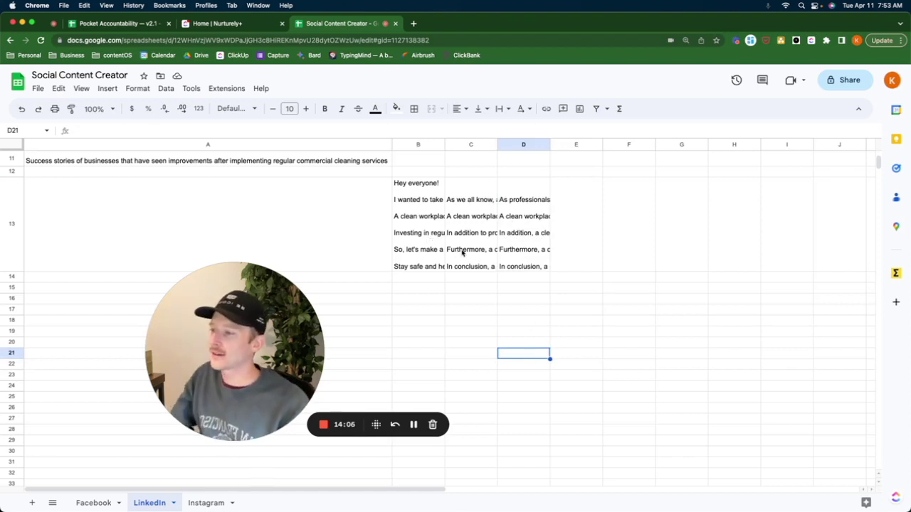
double_click(425, 219)
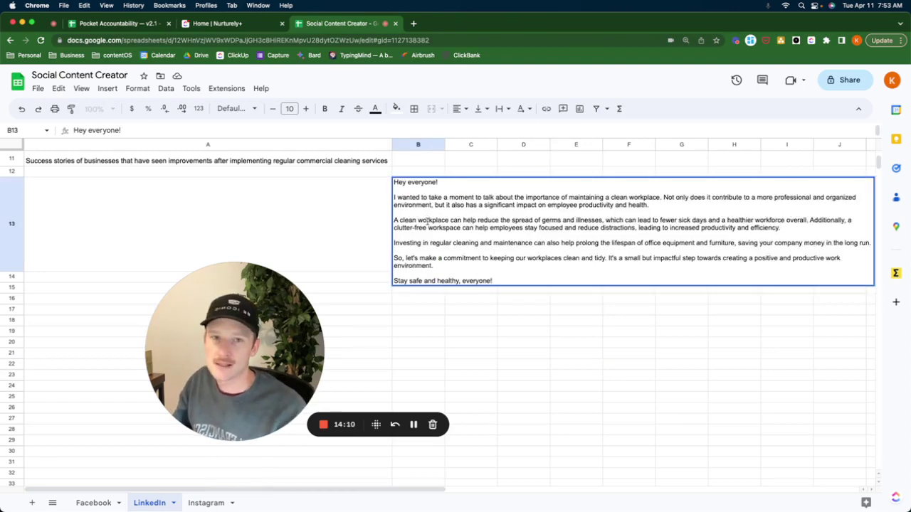
Step: Clear the three sample posts from B13:D13
left_click(561, 346)
scroll(508, 309, "up", 5)
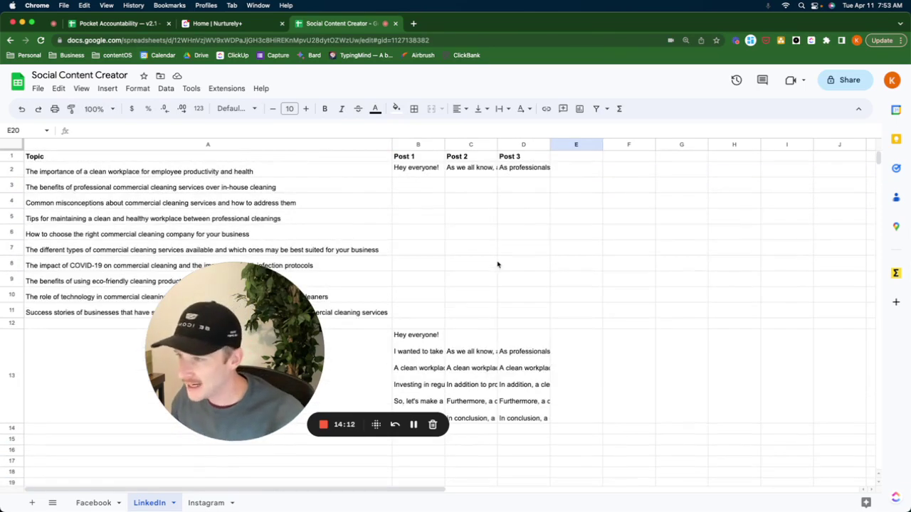
scroll(531, 345, "down", 3)
left_click_drag(527, 345, 424, 349)
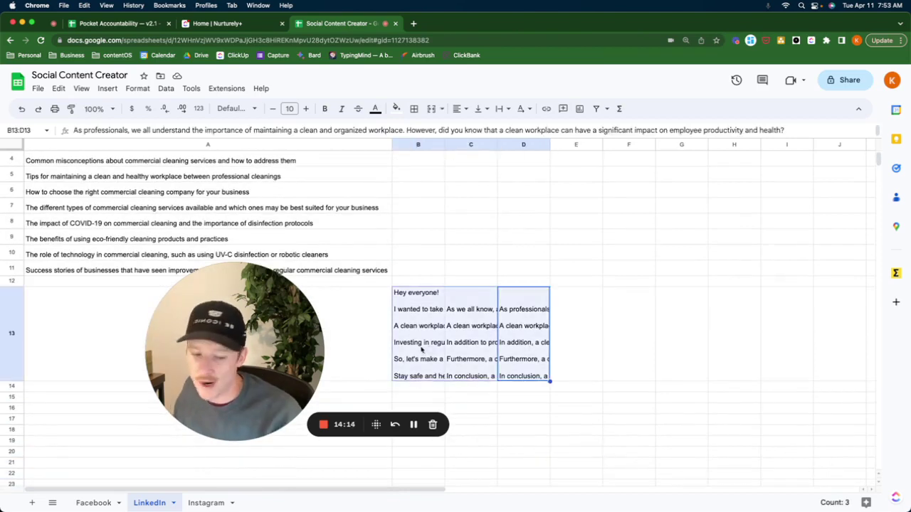
key("Delete")
scroll(579, 276, "up", 3)
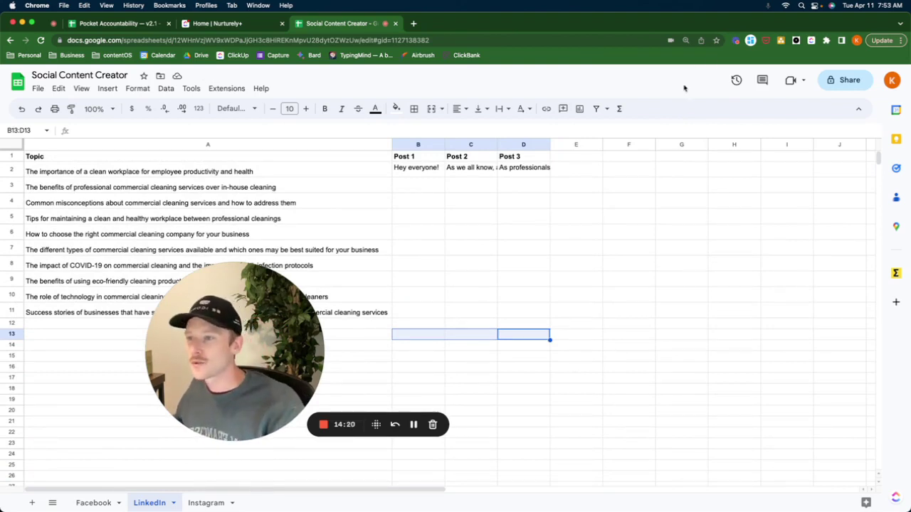
left_click(685, 188)
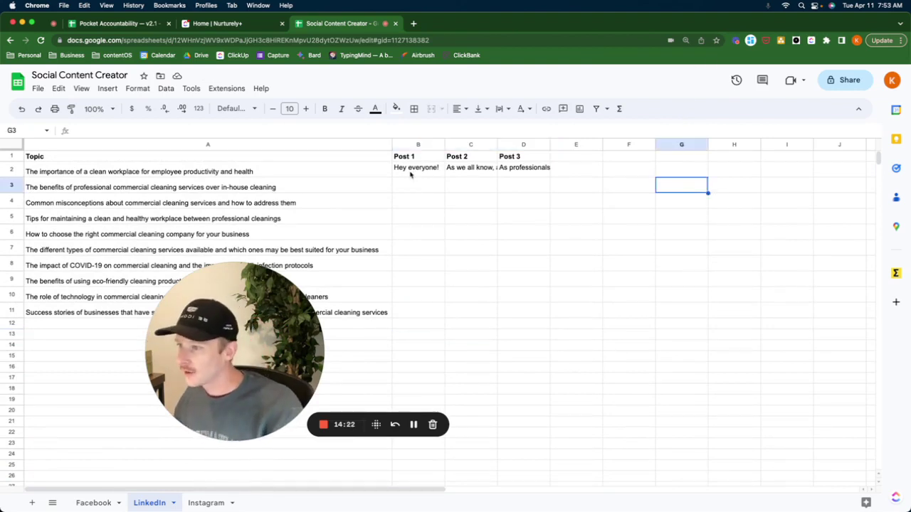
Step: Highlight the remaining topics from A3 through A11
left_click_drag(243, 368, 650, 347)
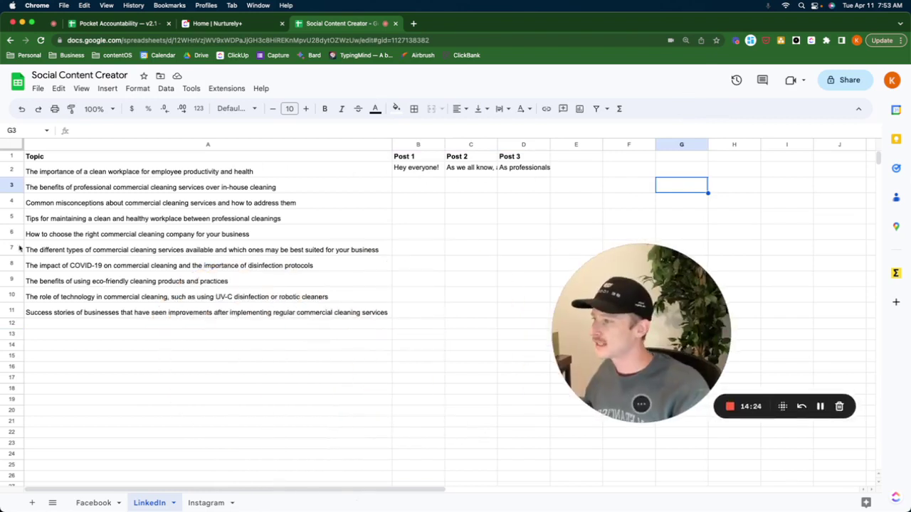
left_click(89, 186)
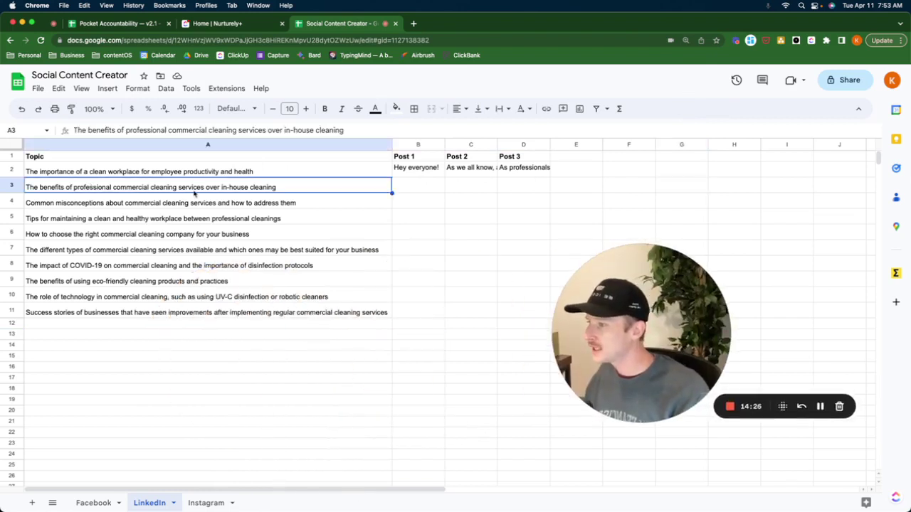
left_click_drag(161, 206, 183, 317)
left_click_drag(630, 341, 726, 278)
Step: Fill the three =GPT post formulas in B2:D2 down through row 11
left_click(583, 262)
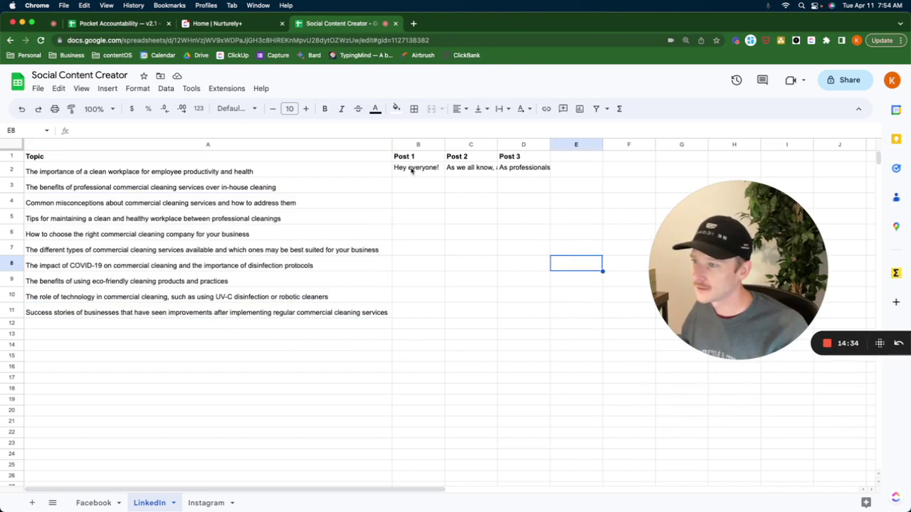
left_click_drag(411, 171, 532, 171)
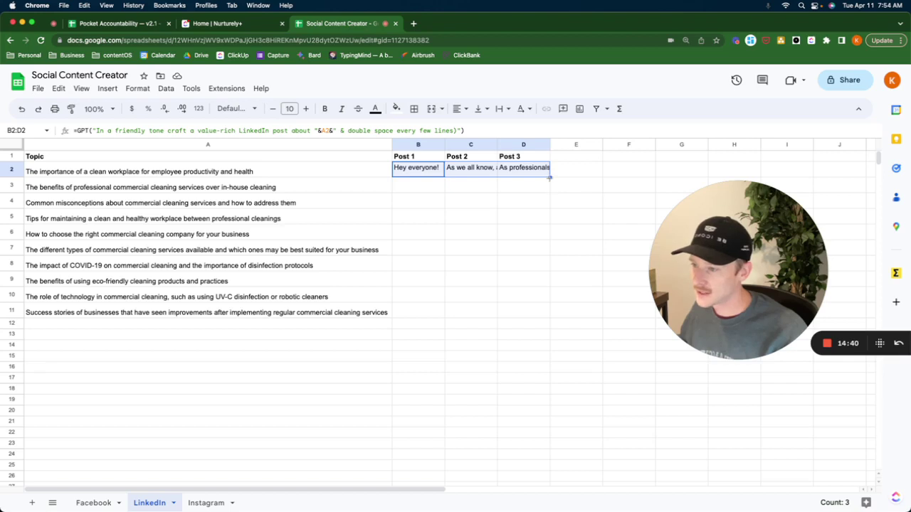
left_click_drag(549, 177, 539, 312)
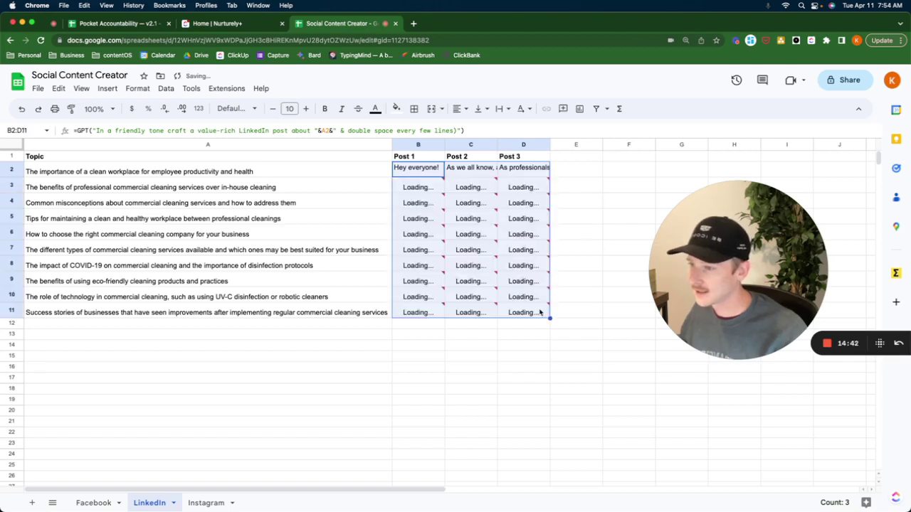
left_click(611, 263)
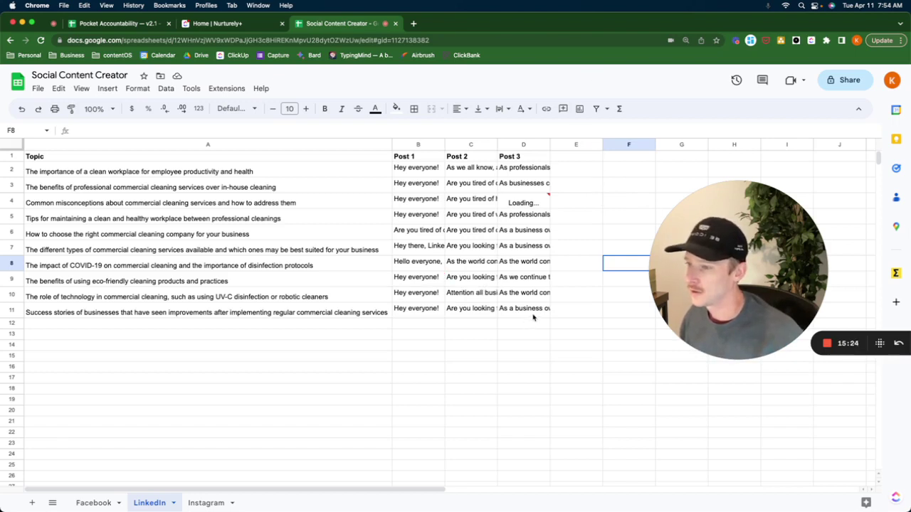
Step: Once all posts finish, copy B3:D11 and paste it back as values only
left_click_drag(530, 311, 456, 324)
left_click(471, 346)
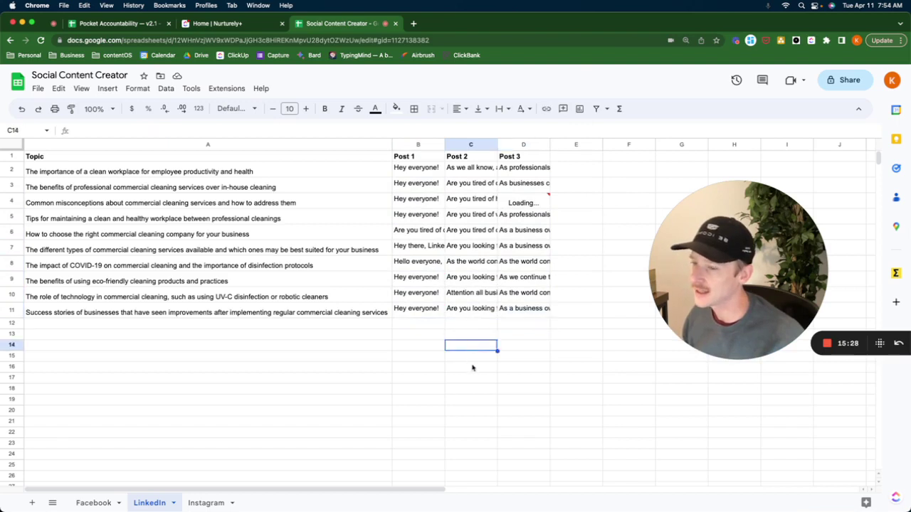
left_click_drag(738, 270, 713, 318)
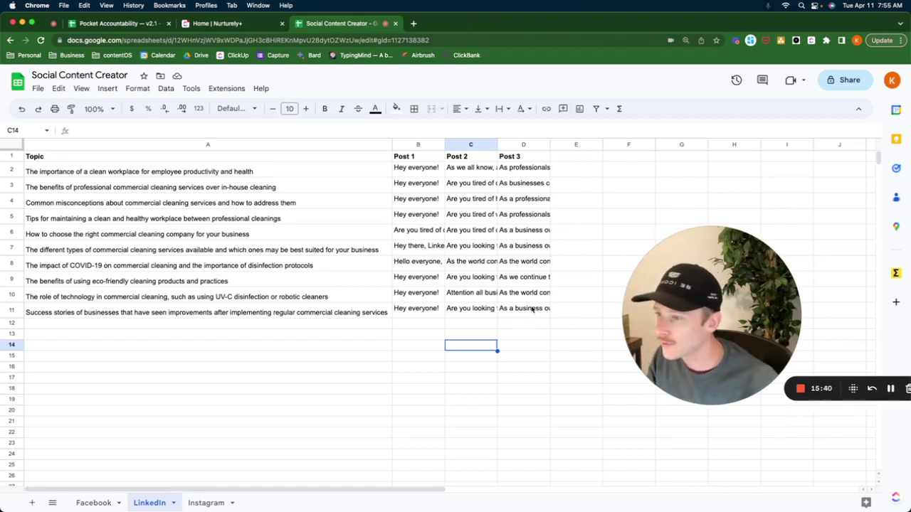
left_click_drag(532, 309, 412, 185)
key("cmd+c")
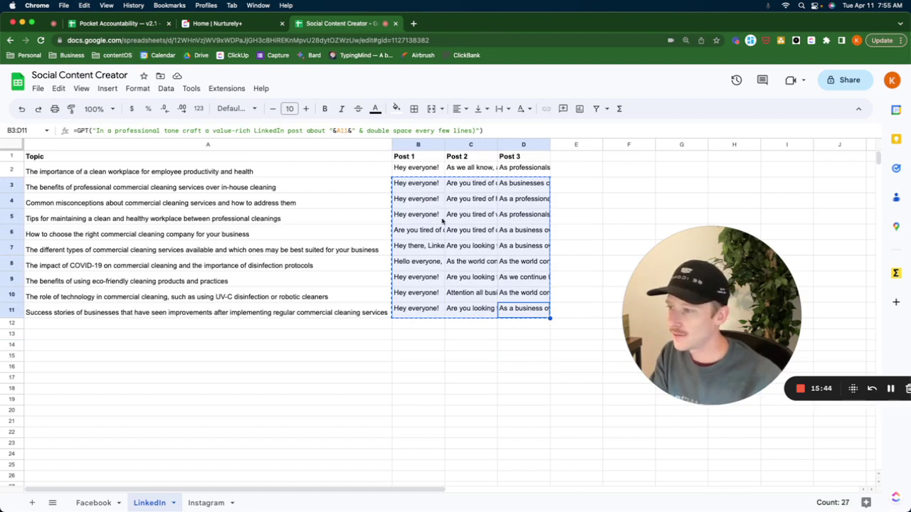
left_click(423, 184)
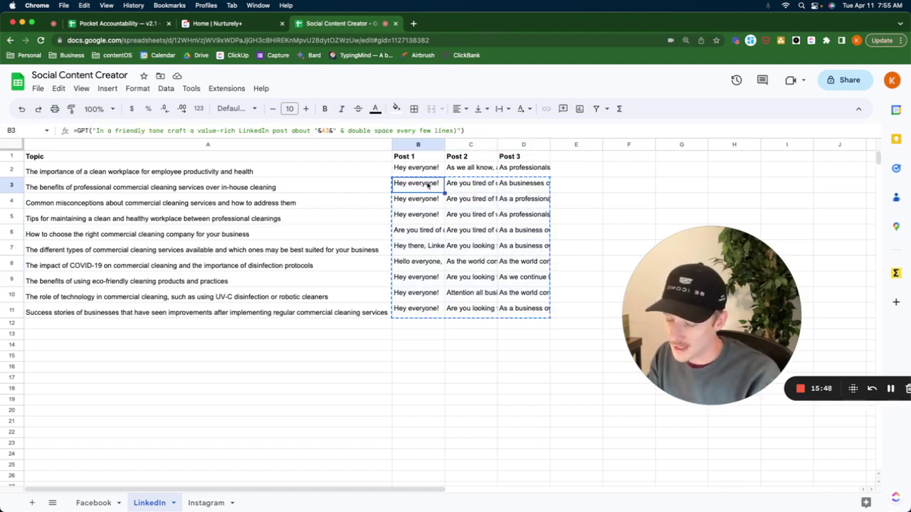
key("cmd+shift+v")
Step: Verify the pasted posts are plain text and compare them with D2's formula
left_click(436, 199)
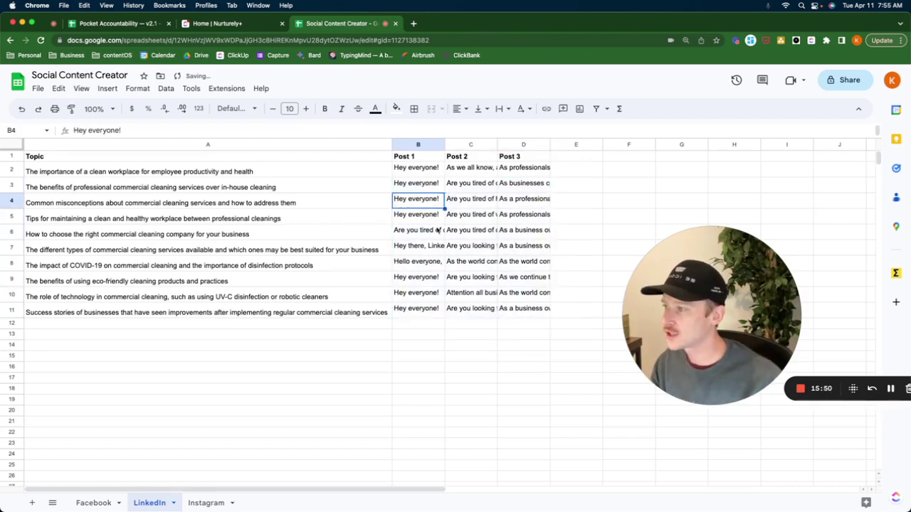
key("Down")
key("Down")
left_click(418, 186)
key("Down")
key("Down")
key("Down")
key("Down")
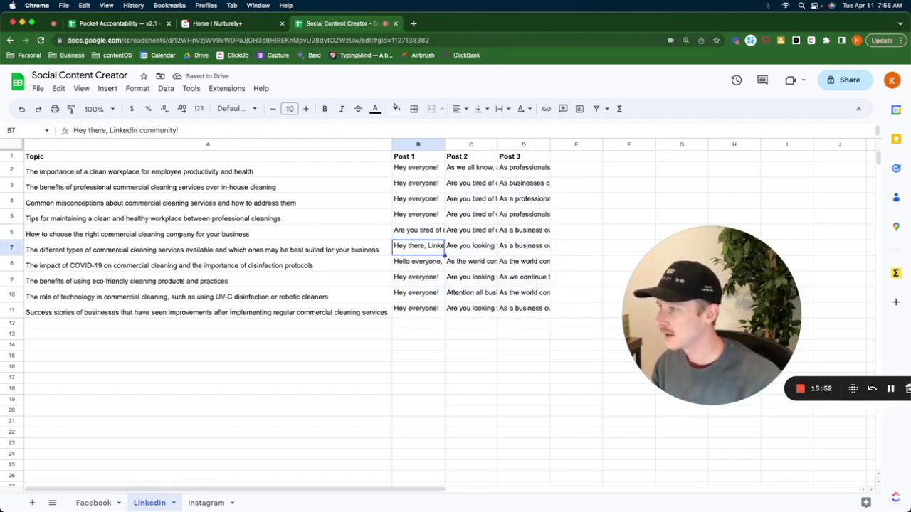
key("Up")
key("Up")
key("Up")
key("Up")
key("Up")
left_click(523, 167)
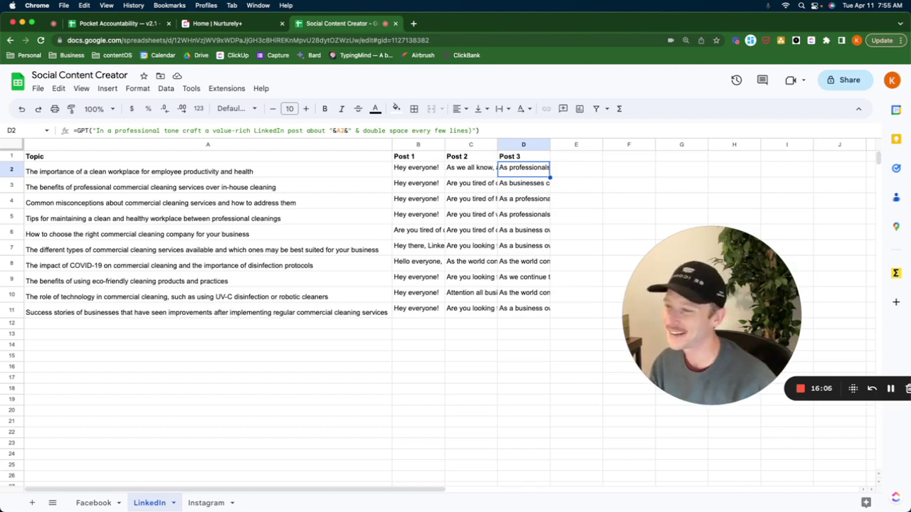
double_click(419, 263)
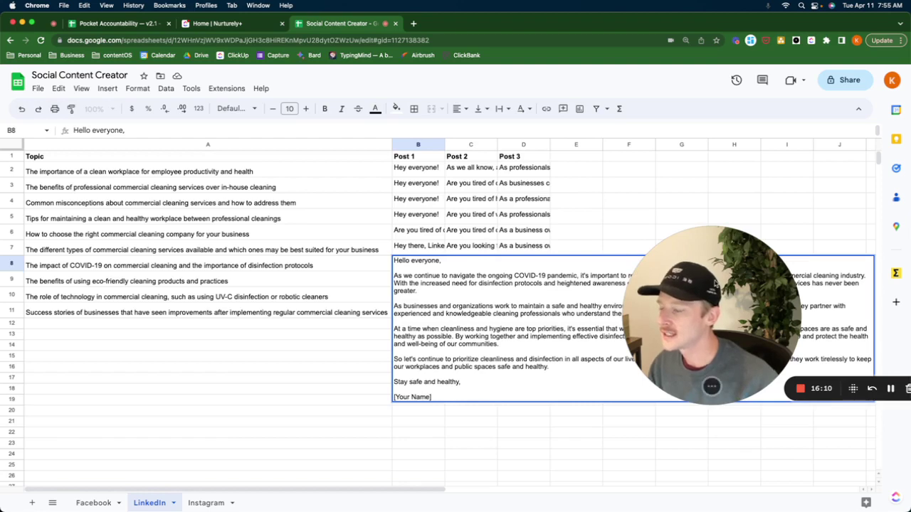
left_click_drag(716, 283, 187, 209)
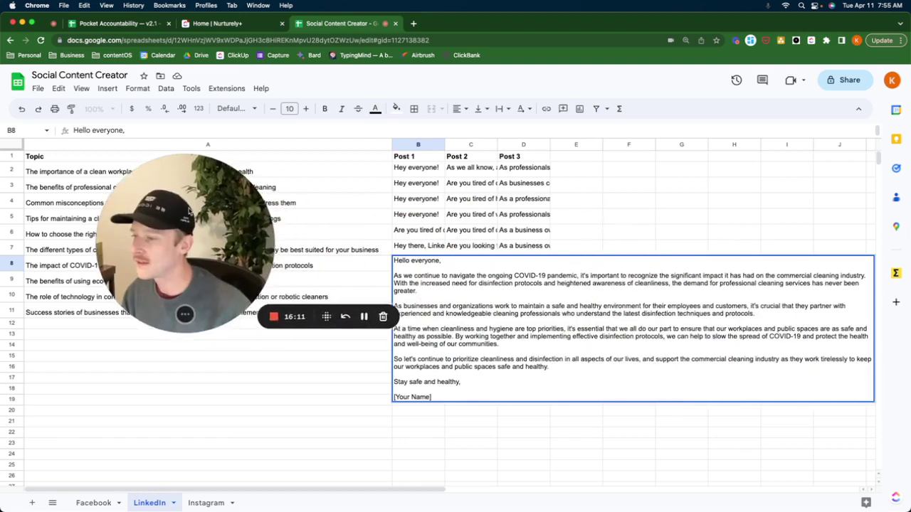
double_click(520, 214)
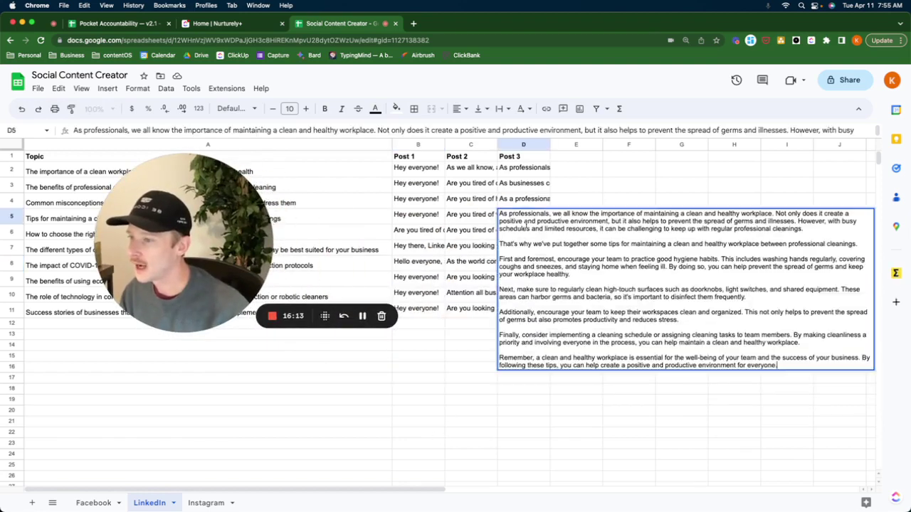
double_click(463, 216)
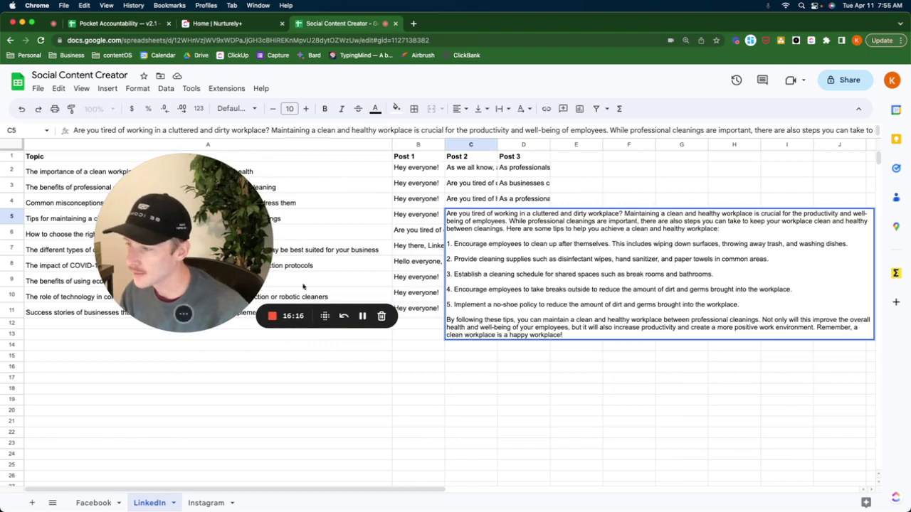
left_click(230, 410)
double_click(406, 199)
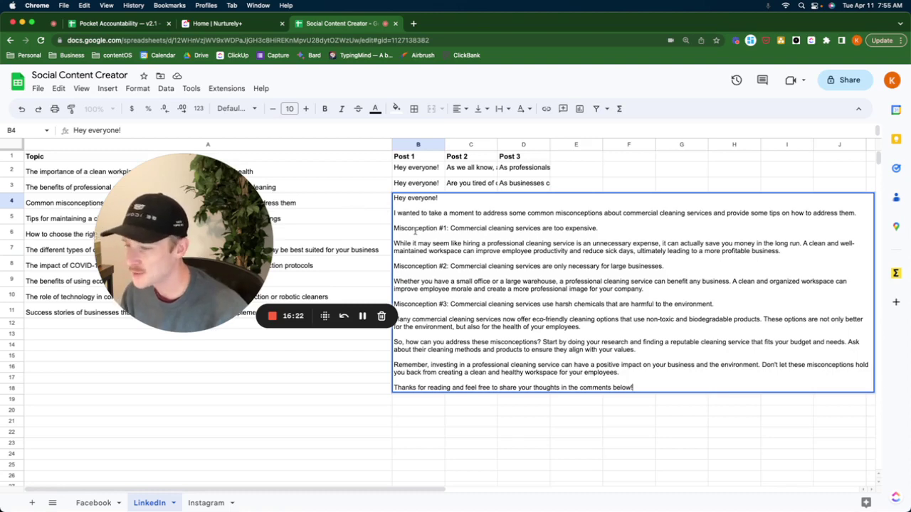
left_click(284, 378)
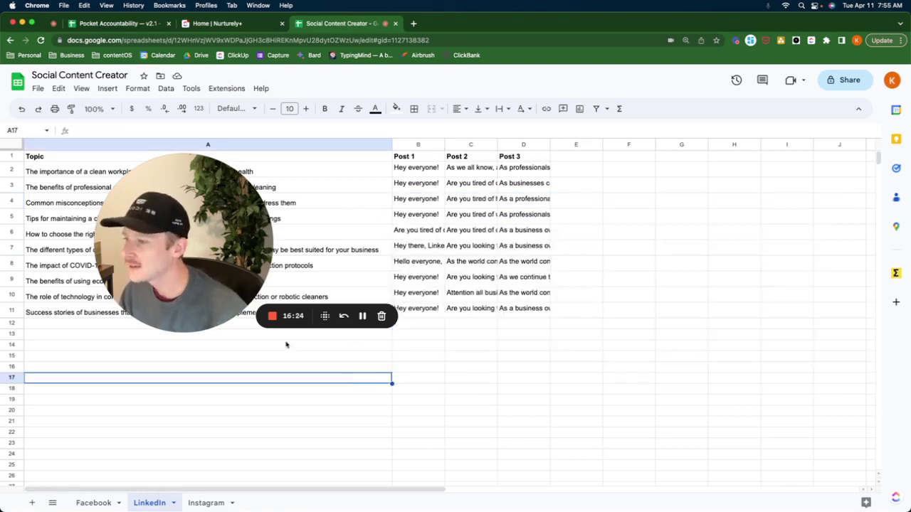
Step: Review the posts, including B8's COVID-19 post, then narrow column A
left_click_drag(180, 234, 660, 296)
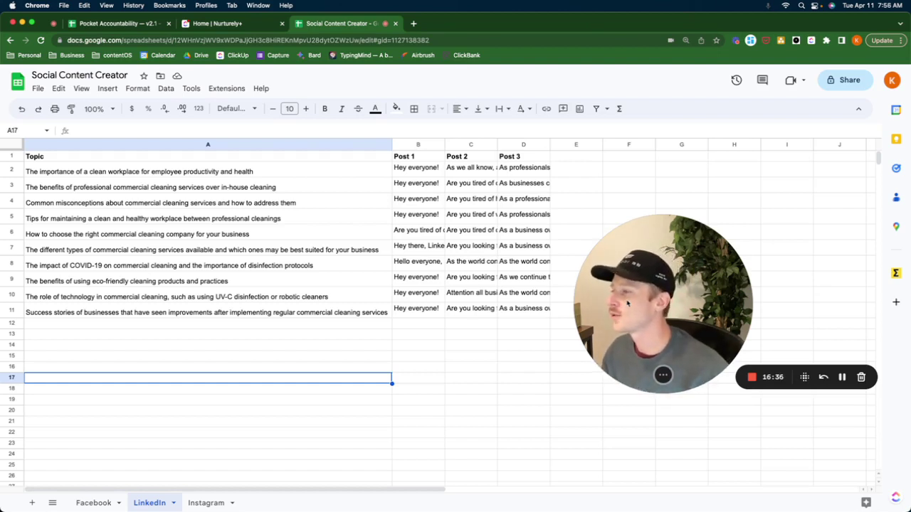
left_click_drag(646, 325, 656, 274)
left_click_drag(639, 261, 622, 258)
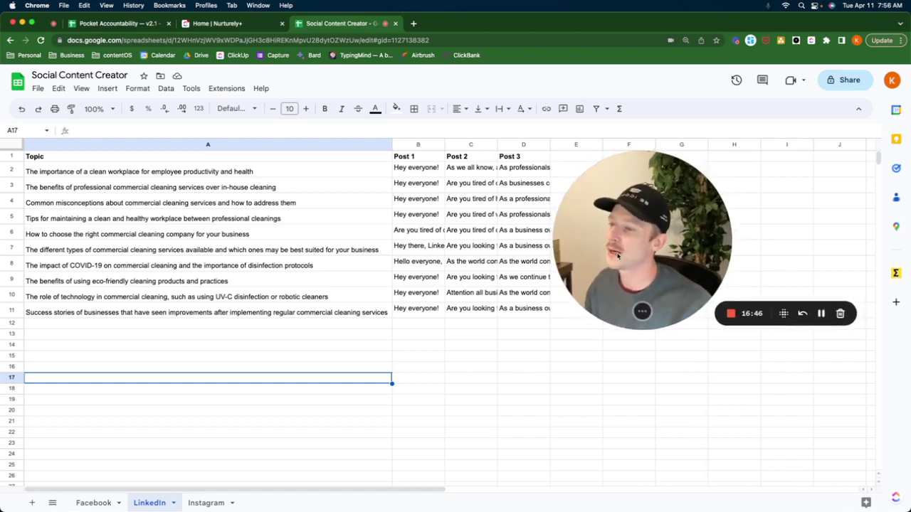
left_click_drag(618, 257, 617, 258)
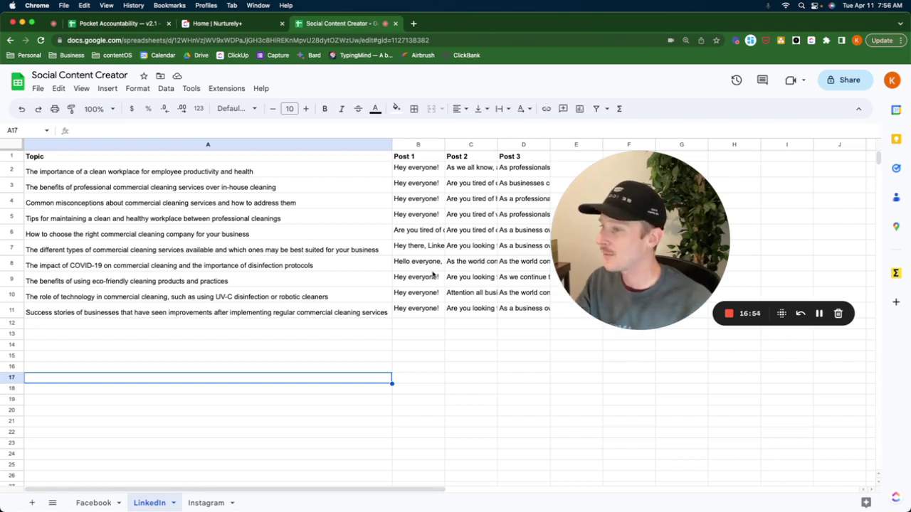
double_click(427, 262)
left_click(377, 370)
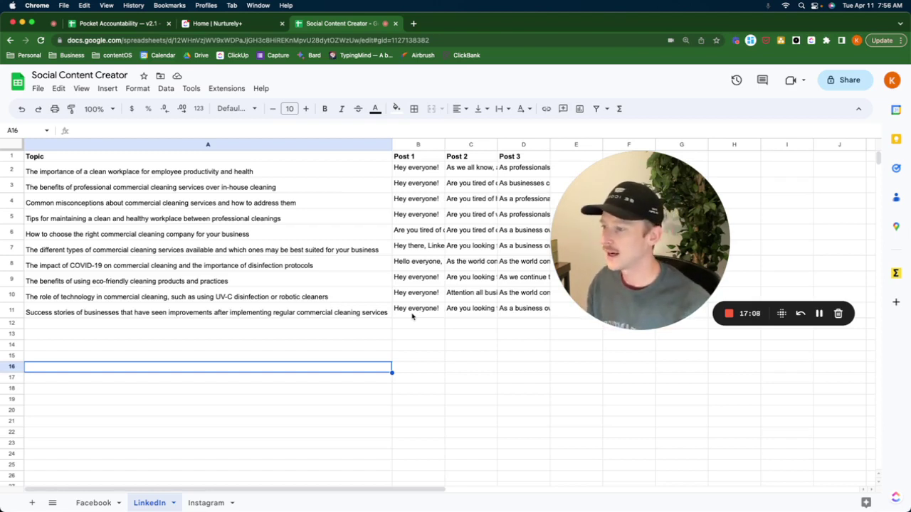
left_click_drag(390, 144, 207, 144)
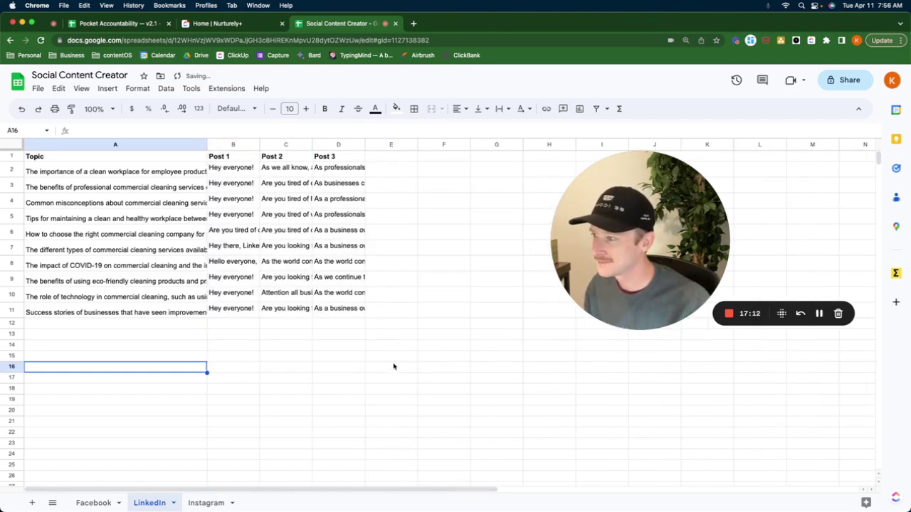